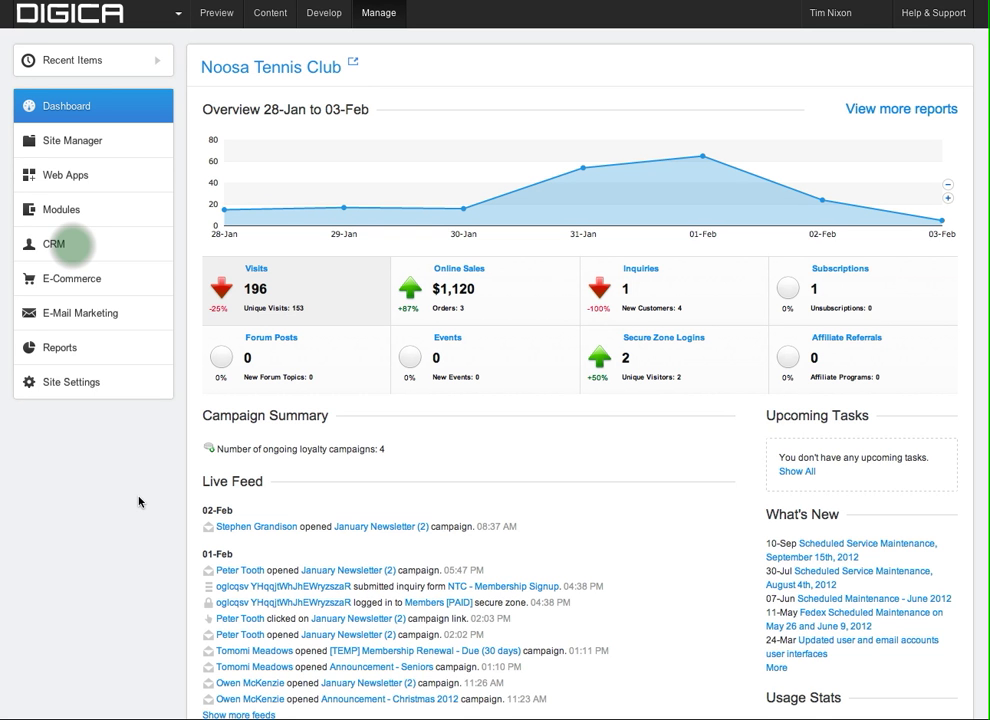
Open the CRM Customers list from the sidebar and begin adding a contact.
click(75, 249)
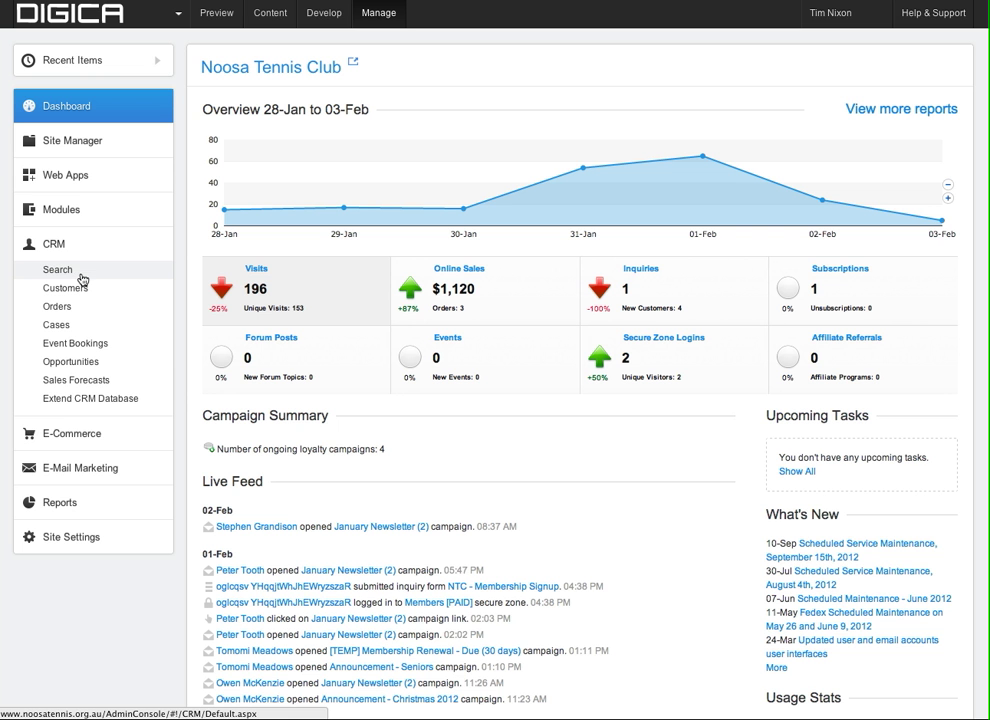
click(77, 295)
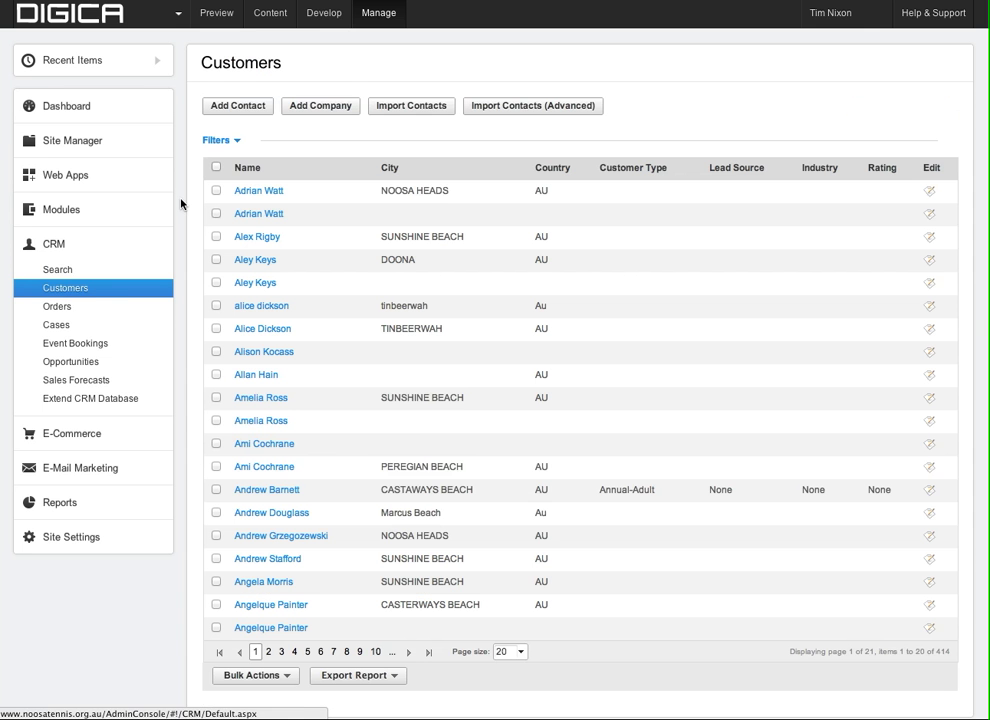
click(246, 111)
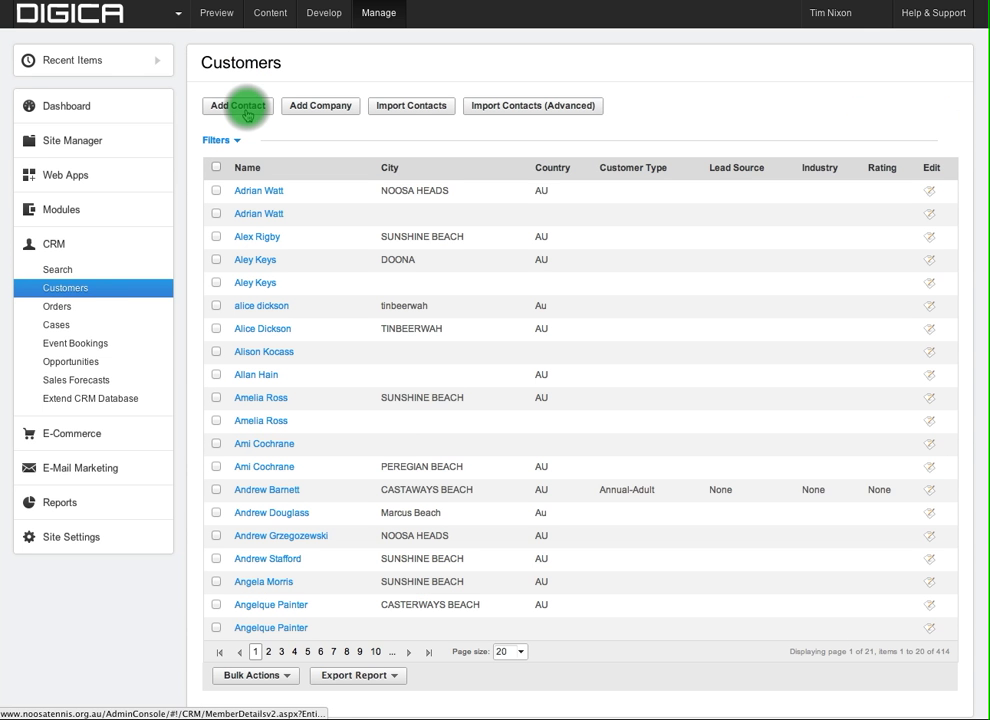
Open a blank New Contact form with the caret ready in the Surname field.
click(247, 111)
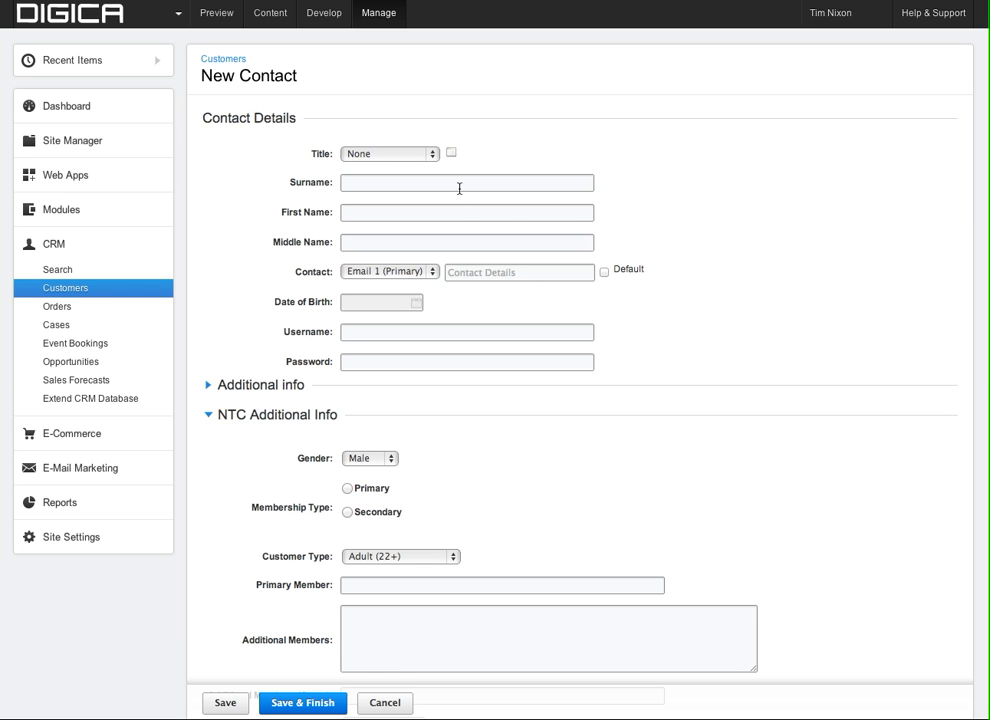
click(507, 191)
click(501, 190)
click(527, 183)
key(super+Tab)
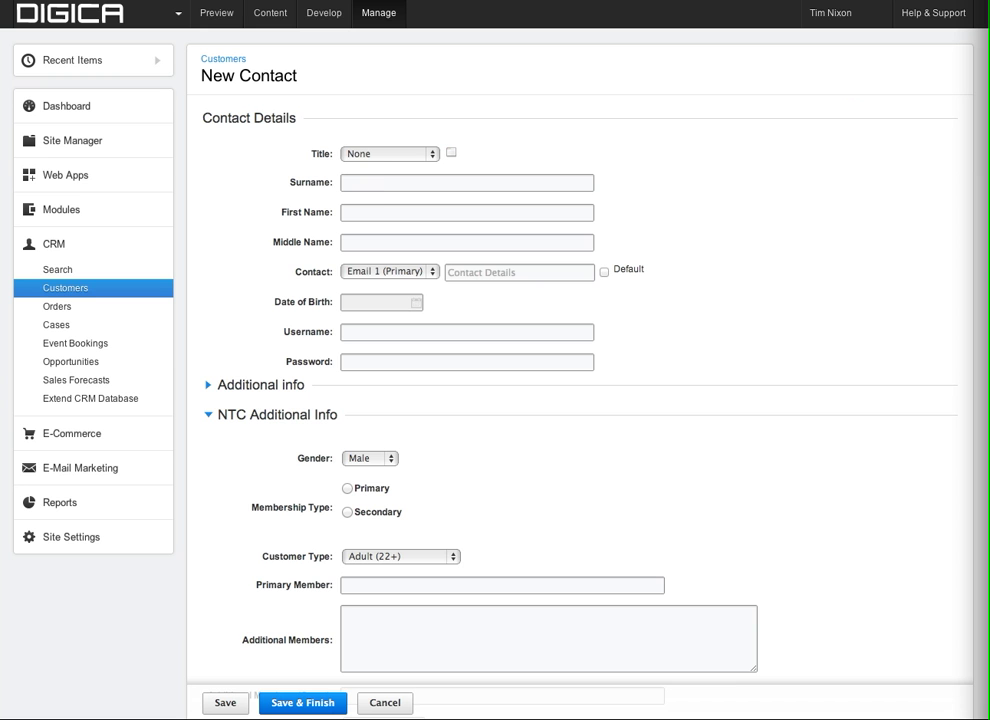
click(360, 183)
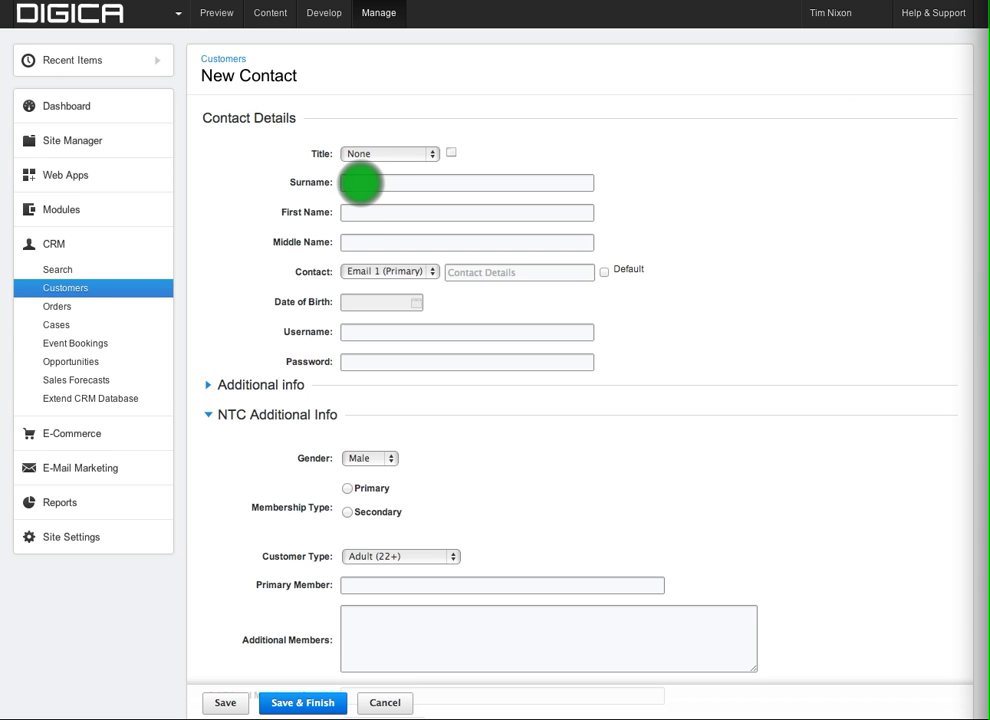
Enter the contact's surname and first name, correcting the first name's capital D.
click(361, 183)
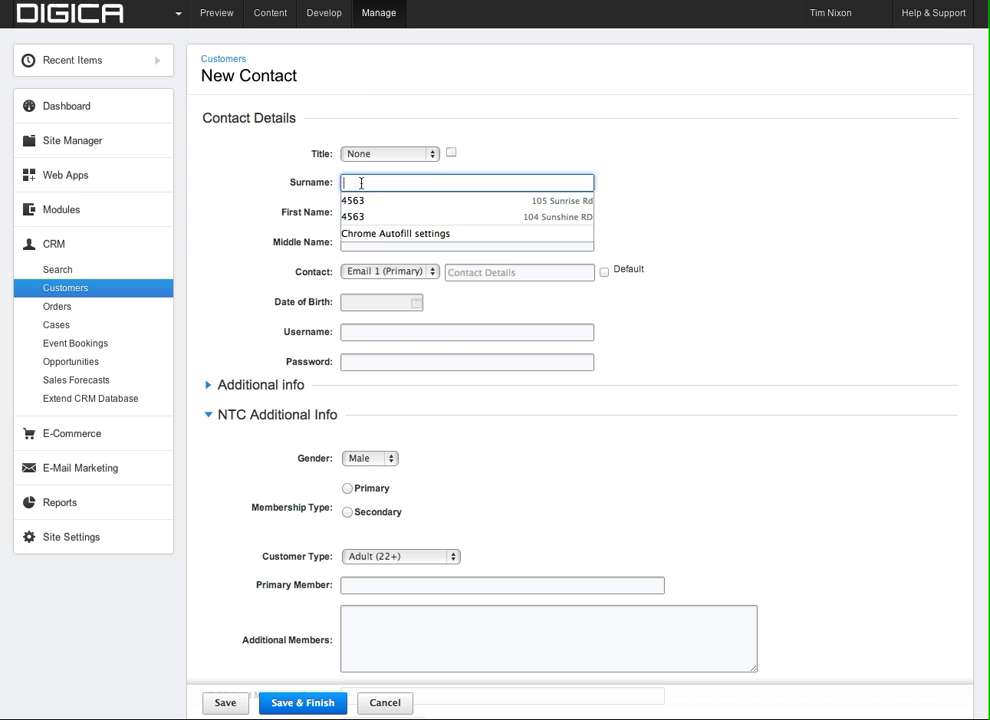
click(366, 214)
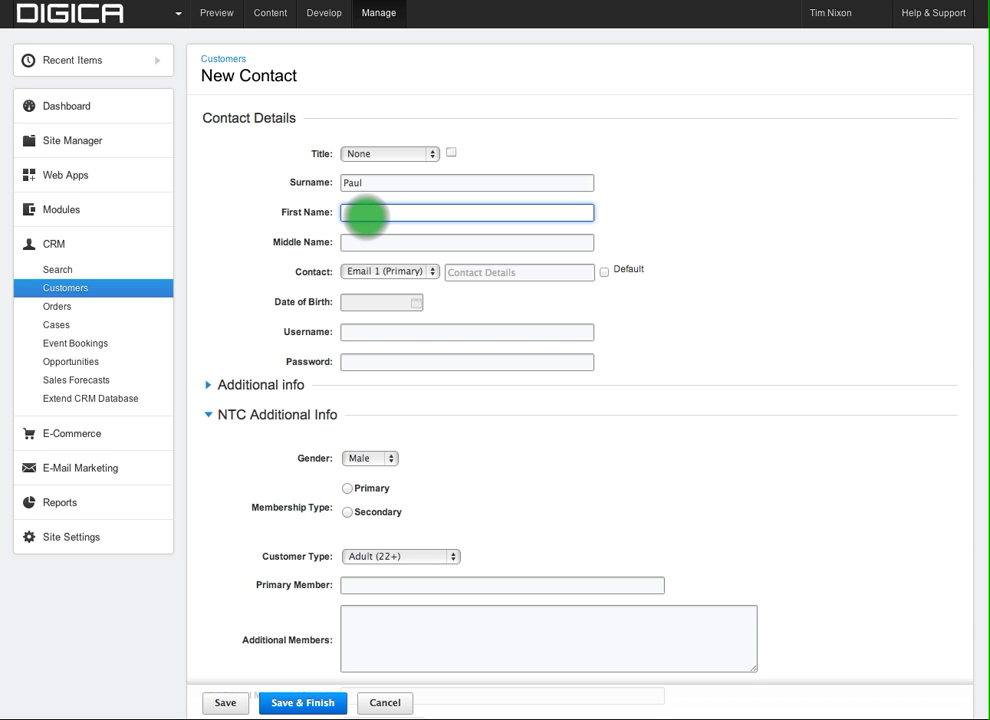
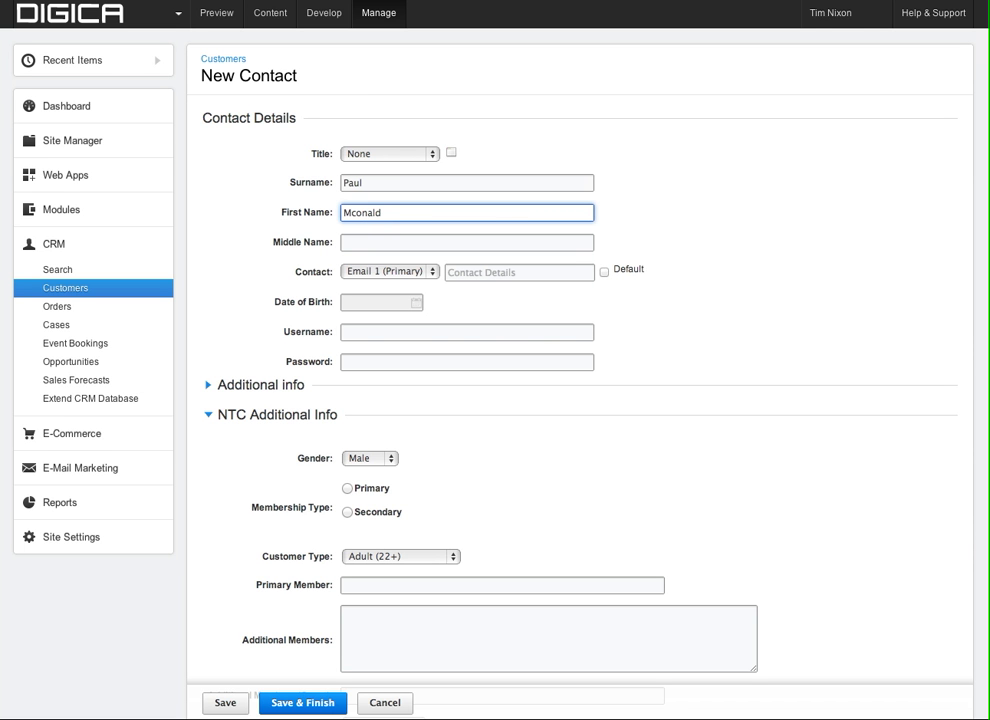
text(D)
key(Tab)
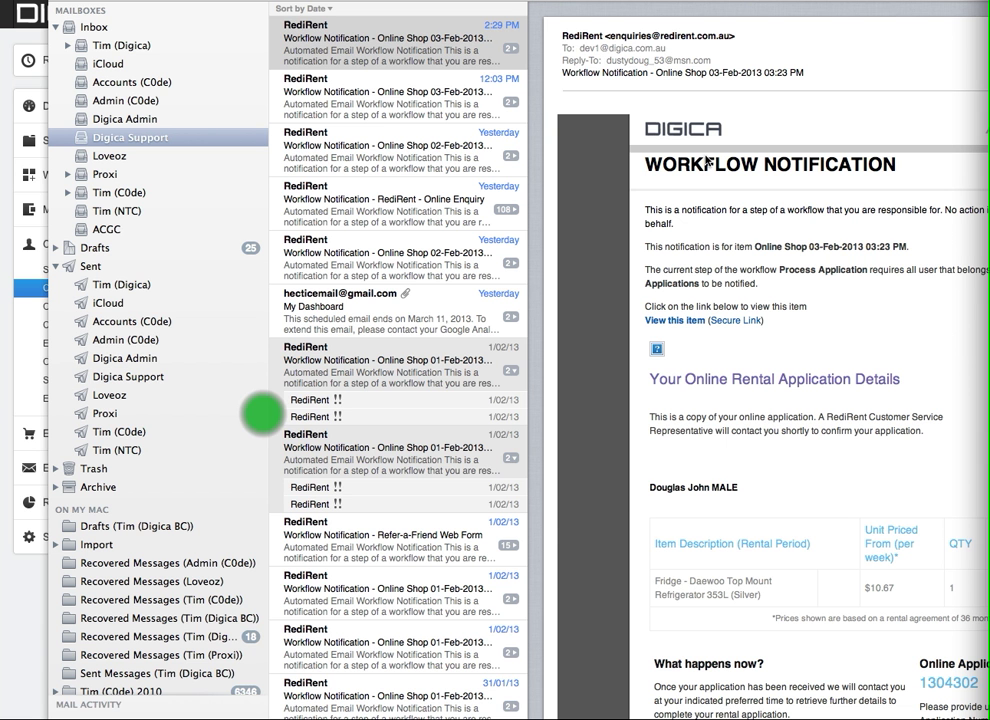
key(super+Tab)
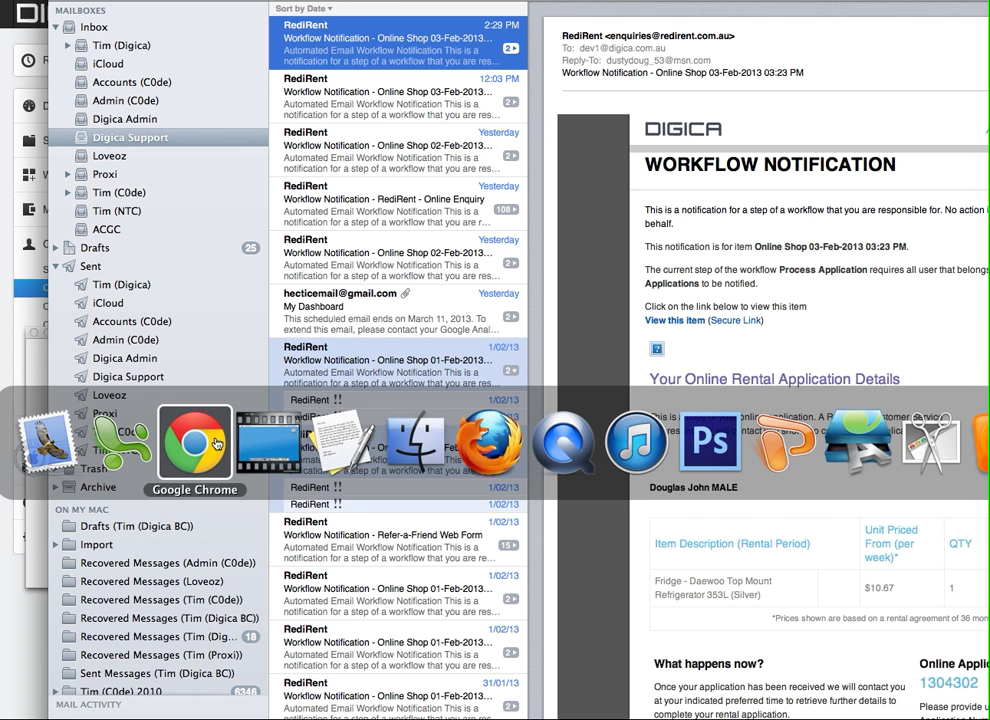
click(195, 443)
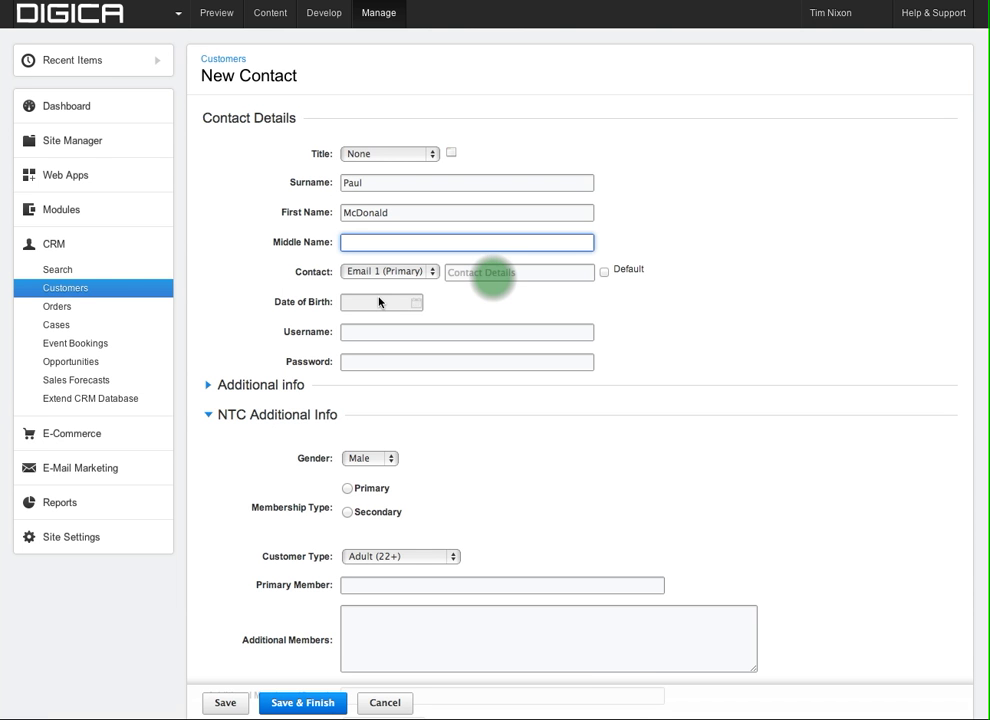
Enter the contact's e-mail address as Email 1 (Primary) and mark it Default.
click(492, 274)
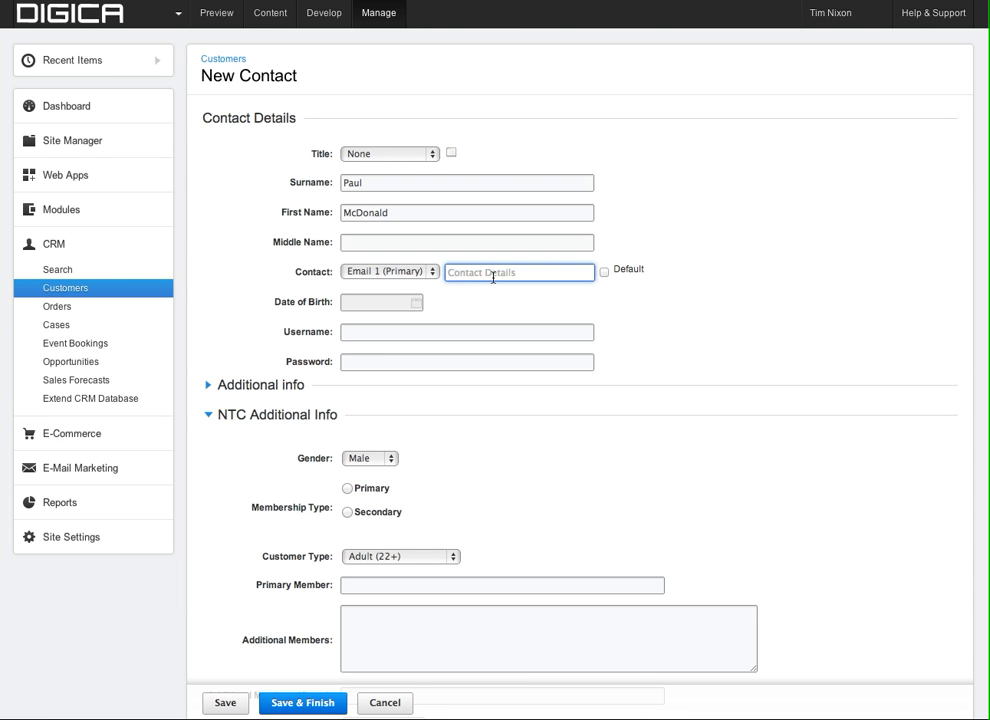
click(604, 273)
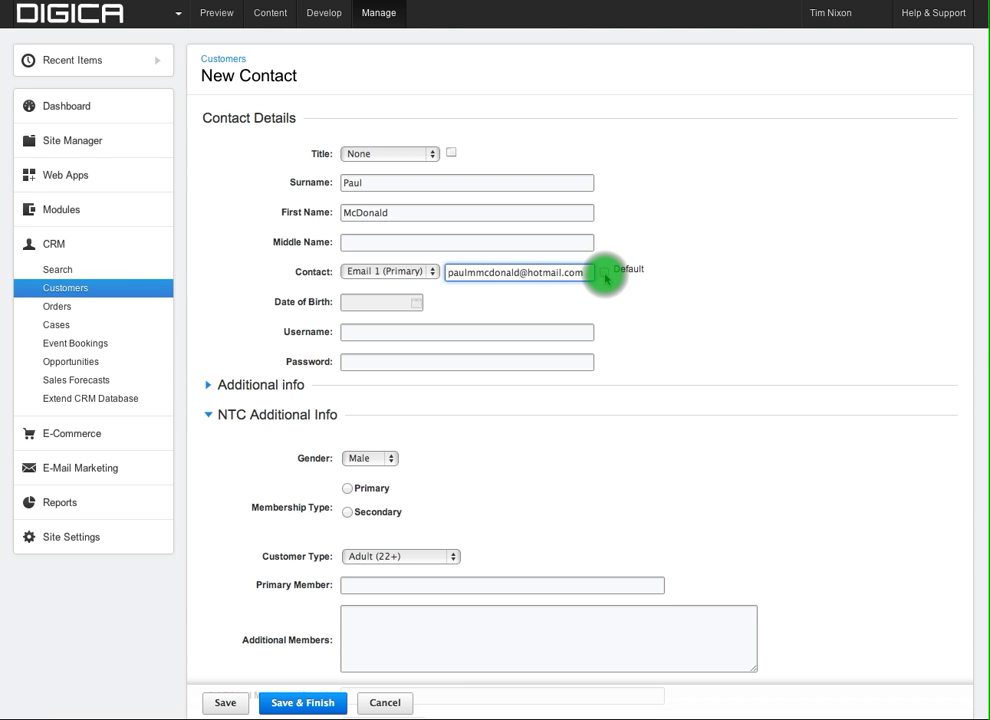
click(604, 272)
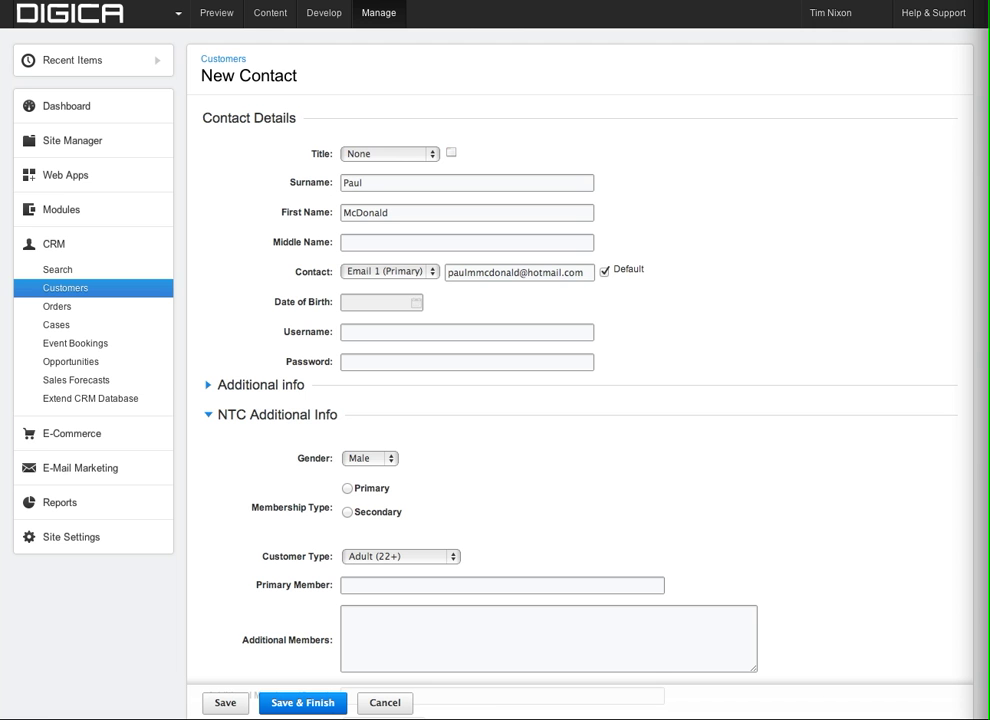
click(407, 296)
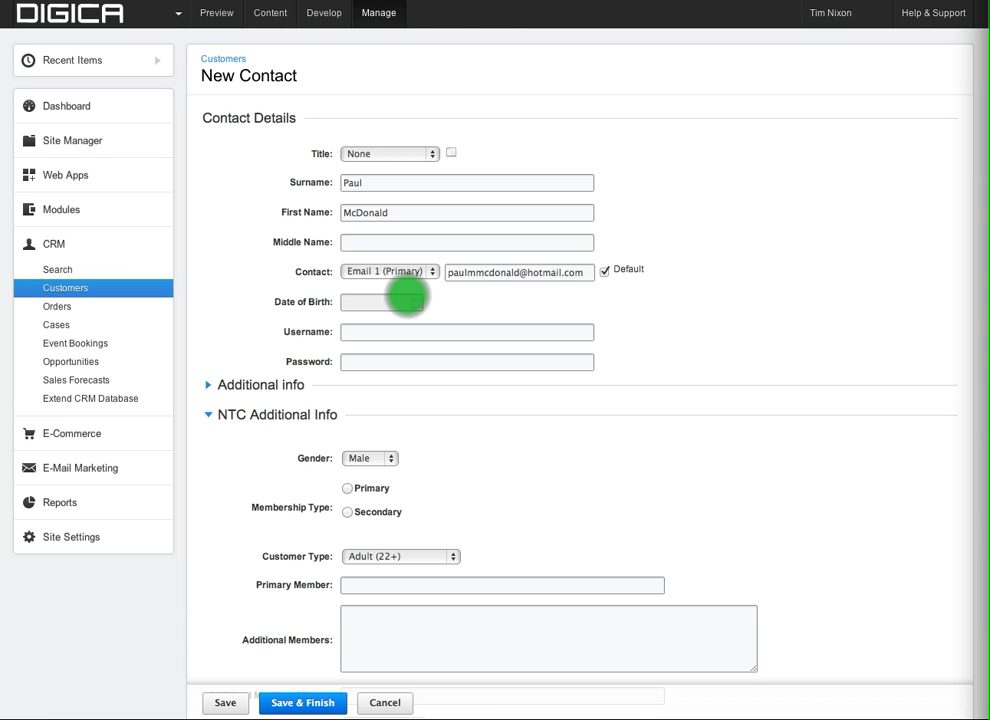
Pick Jan, 1951 and day 12 in the calendar so the birth date reads 12-Jan-1951.
click(407, 299)
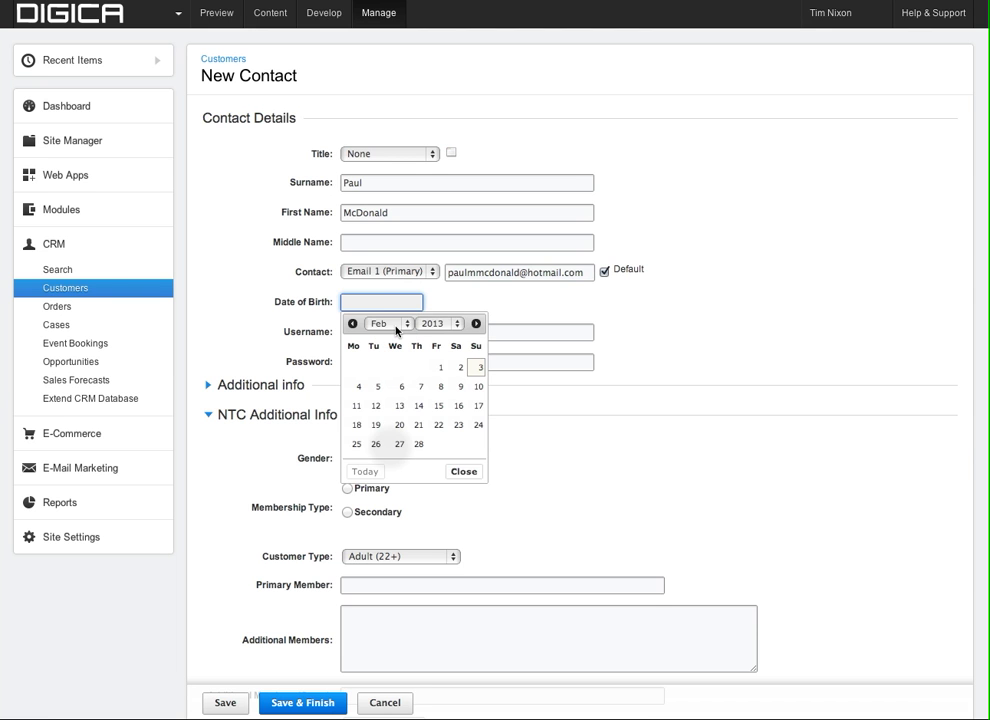
click(390, 324)
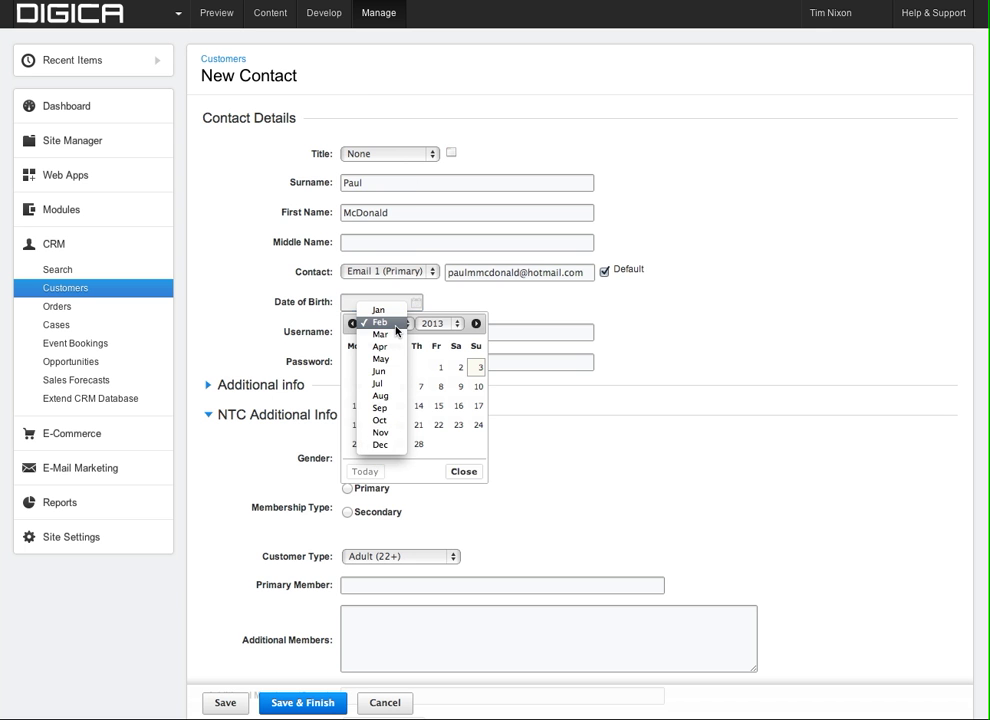
drag(392, 302, 390, 446)
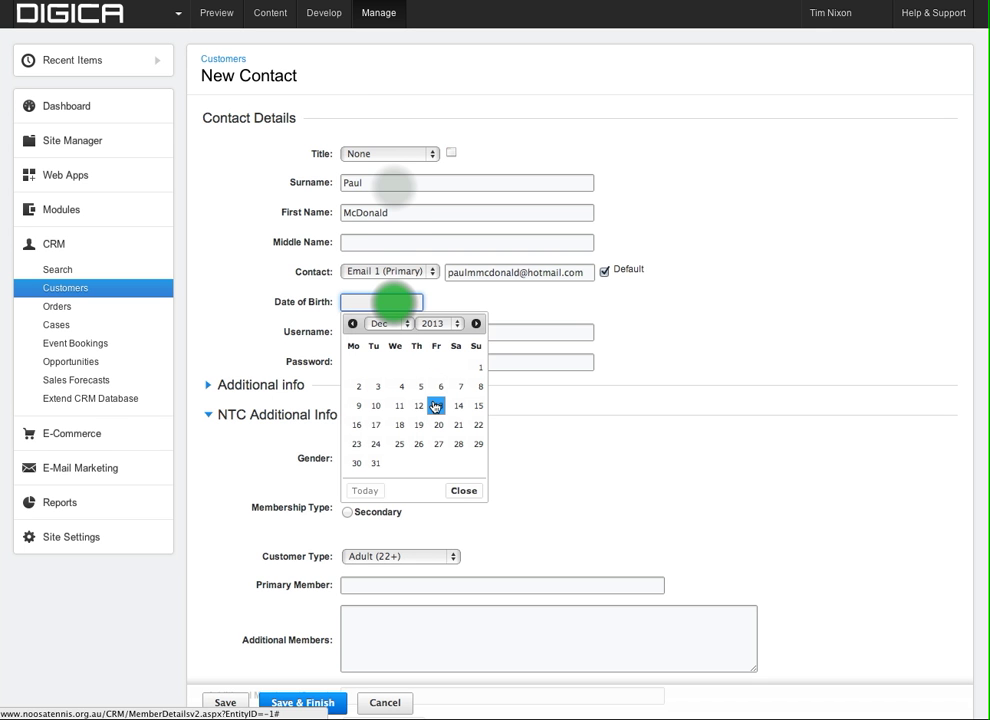
click(394, 324)
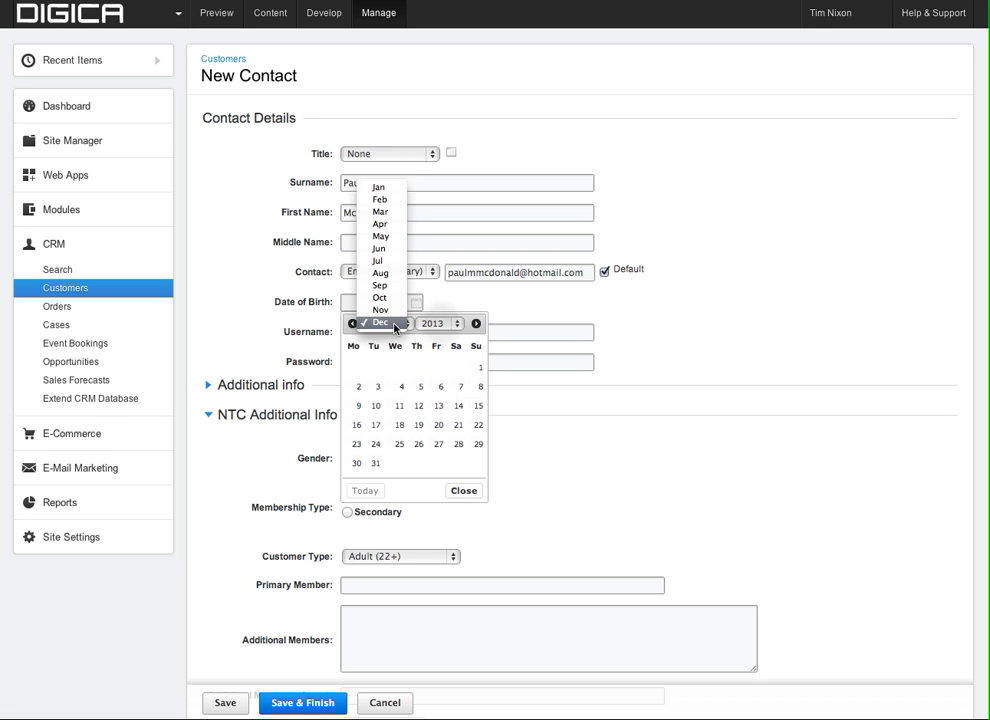
click(395, 188)
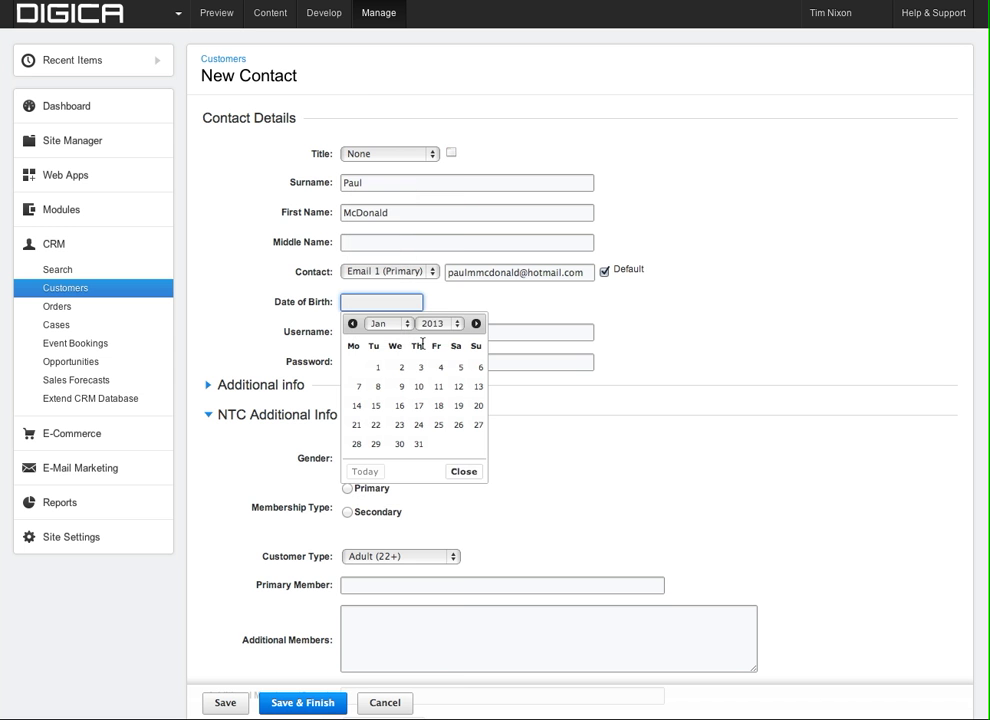
click(441, 324)
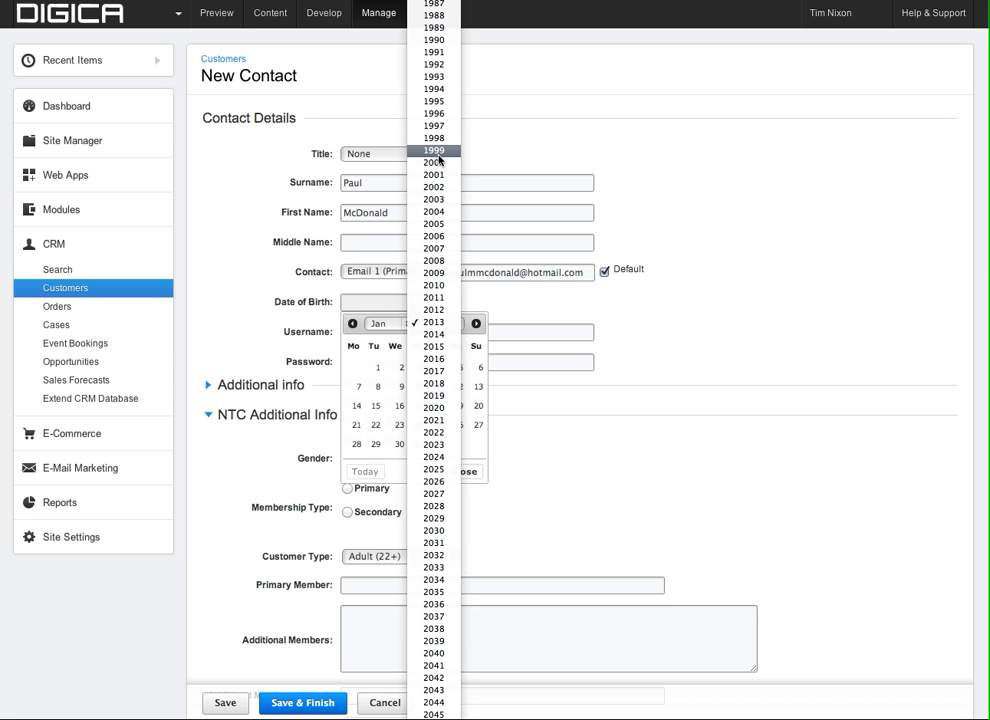
scroll(438, 236, up, 3)
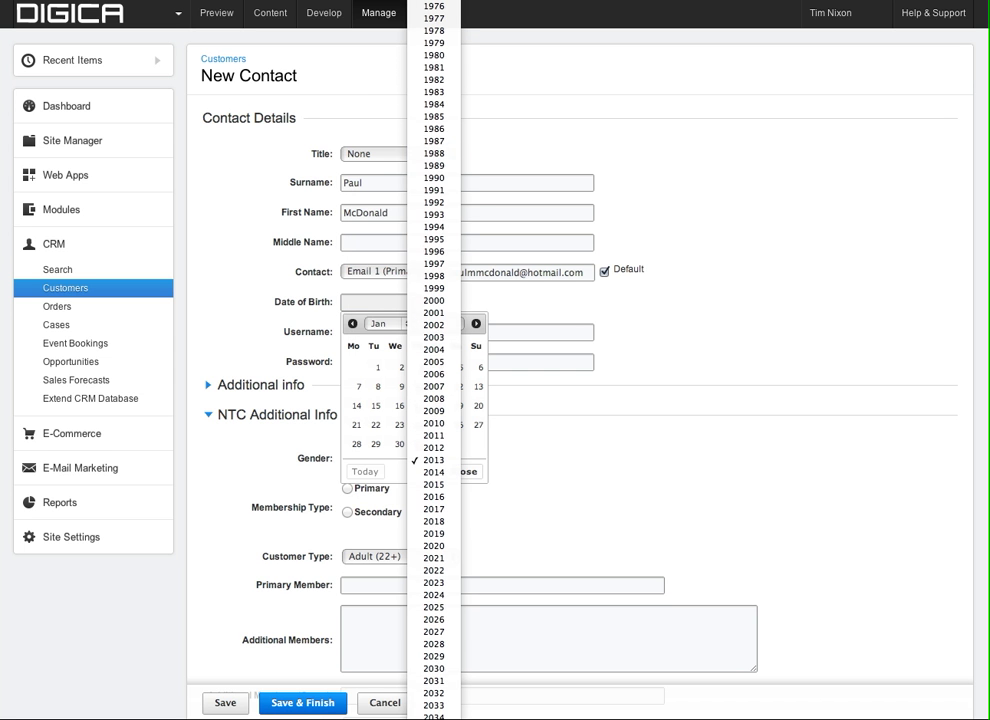
scroll(441, 177, up, 3)
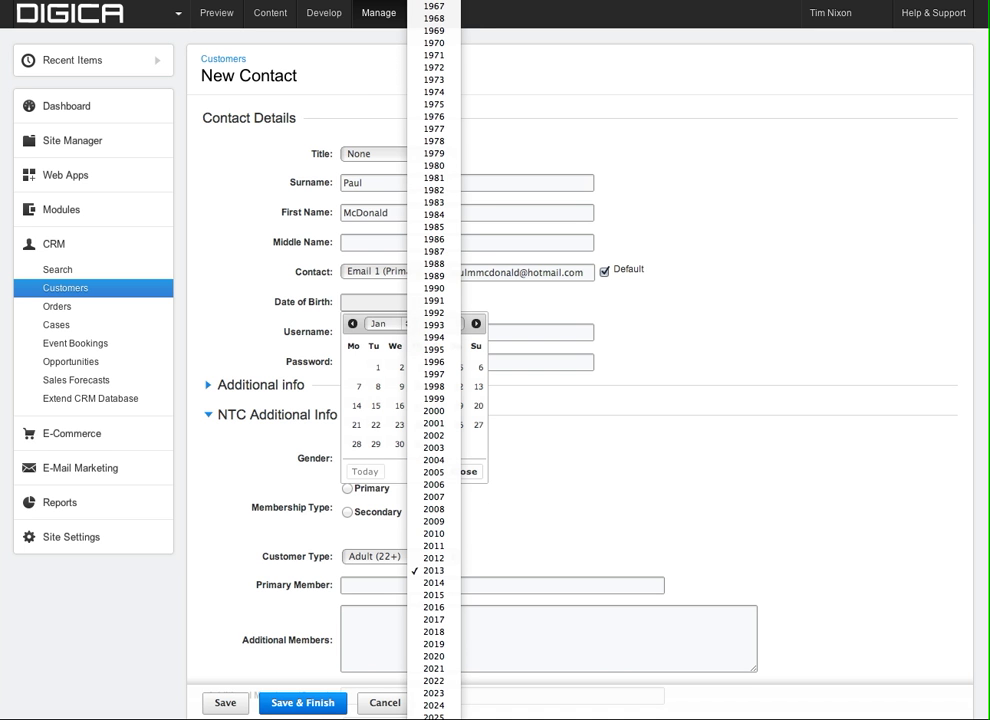
scroll(434, 390, up, 3)
scroll(437, 392, up, 5)
click(437, 392)
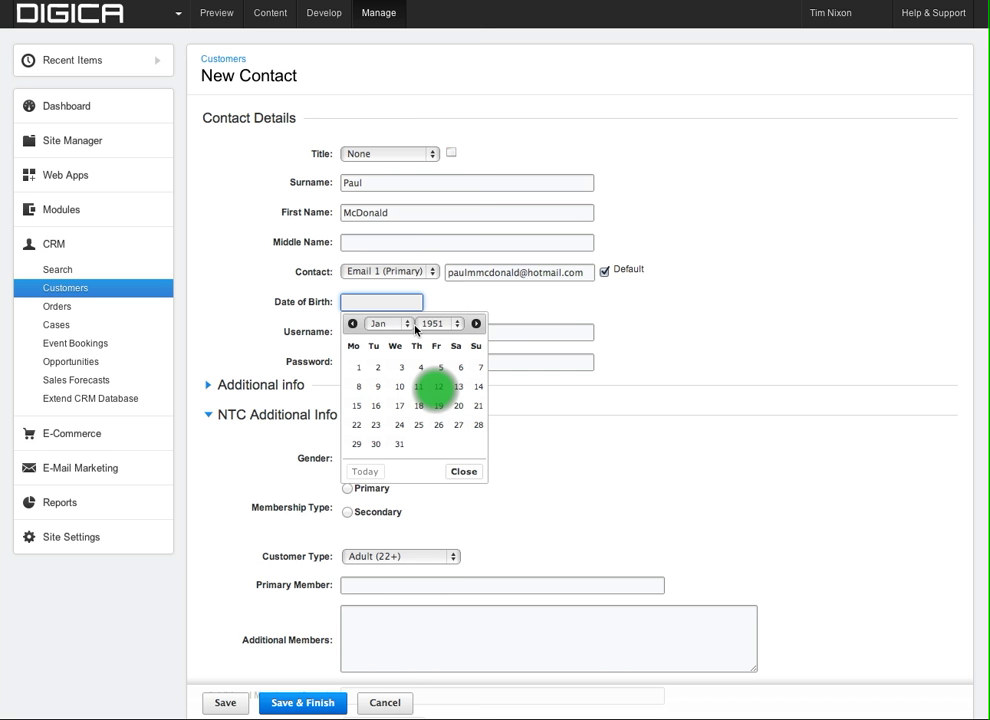
click(437, 390)
click(437, 390)
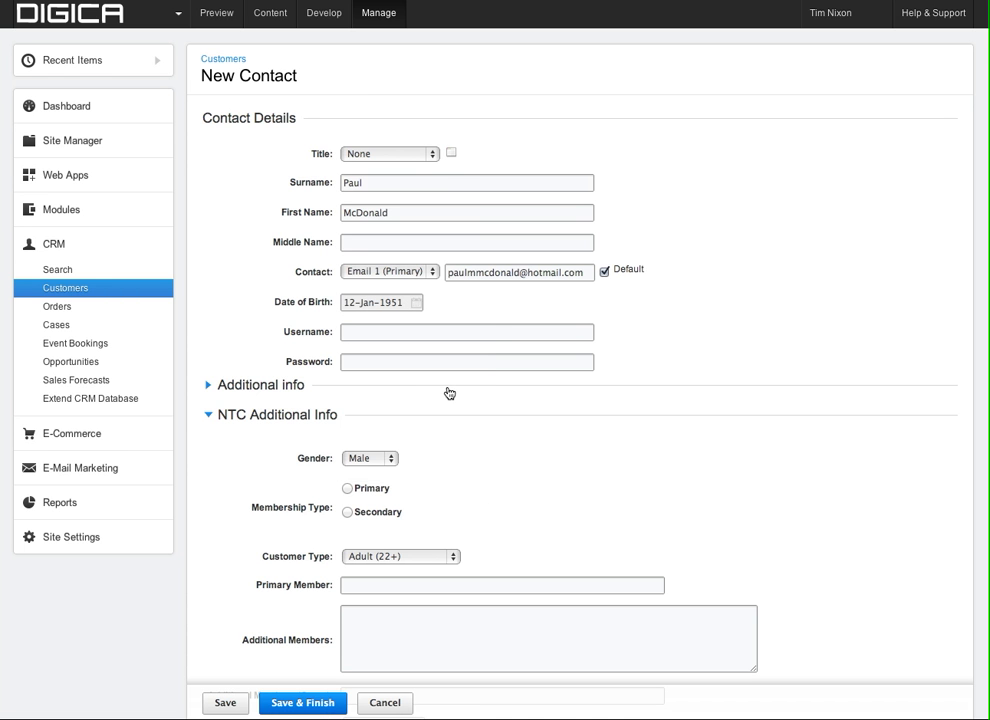
Enter the contact's street address and city in the Address fields.
click(207, 387)
scroll(505, 451, down, 1)
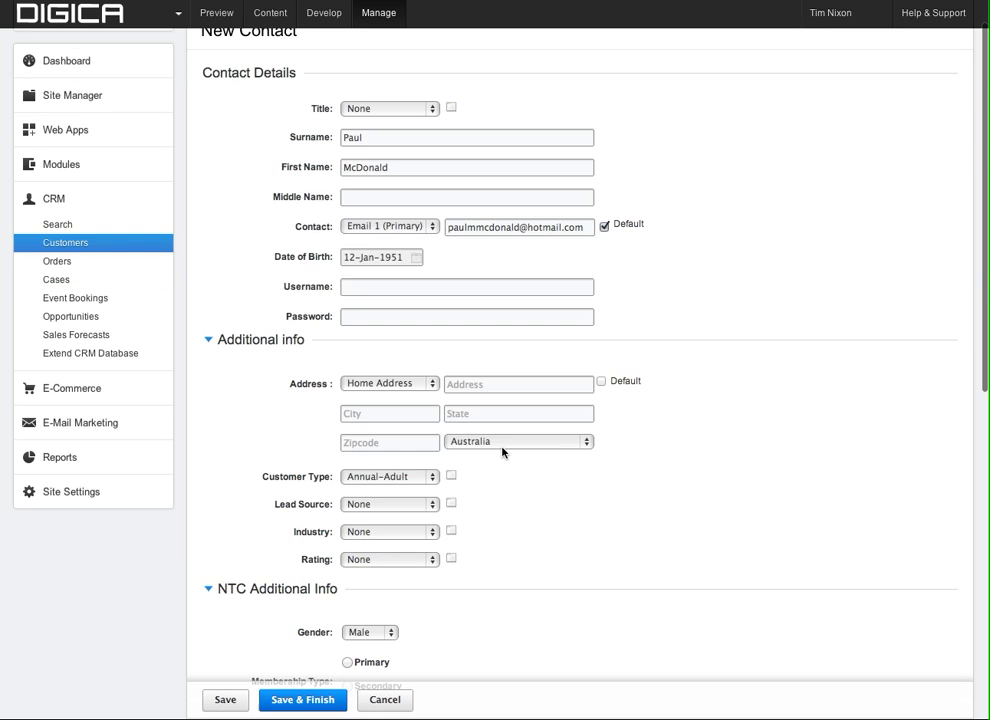
scroll(502, 452, down, 1)
click(501, 374)
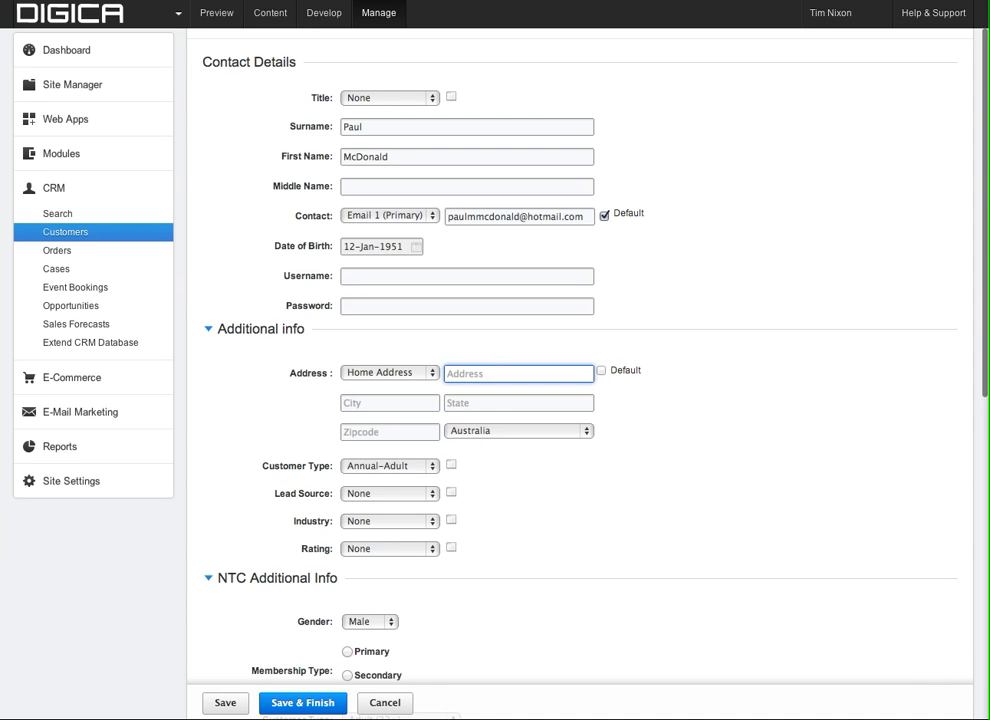
key(super+Tab)
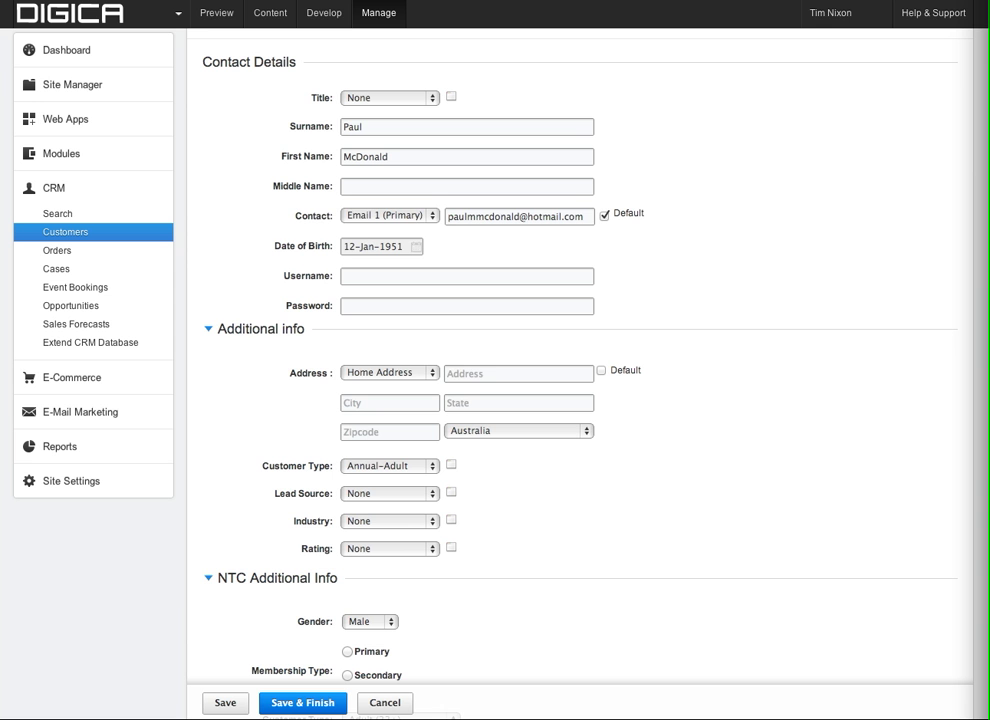
click(474, 357)
click(474, 368)
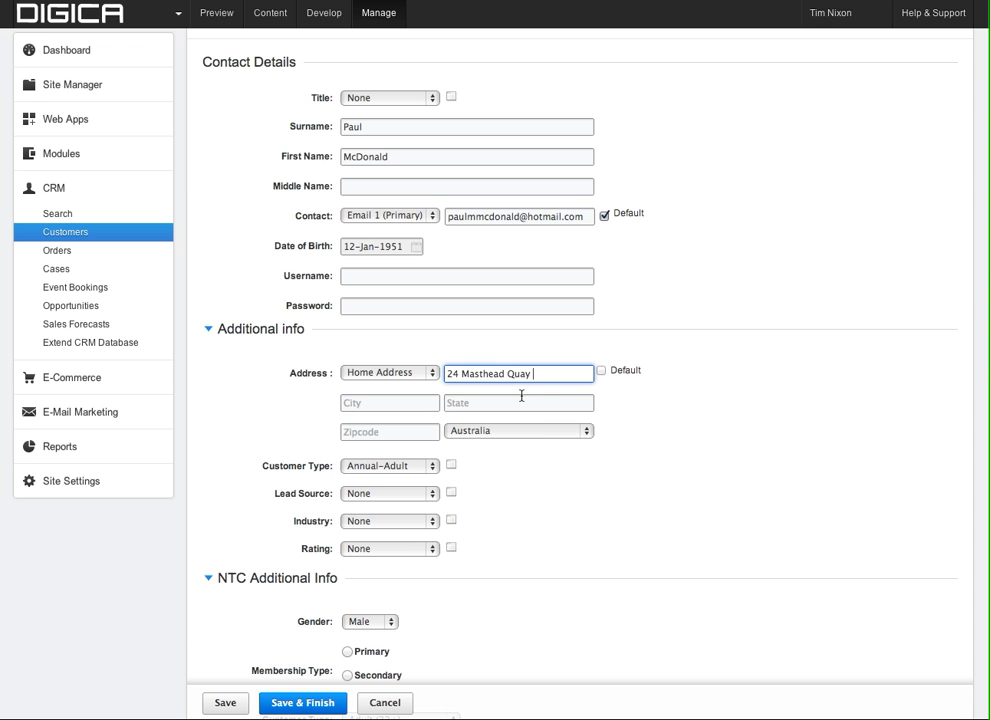
click(422, 407)
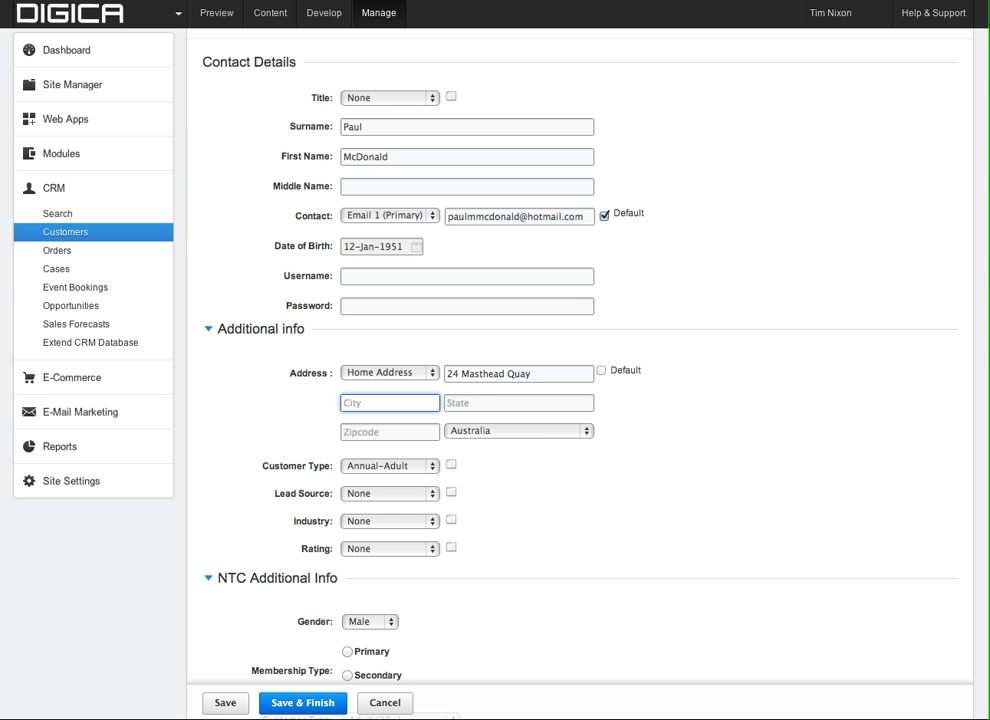
key(super+Tab)
click(395, 402)
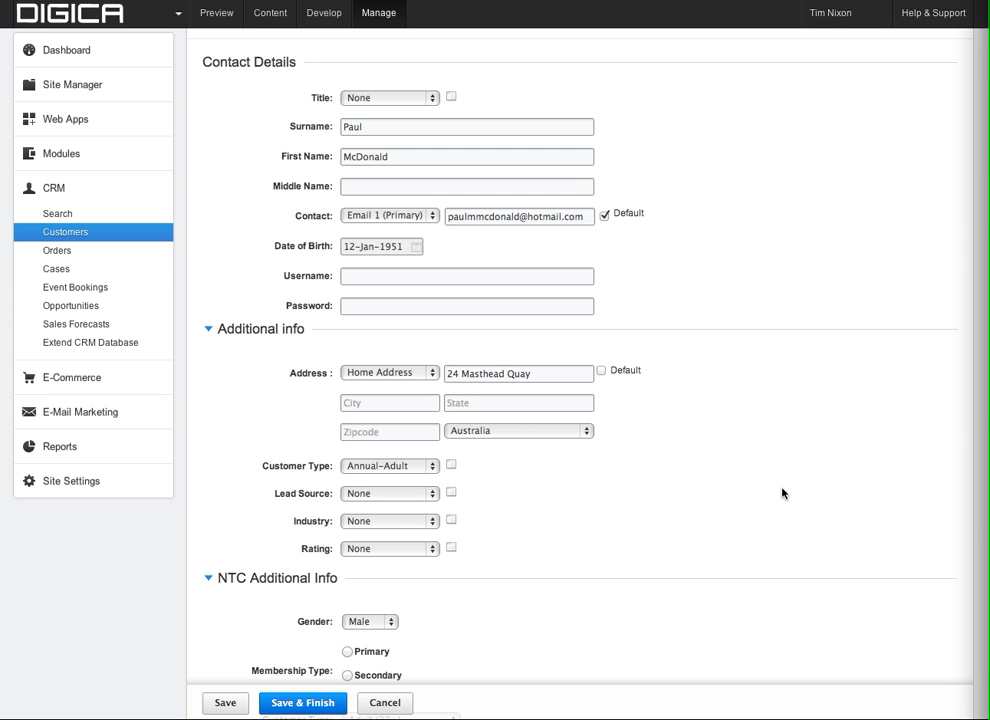
click(395, 402)
text(Noosaville)
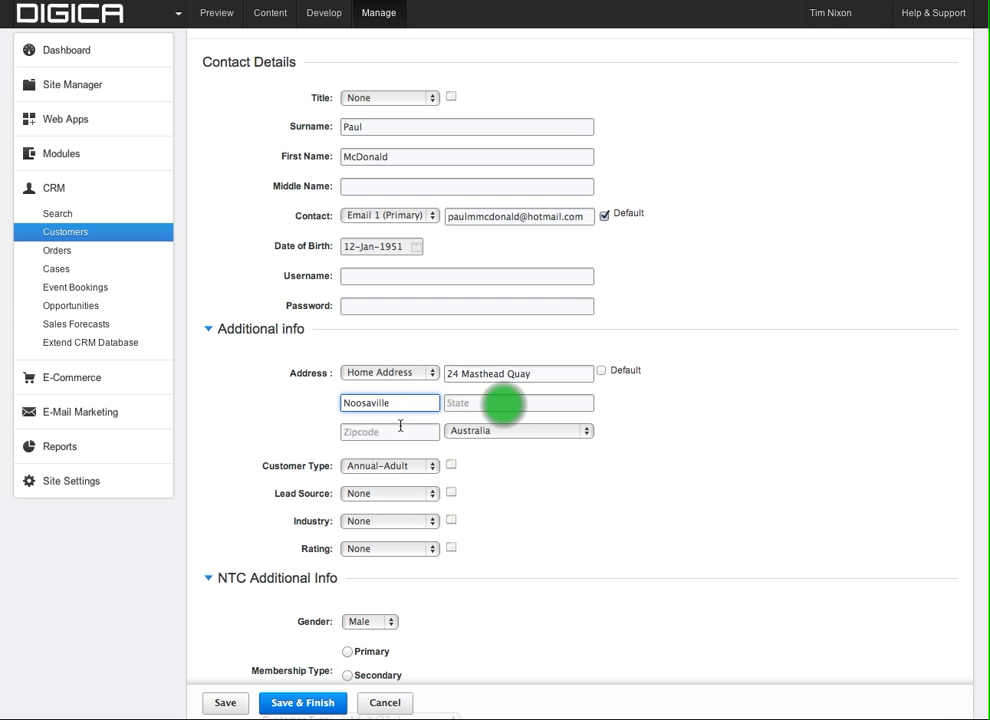
Set State to QLD and enter the postcode, fixing a postcode mistyped into State.
click(497, 404)
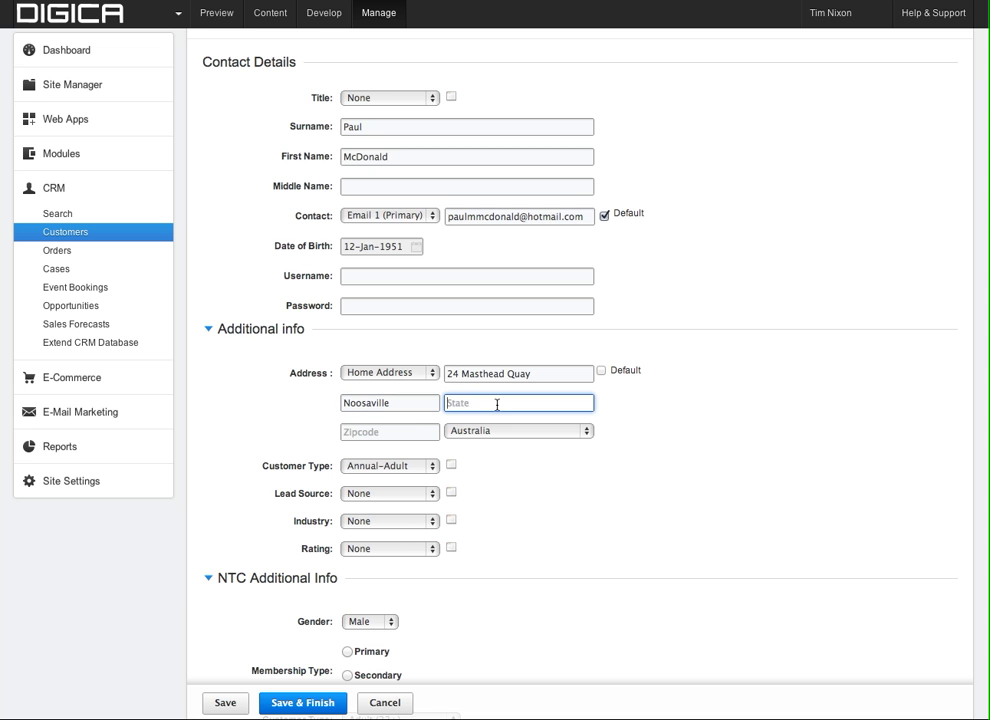
click(502, 404)
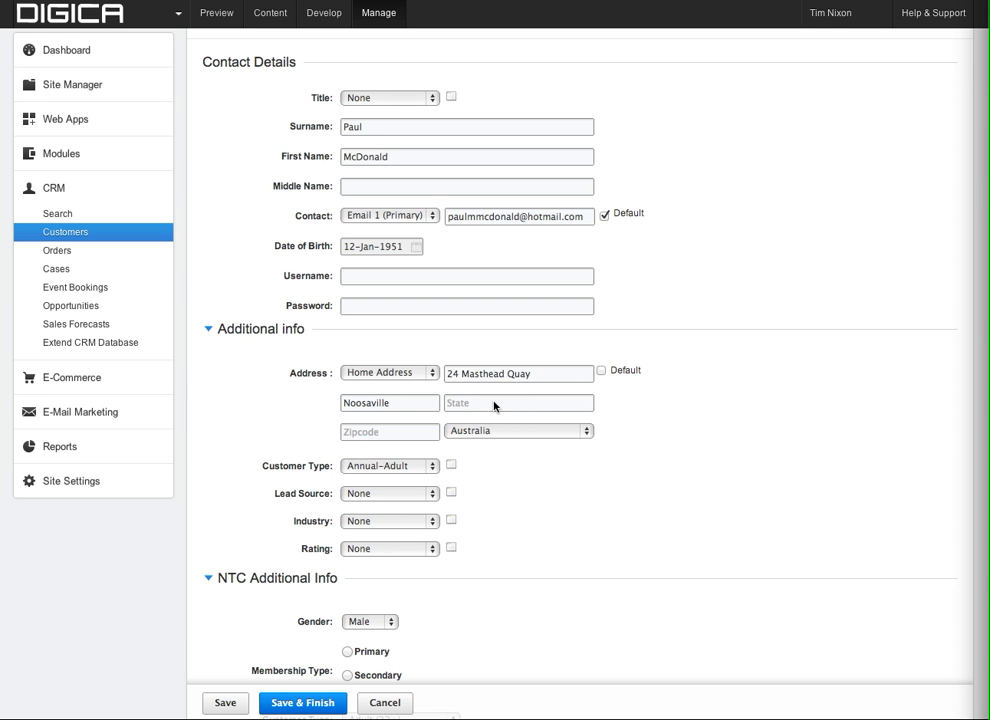
click(500, 404)
text(456)
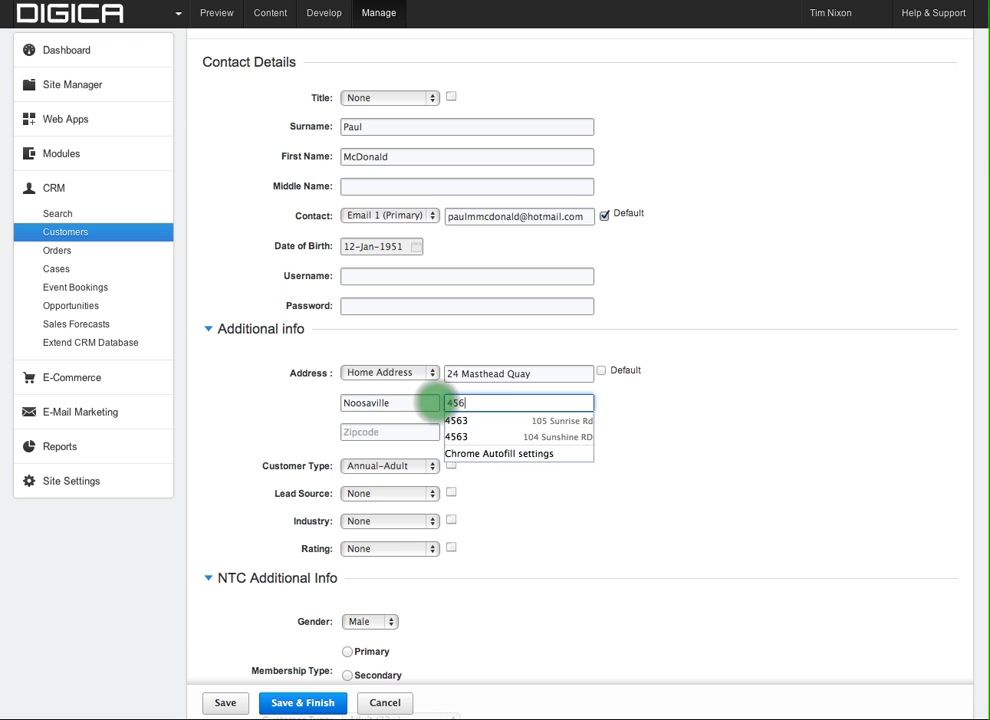
text(6)
drag(475, 403, 437, 402)
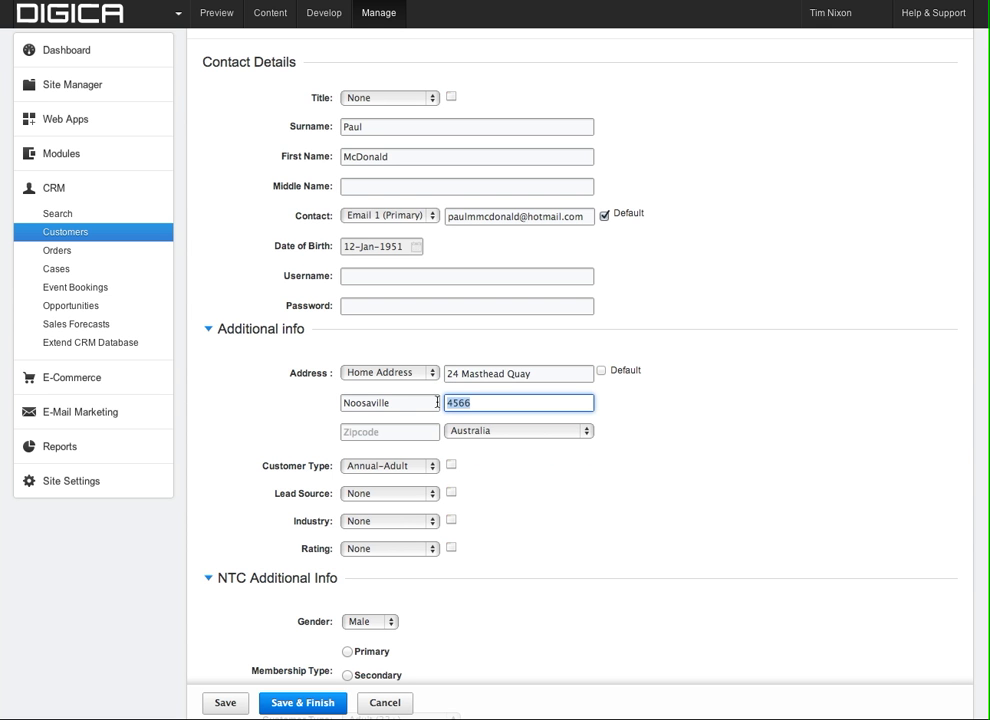
text(QLD)
key(Tab)
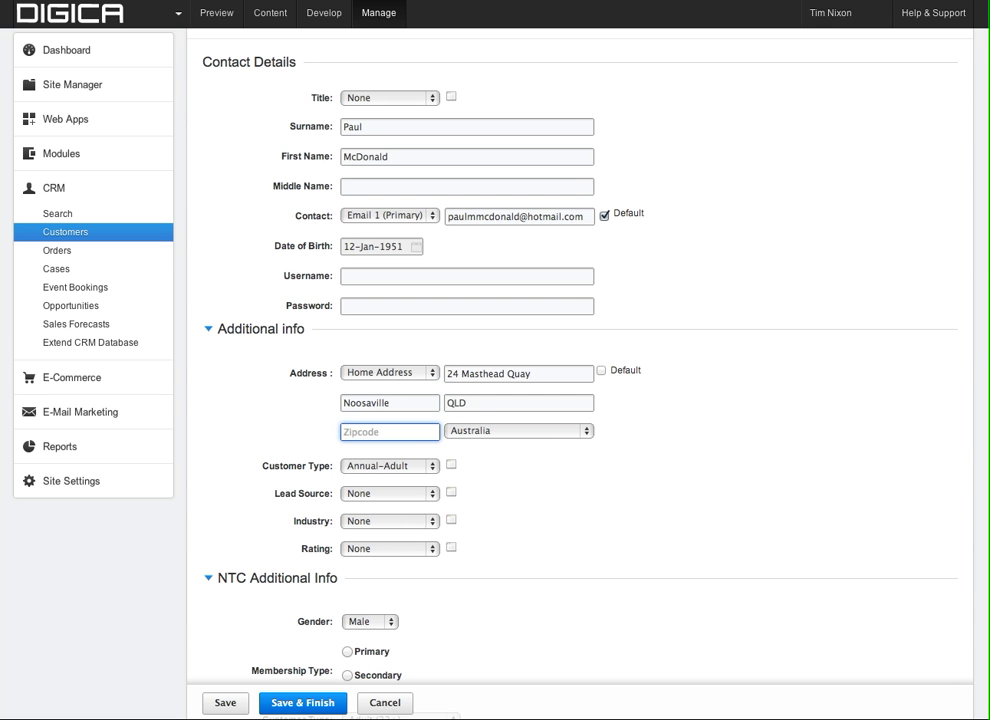
text(4566)
click(469, 465)
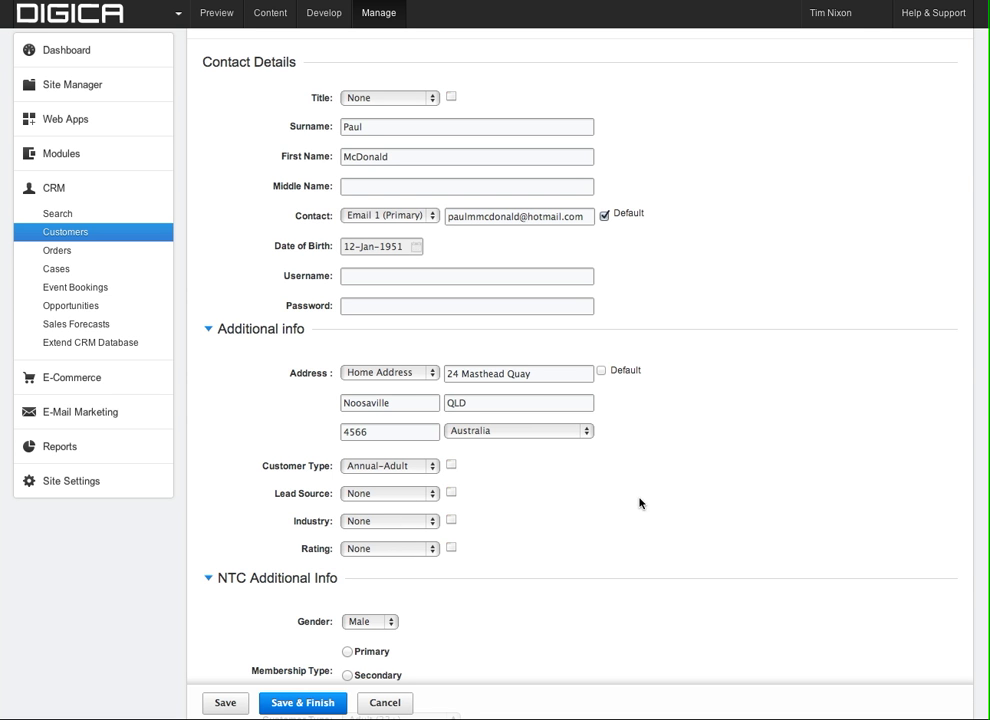
scroll(407, 468, down, 1)
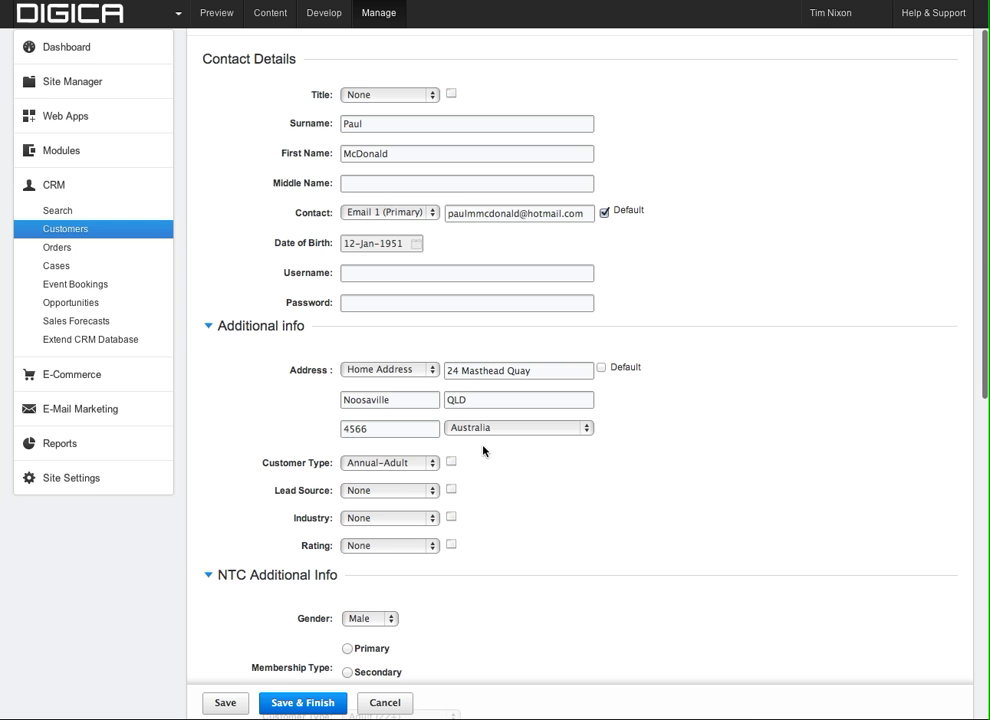
scroll(503, 465, down, 1)
scroll(520, 478, down, 1)
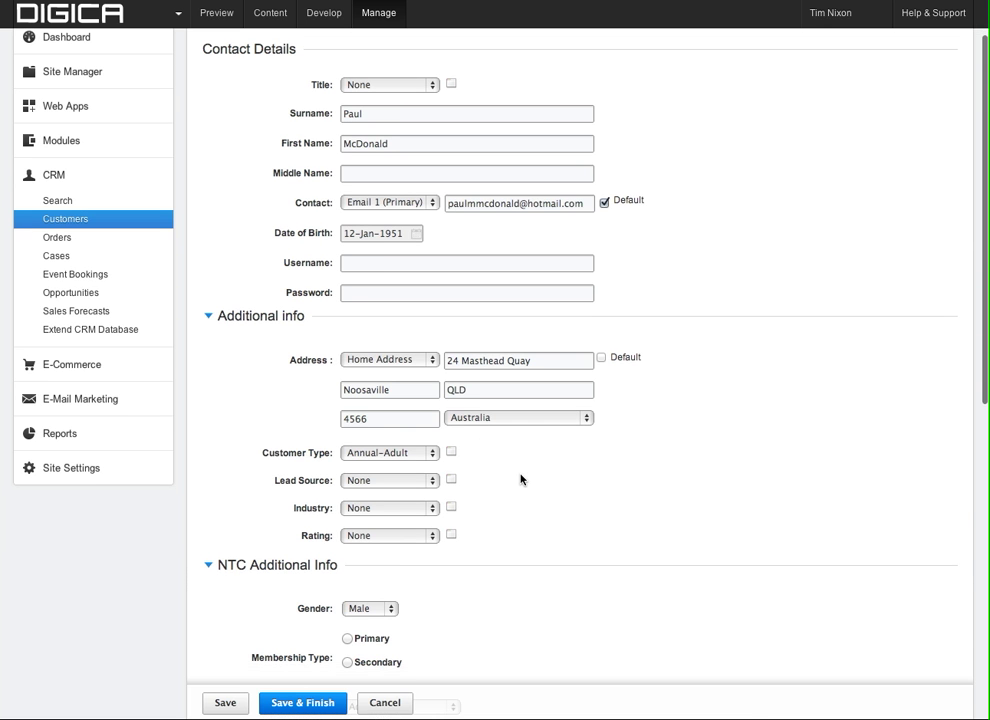
scroll(520, 479, down, 2)
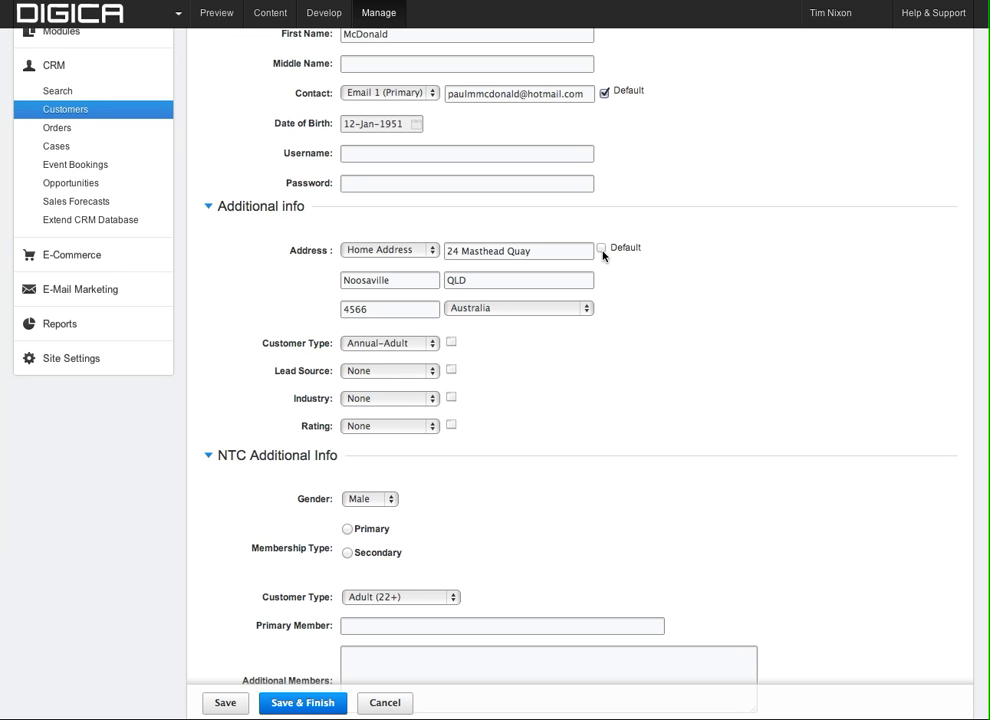
scroll(614, 317, down, 1)
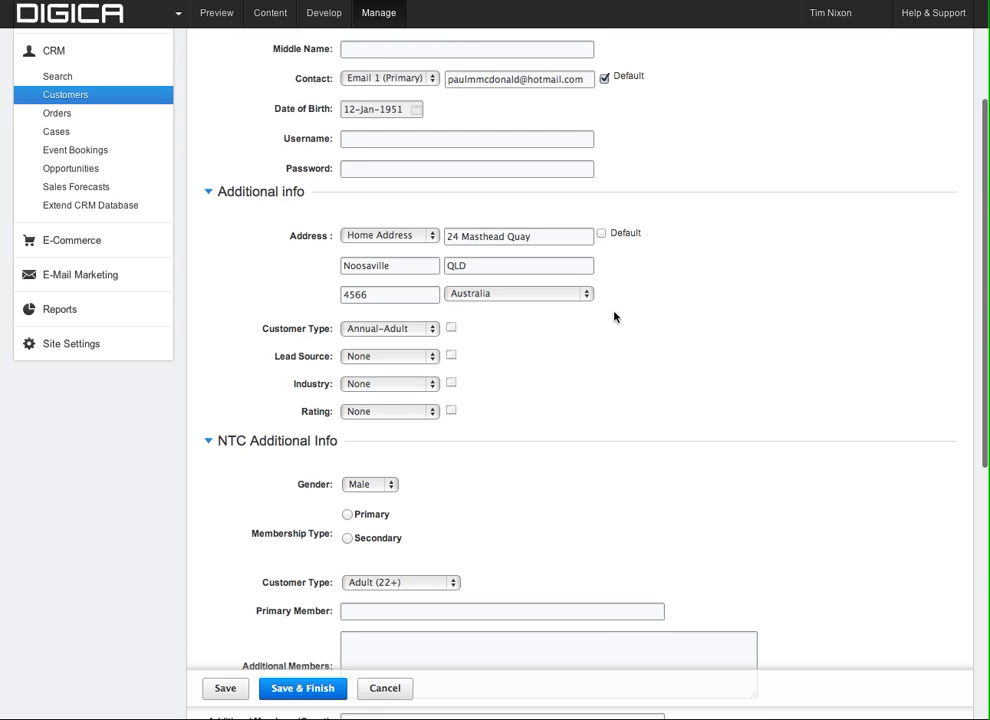
scroll(614, 317, down, 5)
scroll(614, 320, down, 1)
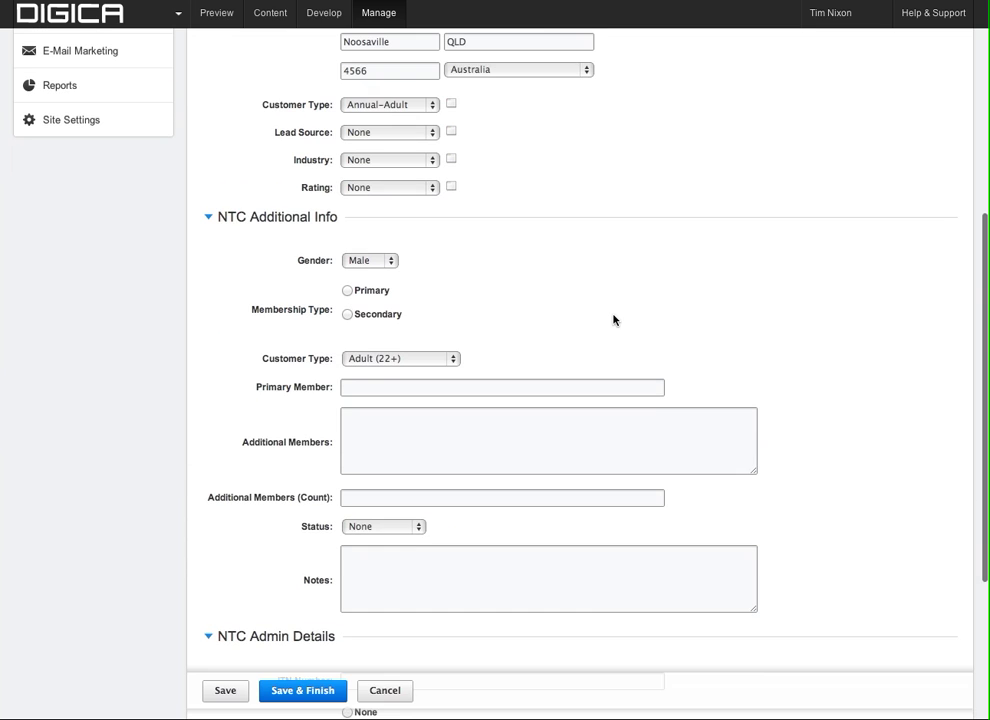
scroll(465, 219, down, 1)
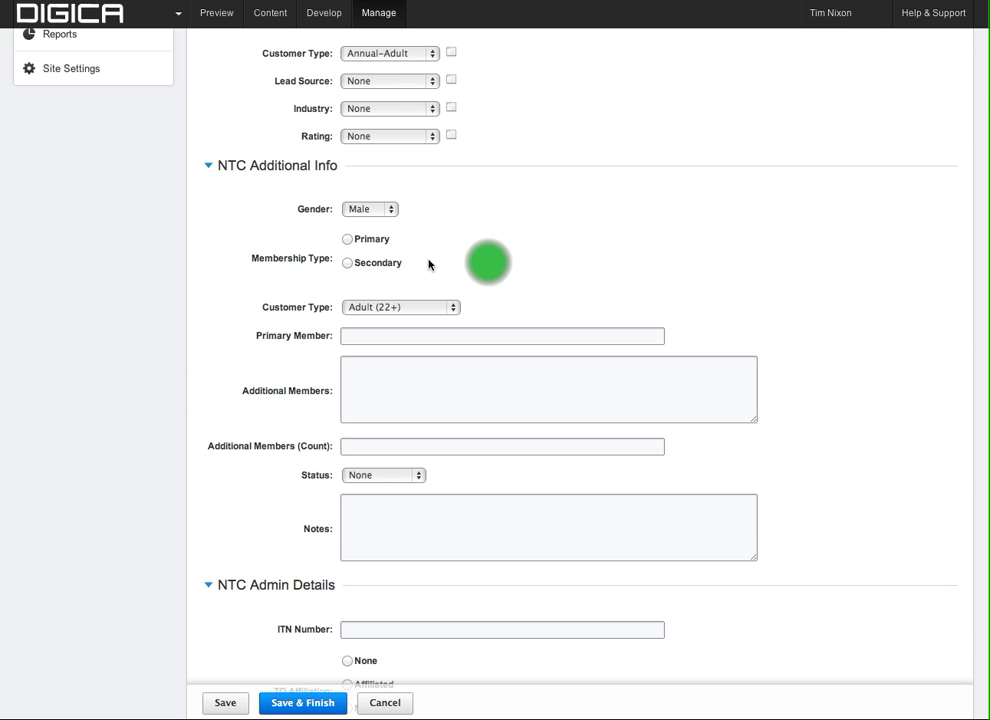
Set Membership Type to Primary and scroll down to the NTC Admin Details section.
click(357, 245)
scroll(490, 290, down, 1)
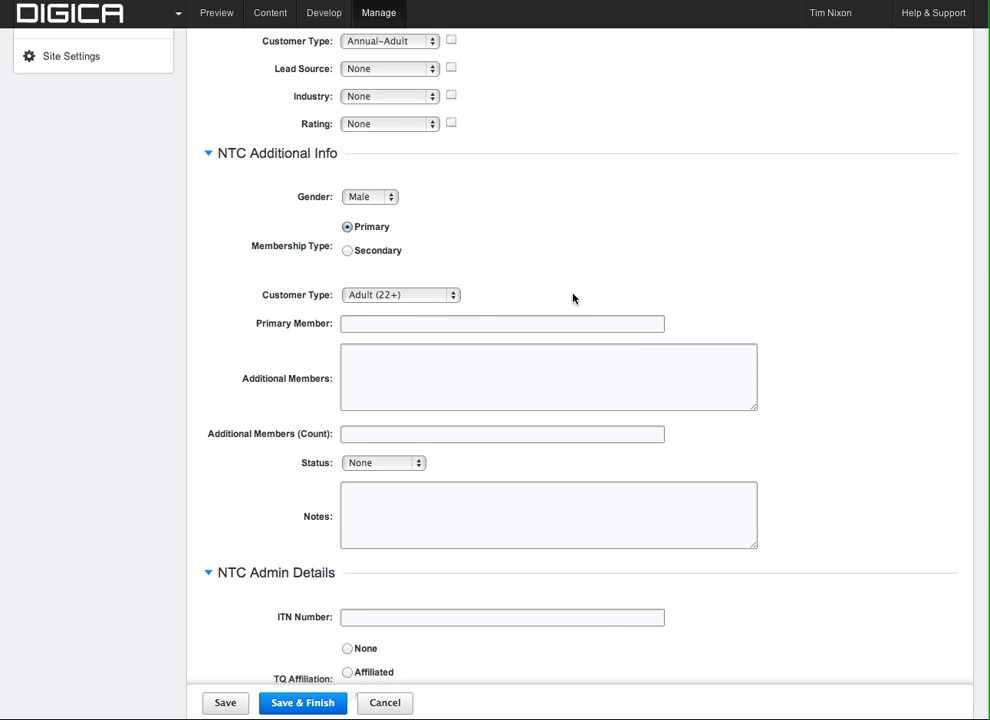
scroll(573, 297, down, 3)
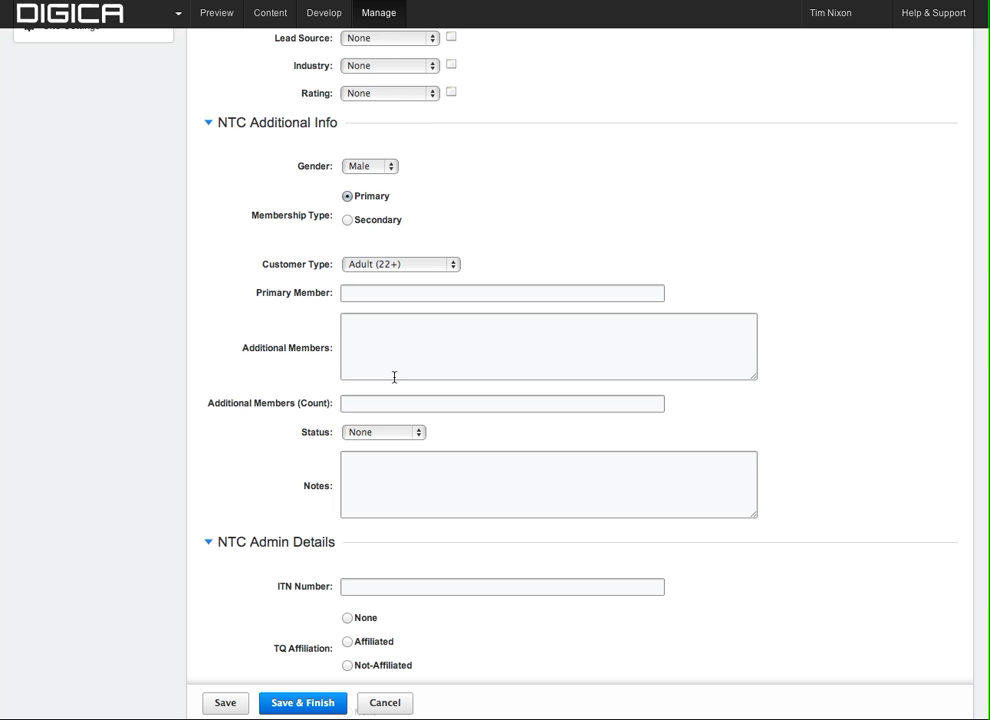
scroll(406, 359, down, 1)
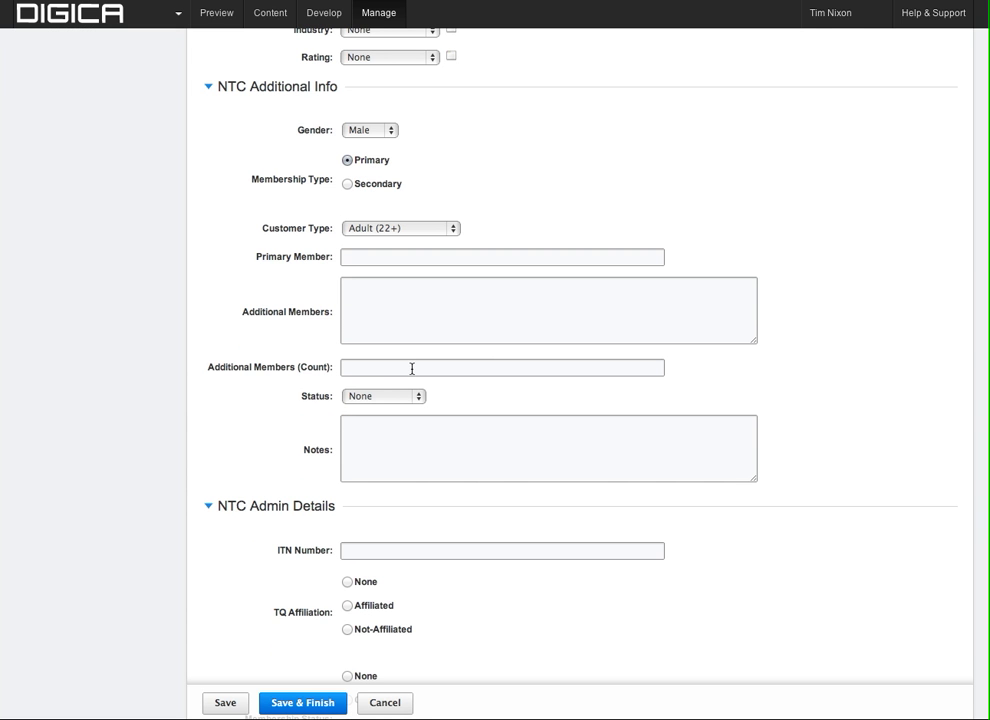
scroll(412, 369, down, 1)
scroll(437, 513, down, 1)
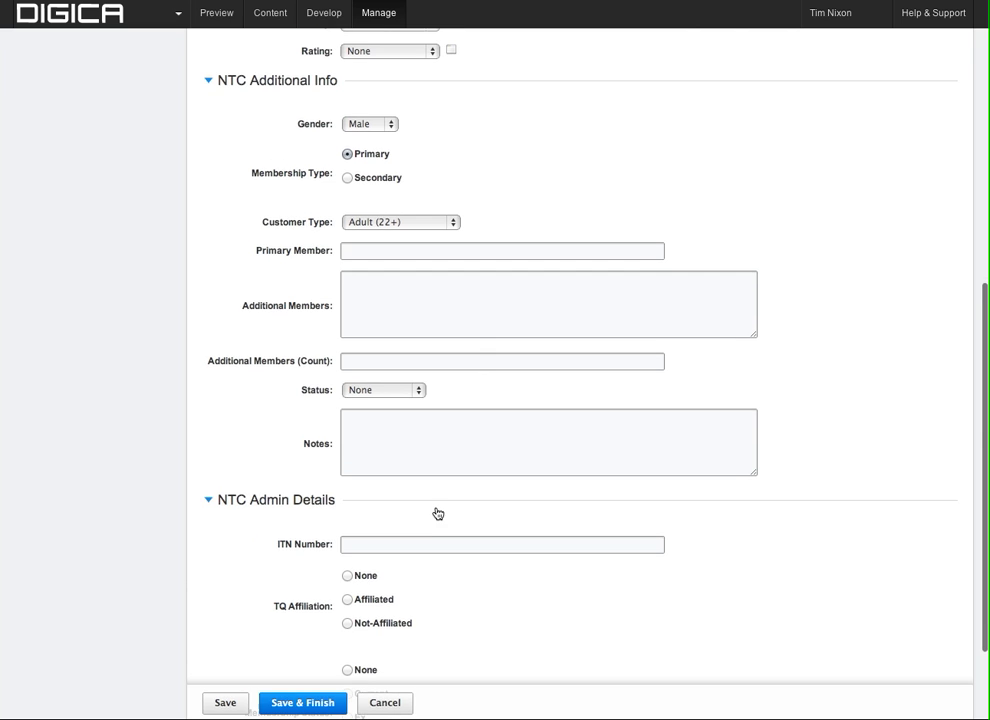
scroll(437, 513, down, 3)
scroll(437, 513, down, 2)
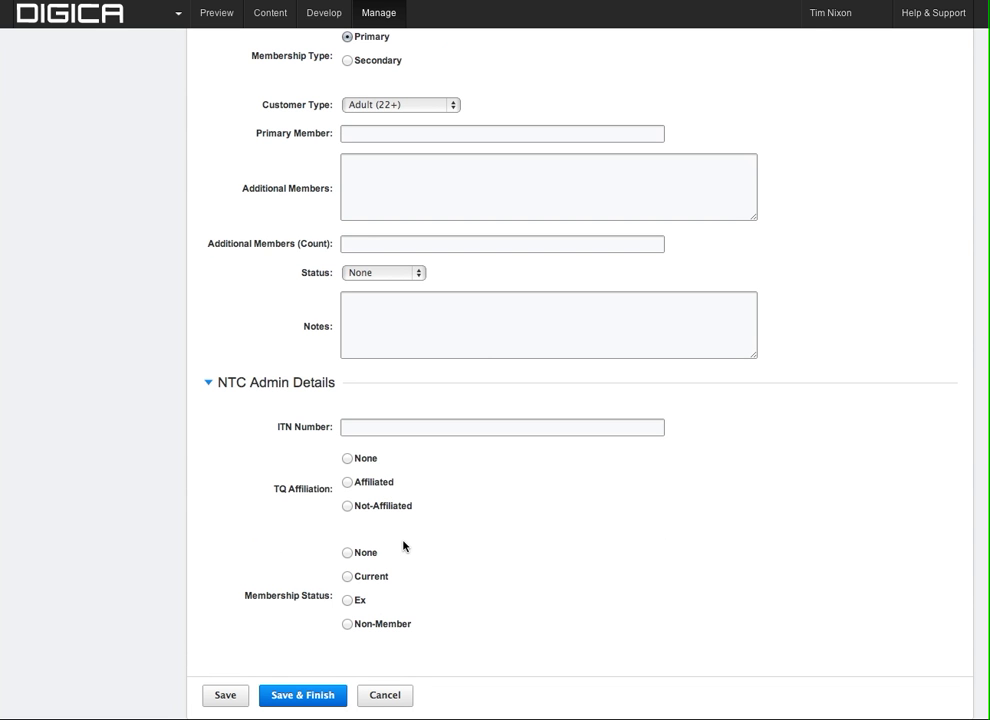
scroll(409, 661, down, 1)
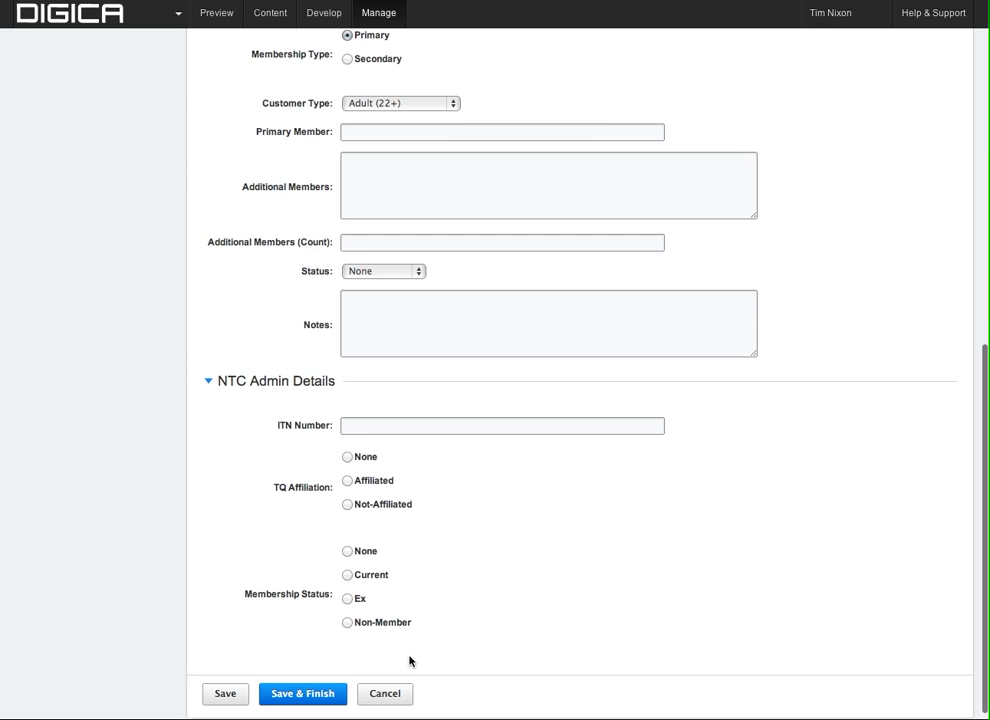
scroll(540, 520, up, 10)
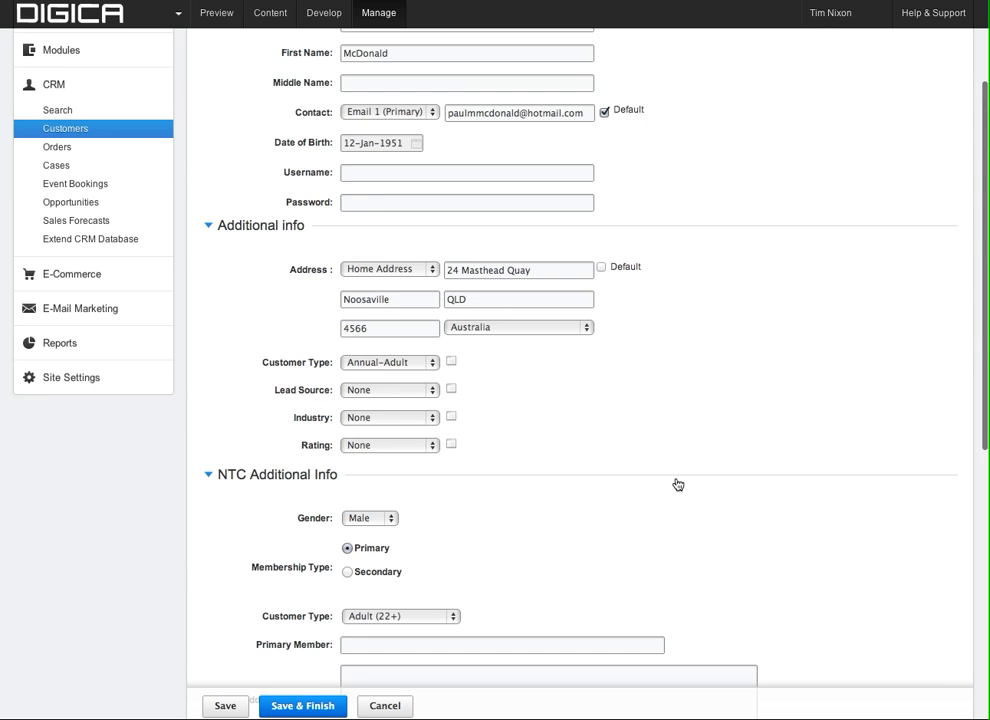
scroll(540, 350, up, 3)
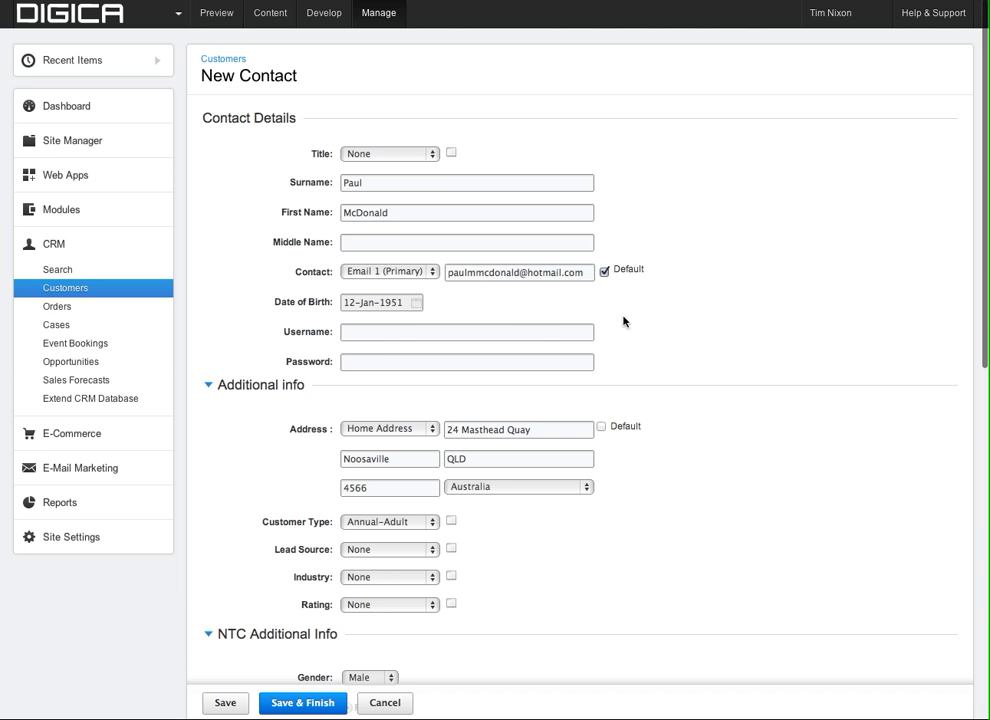
scroll(624, 321, down, 2)
scroll(520, 330, down, 1)
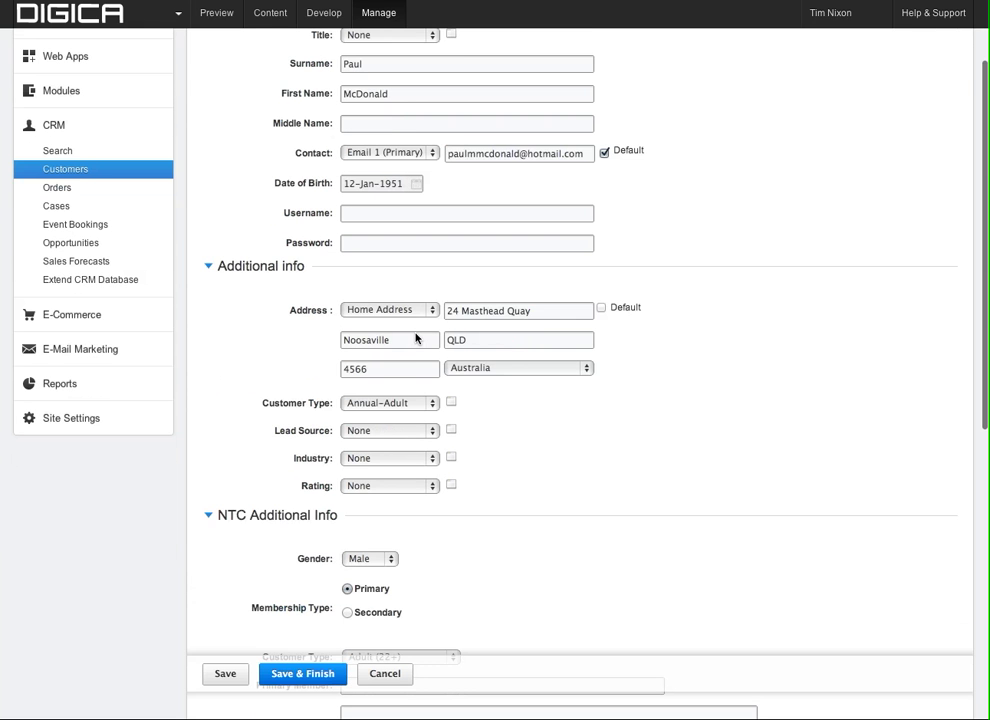
scroll(430, 370, down, 1)
scroll(458, 392, down, 1)
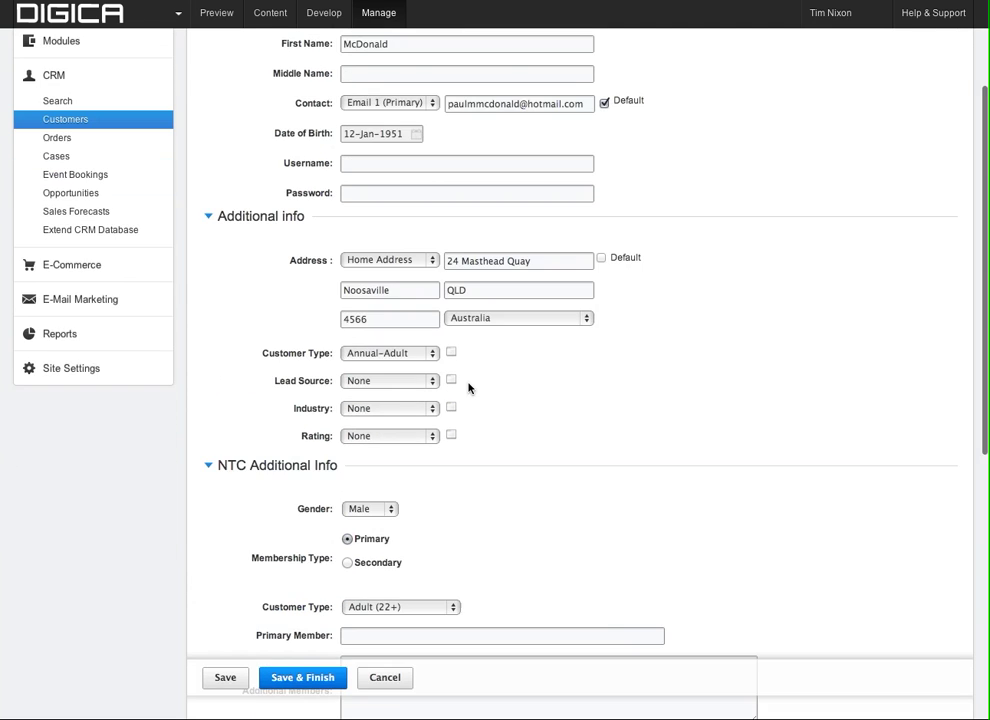
scroll(468, 388, down, 7)
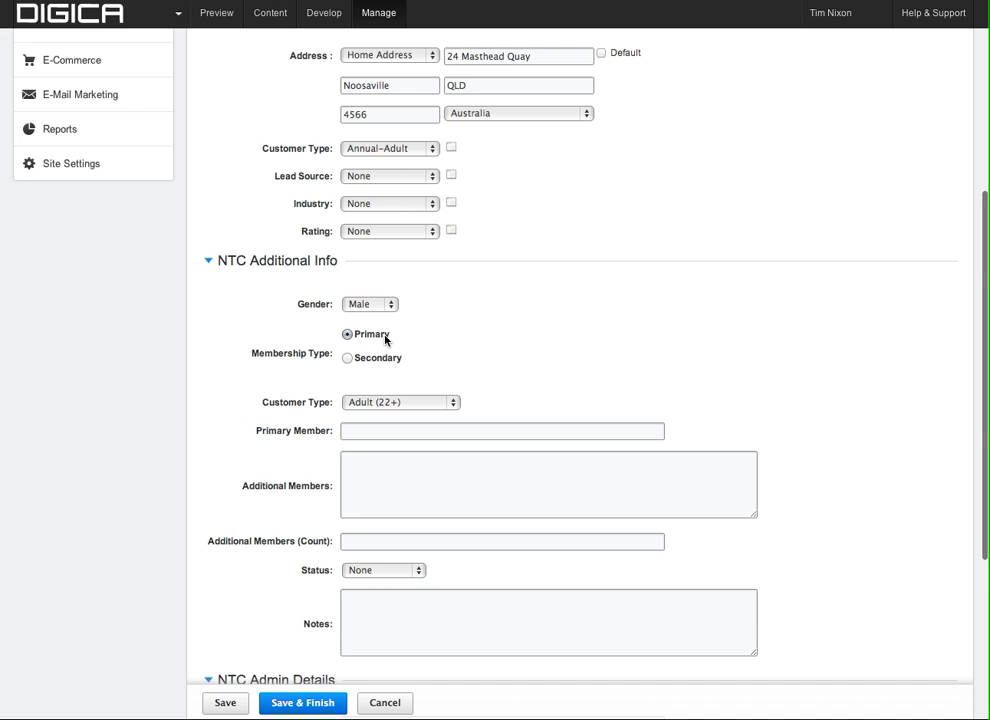
scroll(493, 341, down, 1)
scroll(493, 341, down, 2)
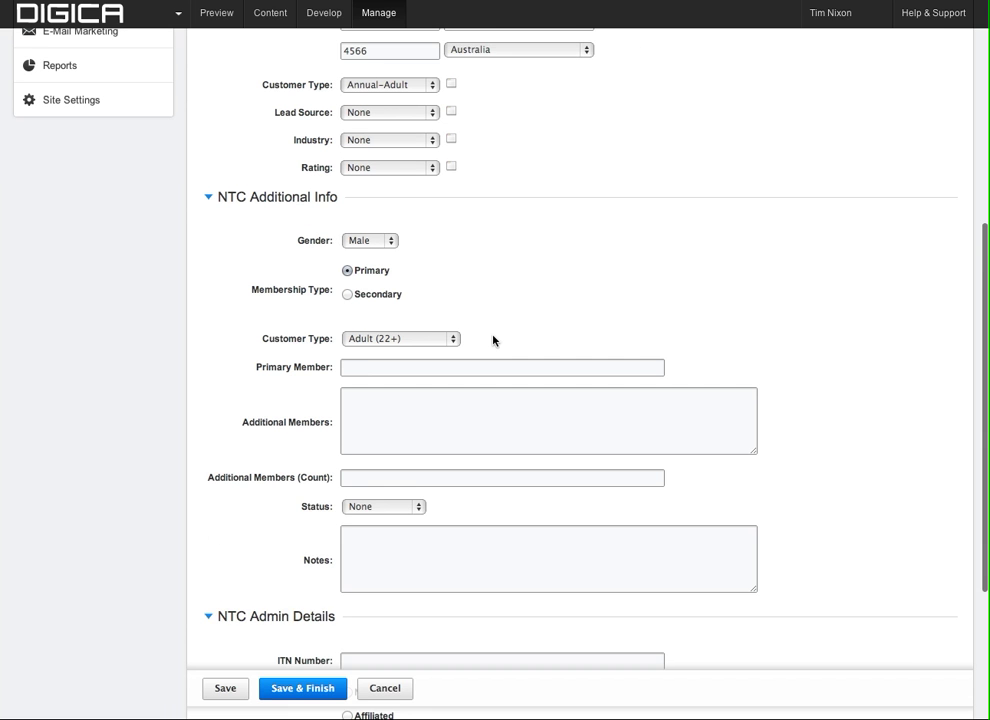
scroll(493, 341, down, 1)
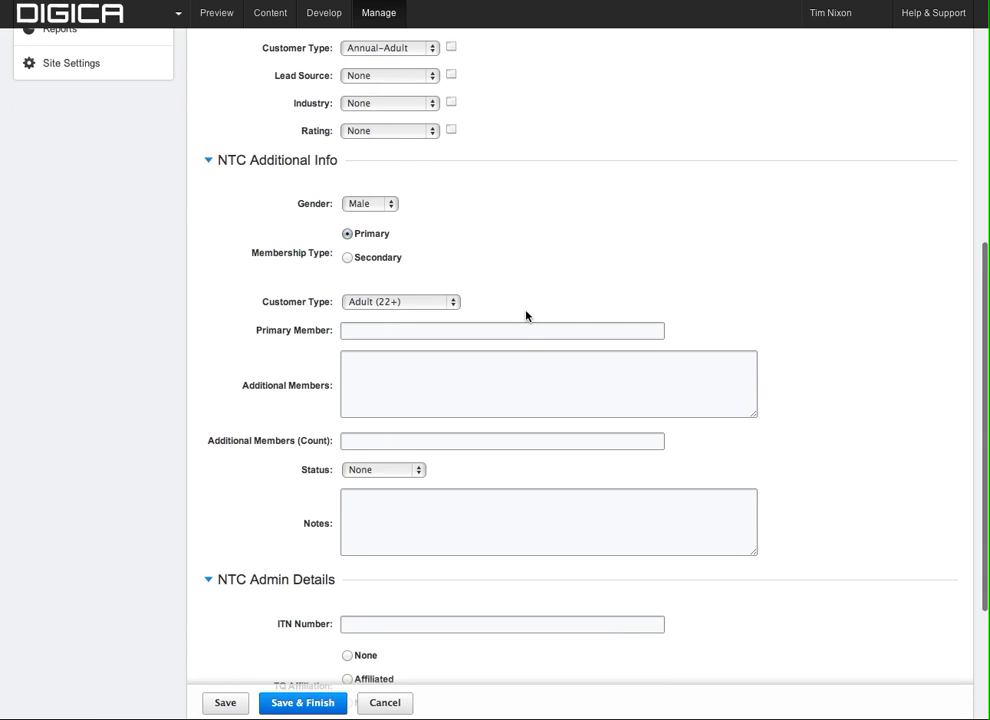
scroll(527, 316, down, 3)
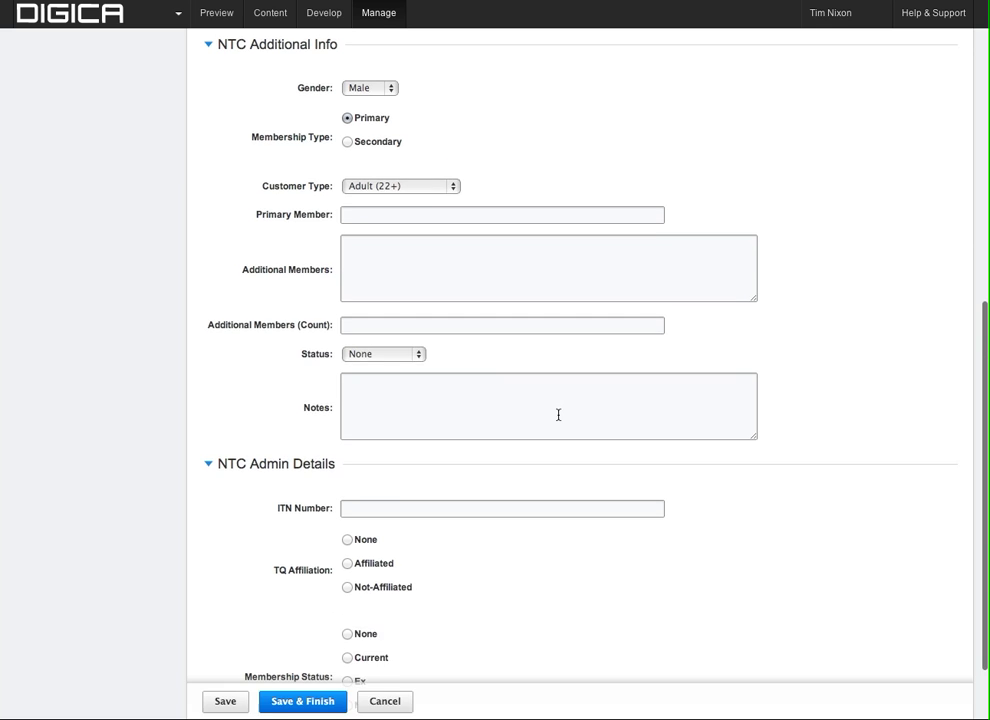
scroll(529, 504, down, 3)
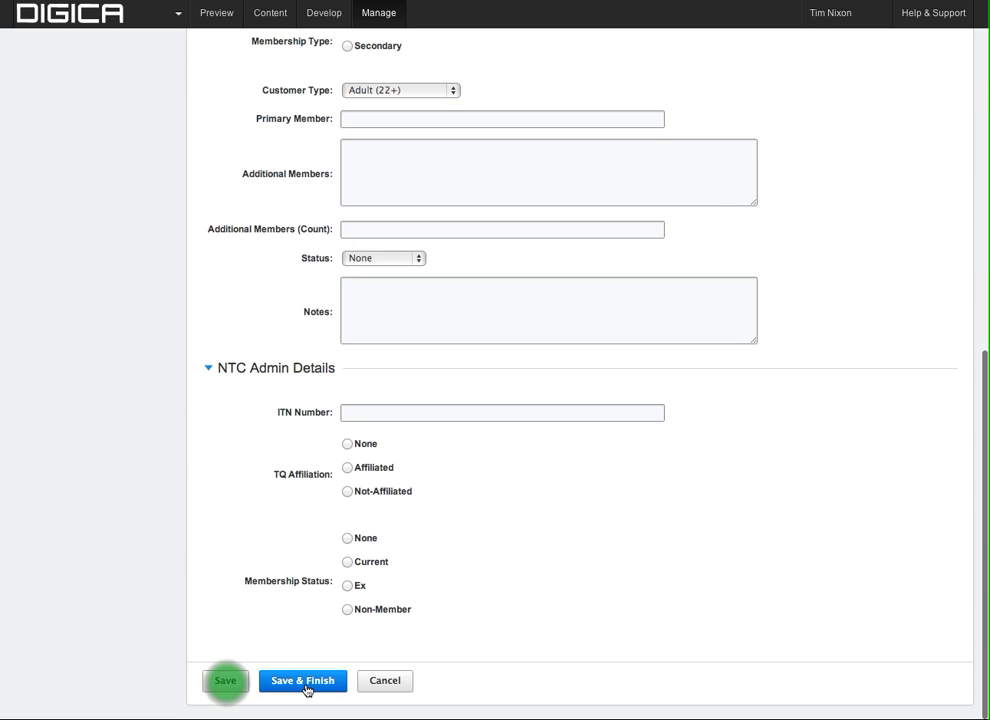
Save the contact's membership details.
click(226, 684)
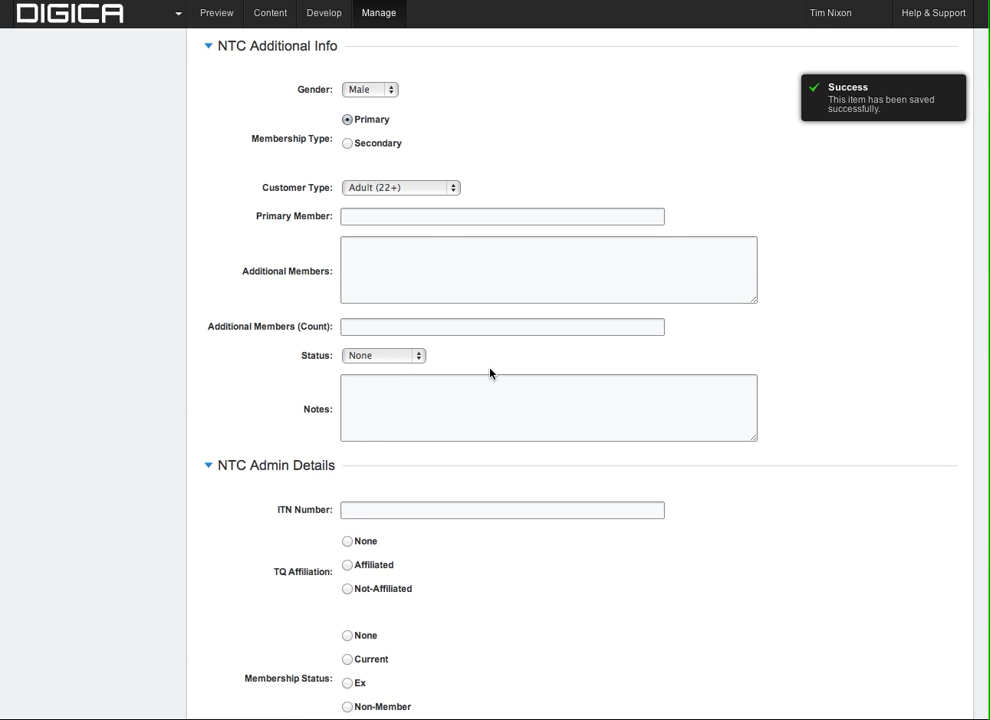
scroll(490, 373, up, 4)
scroll(491, 375, up, 2)
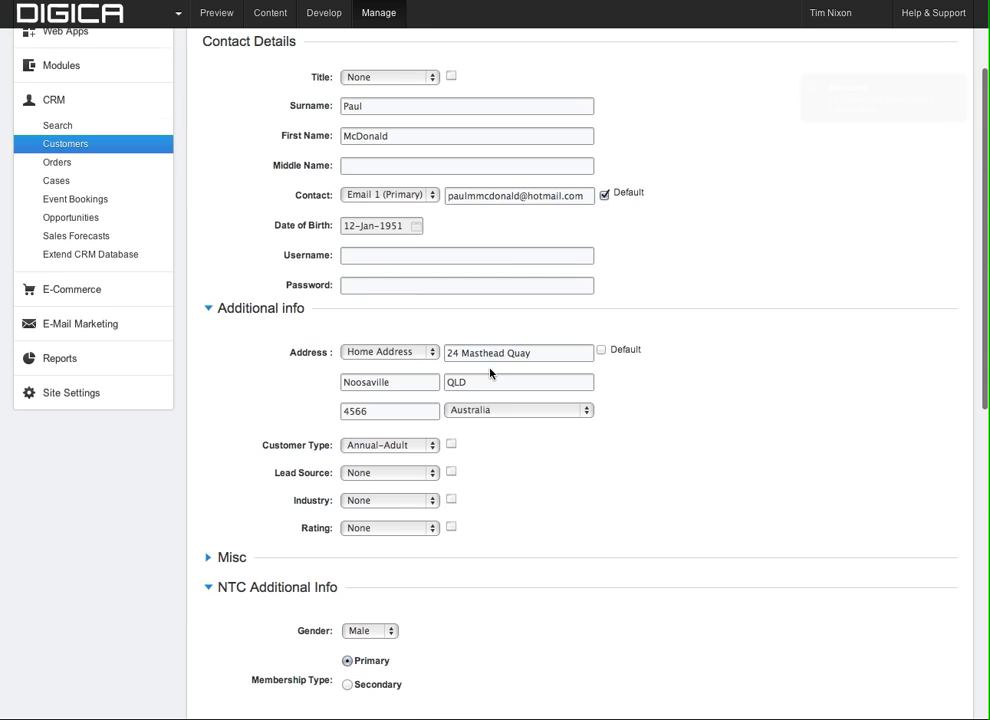
scroll(513, 270, up, 1)
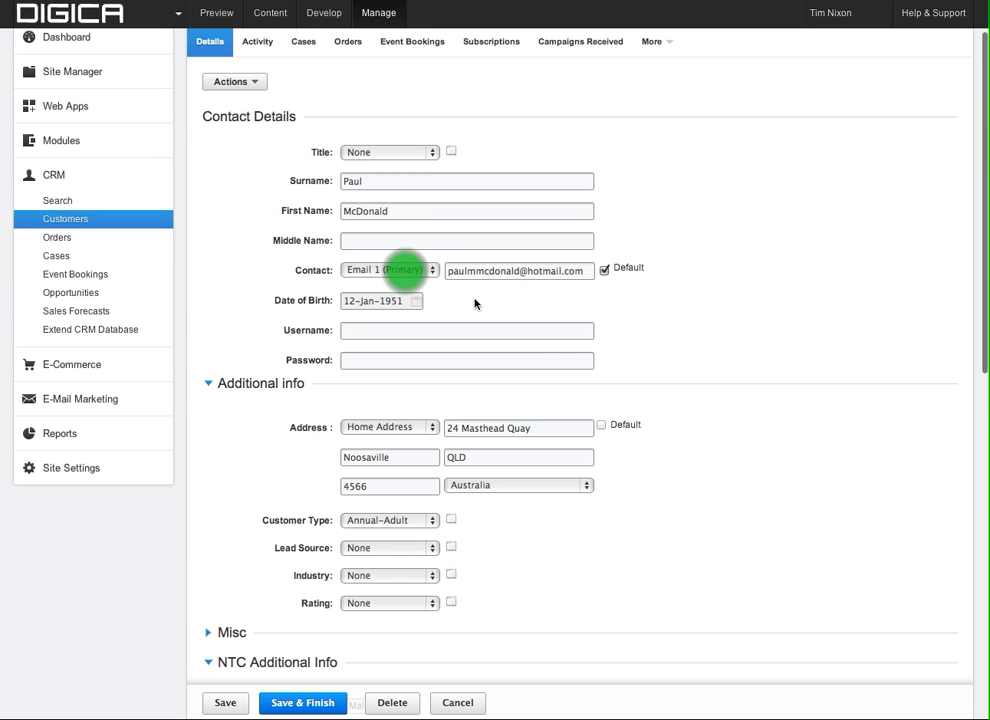
Change the contact type to Cell Phone and enter the mobile number without its leading 0.
click(400, 270)
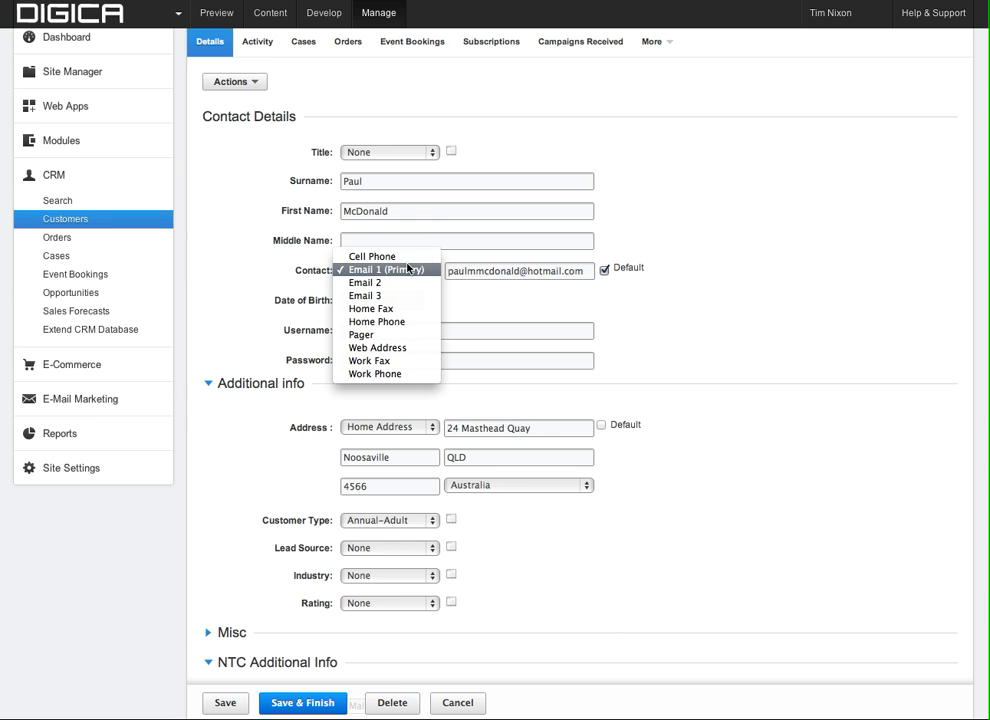
click(407, 268)
key(c)
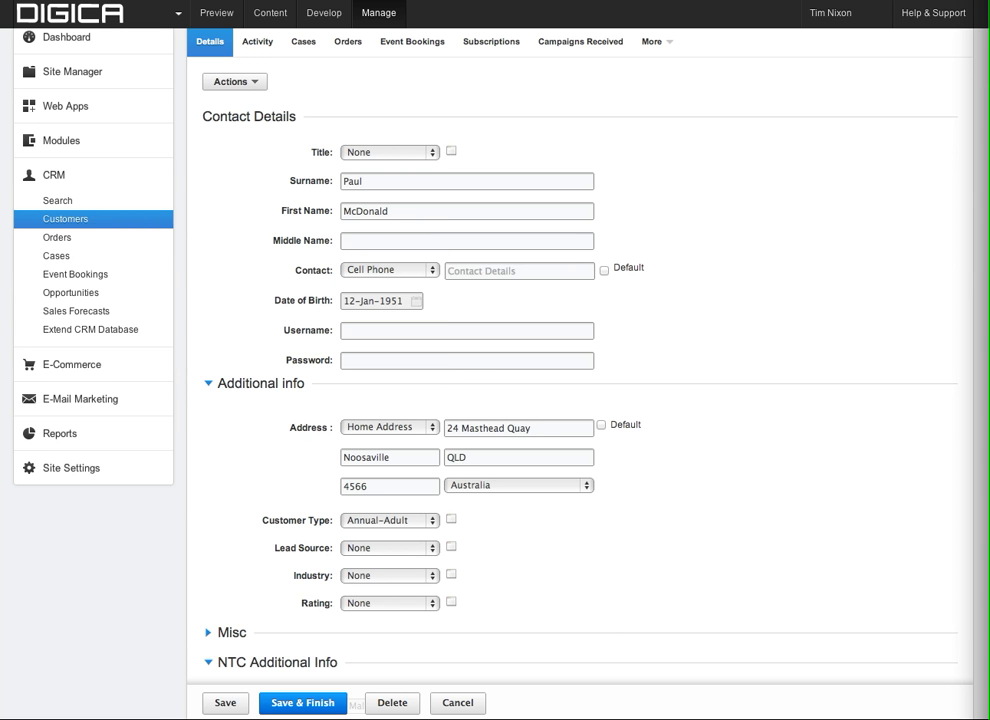
click(500, 273)
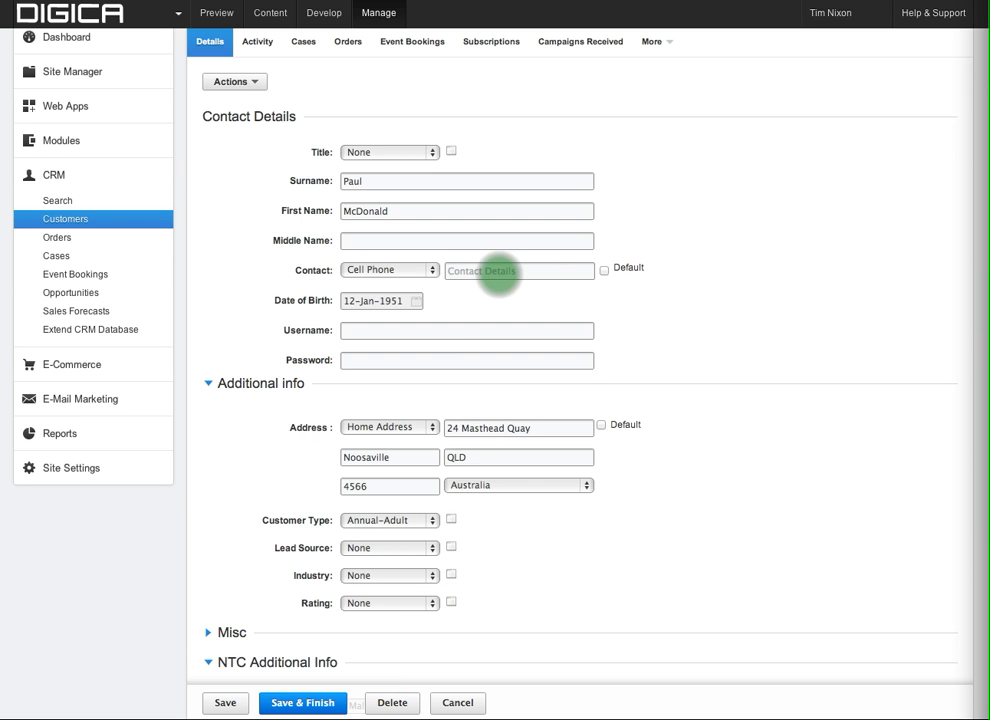
click(499, 273)
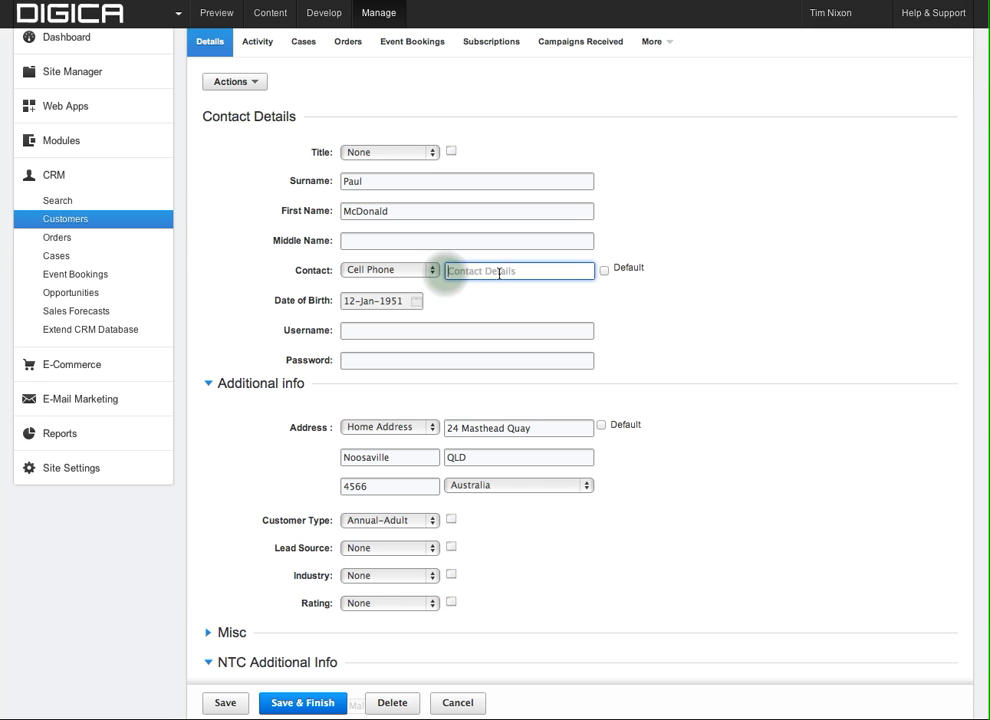
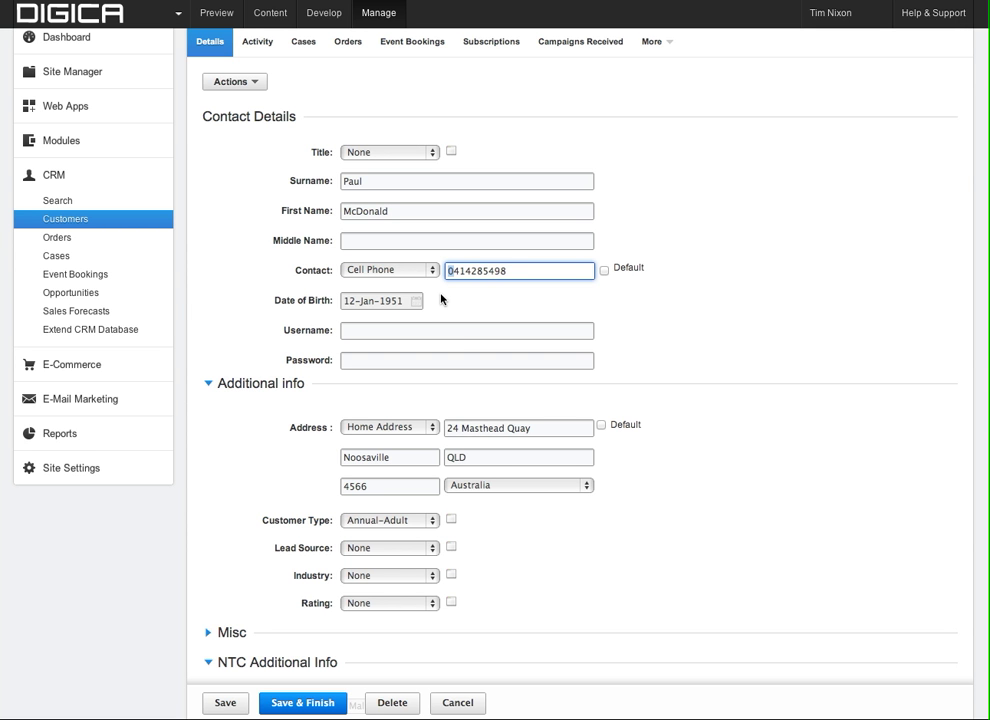
key(Delete)
click(438, 317)
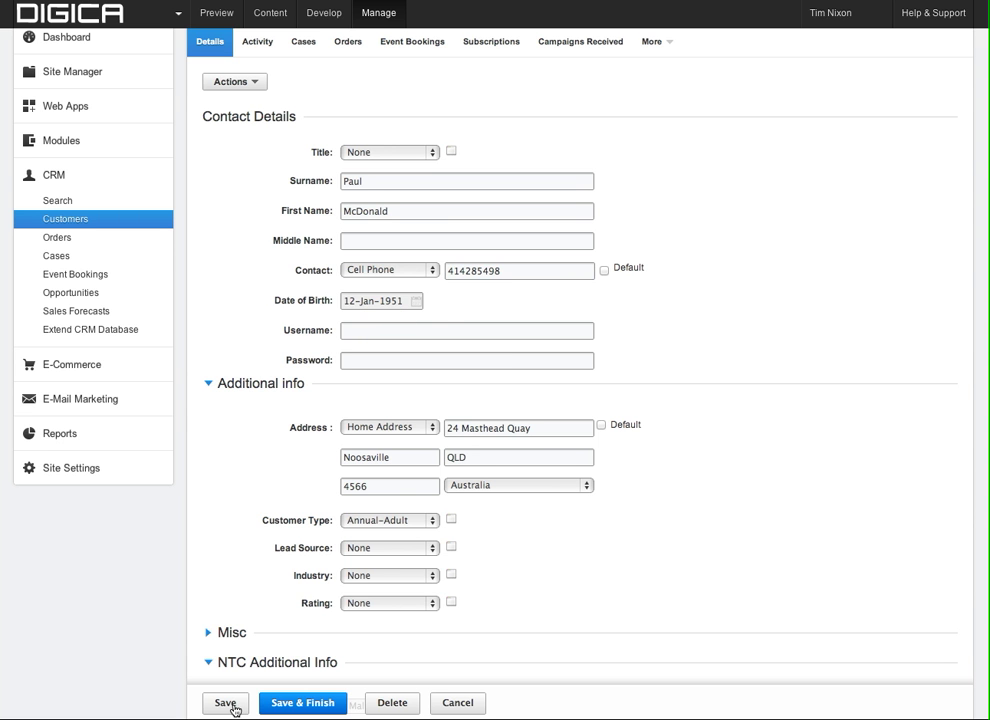
Save the Cell Phone entry to the customer record.
click(389, 270)
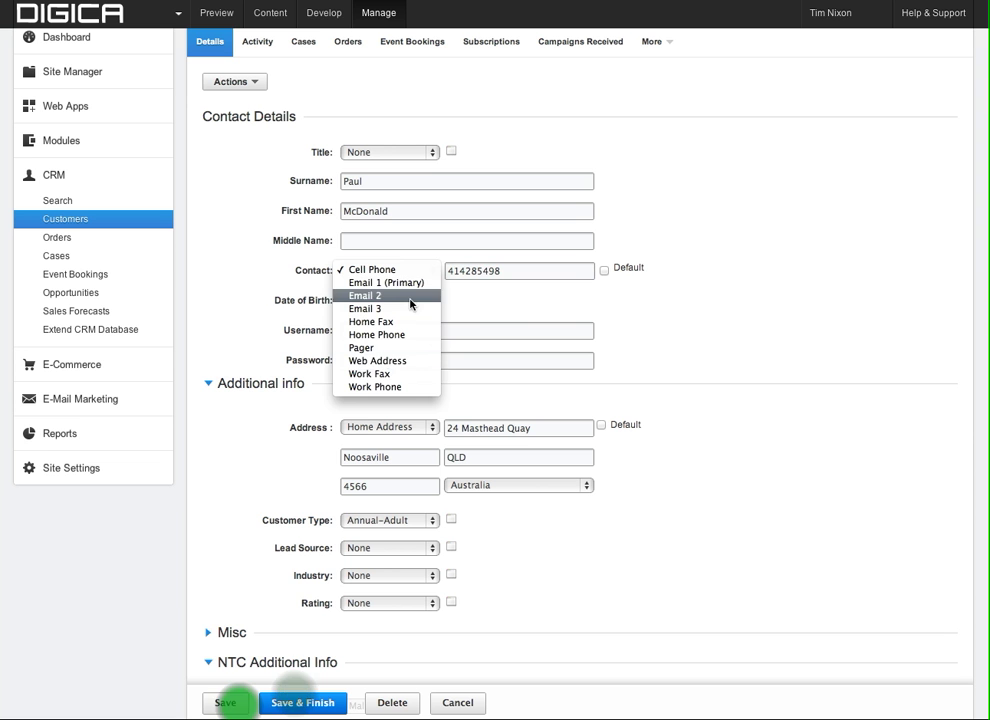
click(525, 314)
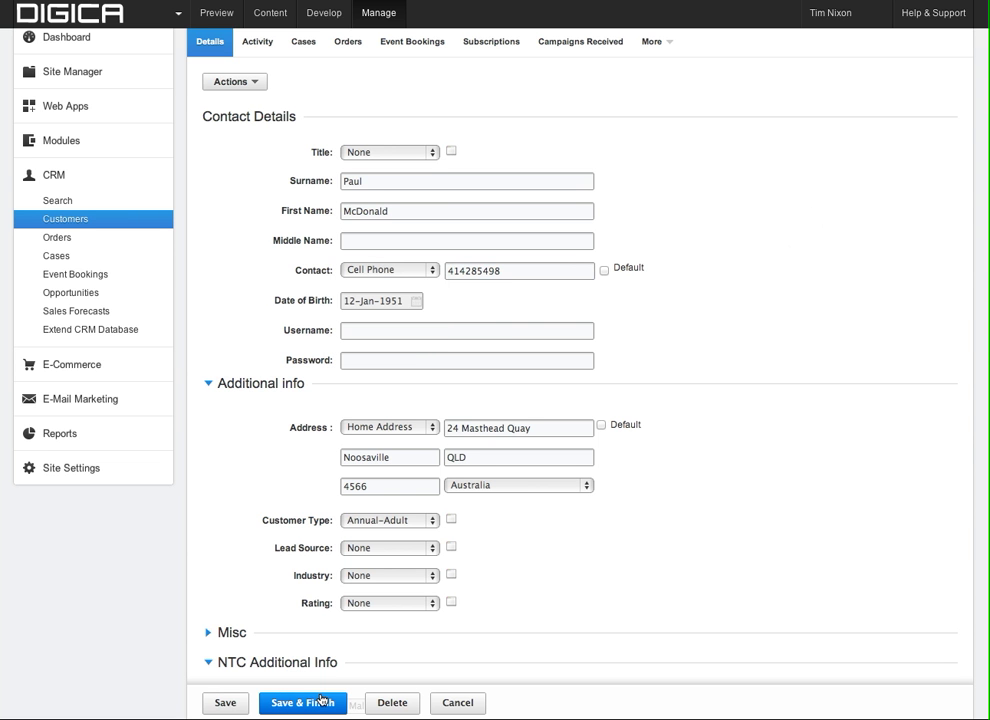
click(238, 706)
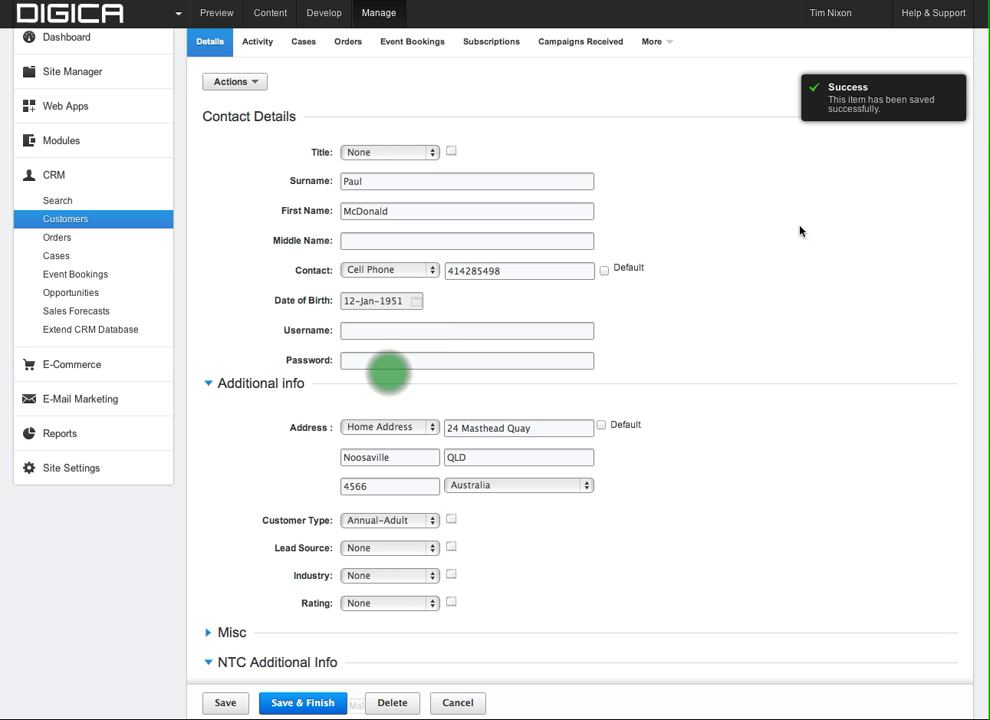
Switch the contact entry type to Home Phone.
click(395, 270)
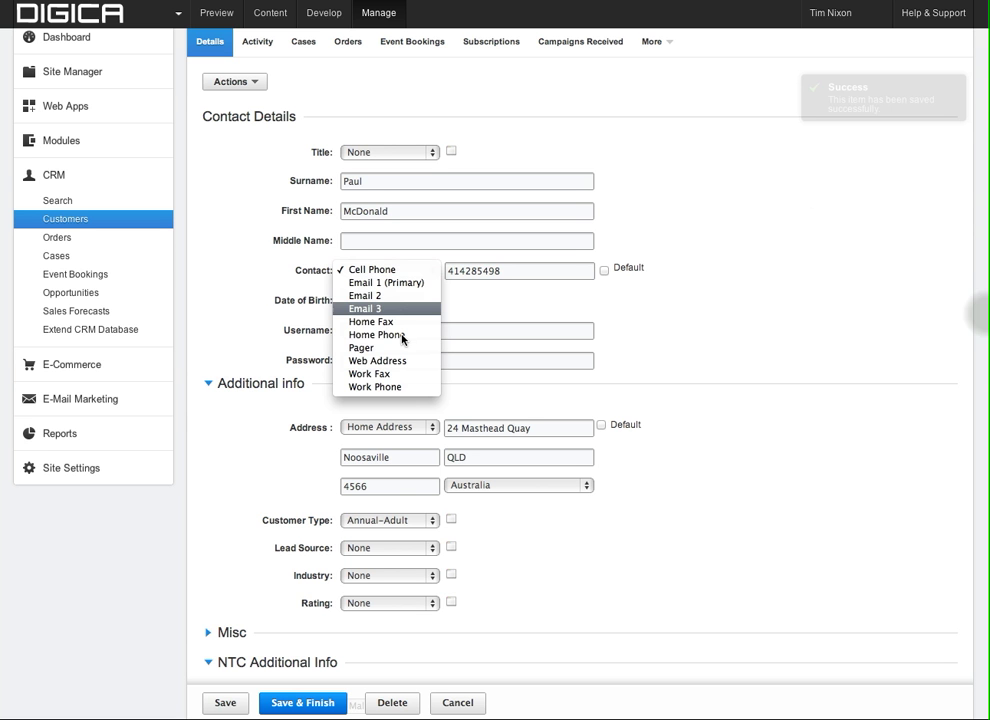
click(395, 335)
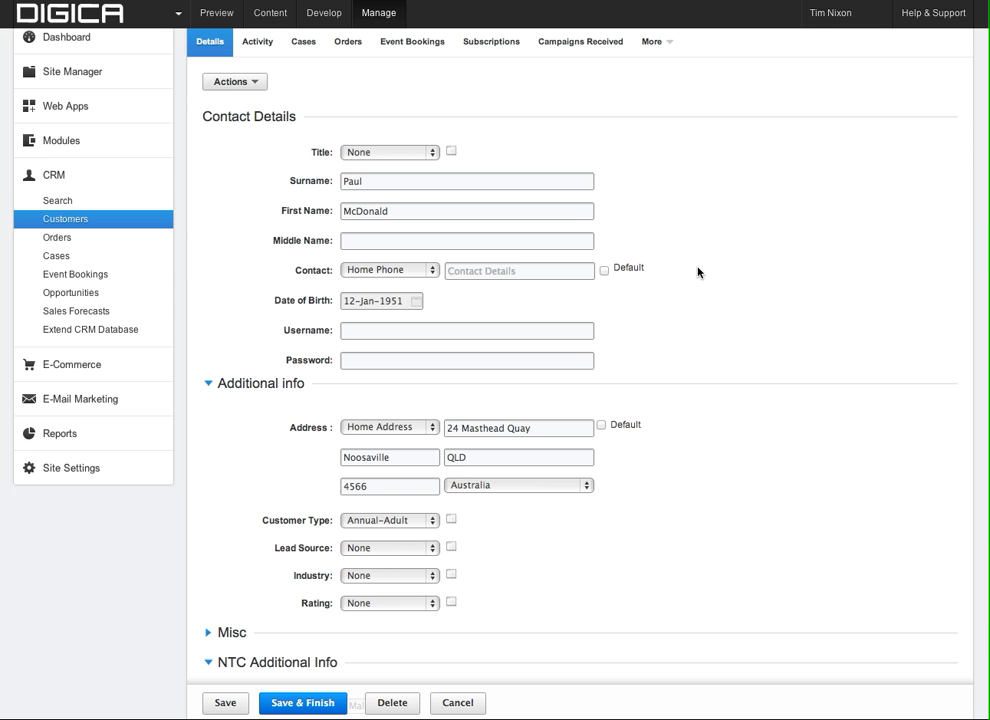
scroll(698, 272, down, 1)
scroll(698, 272, down, 2)
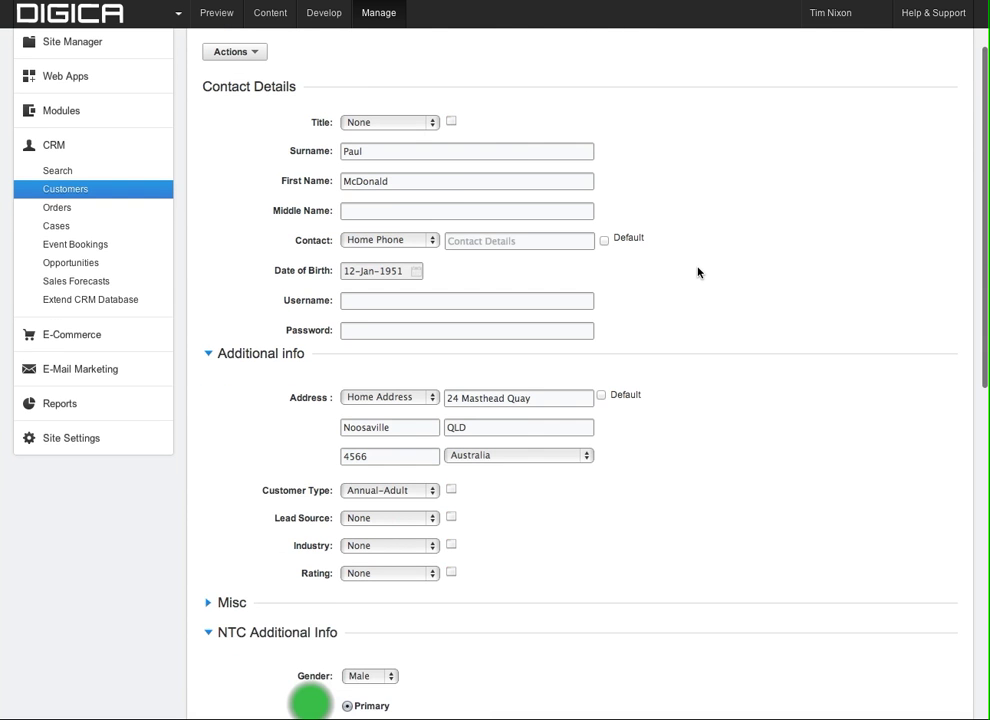
scroll(698, 272, down, 5)
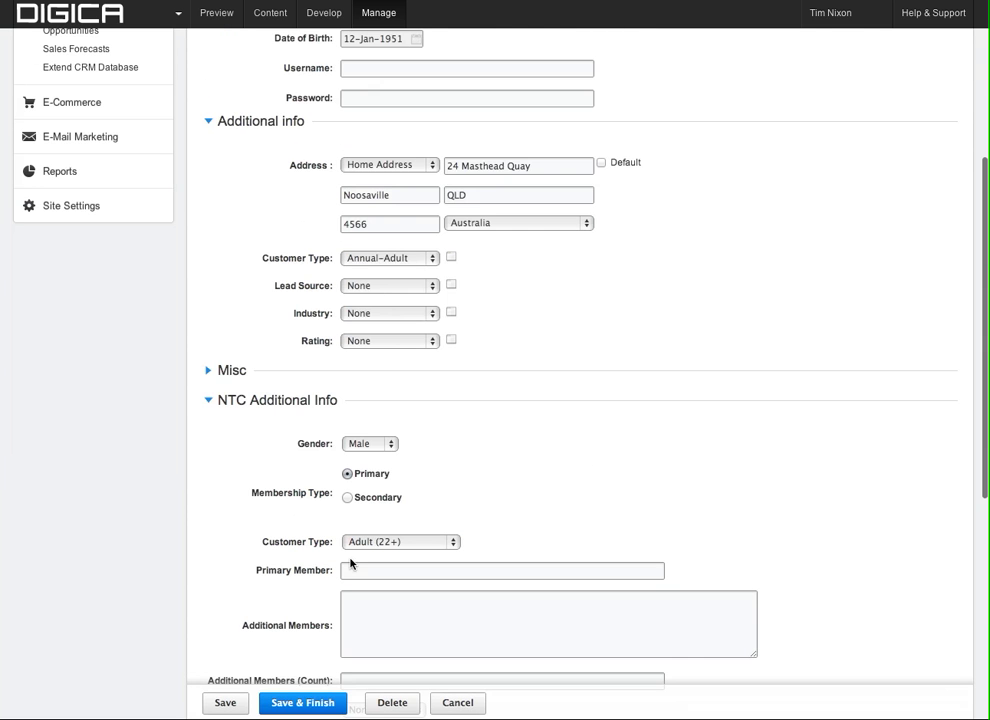
Save & Finish the contact, then review the read-only record's phone, birth date and address.
click(303, 703)
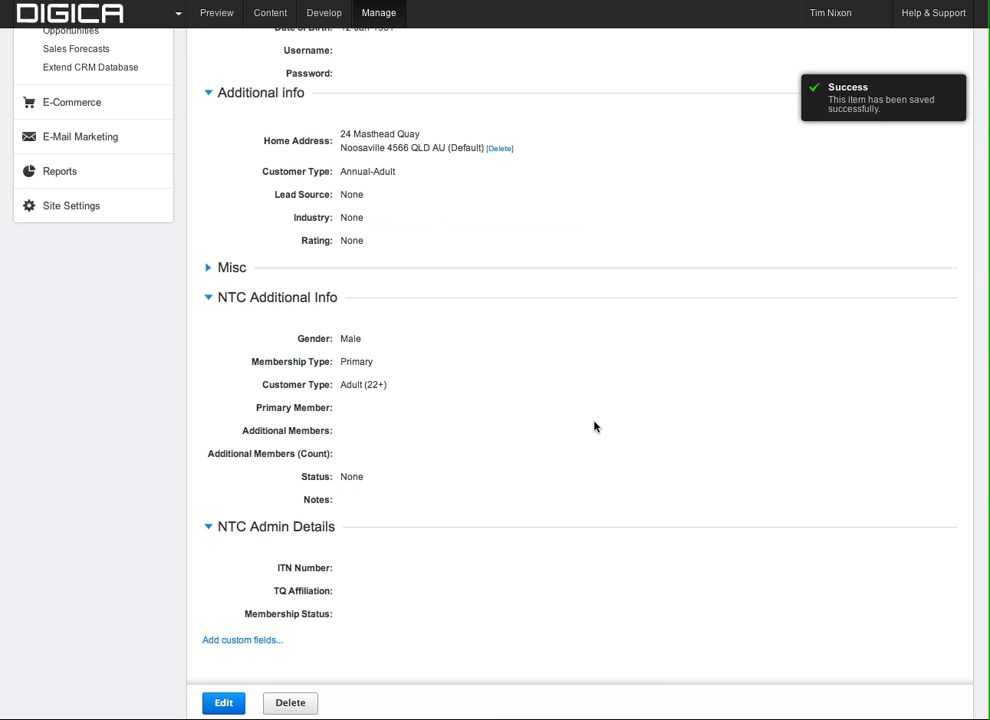
scroll(594, 427, up, 10)
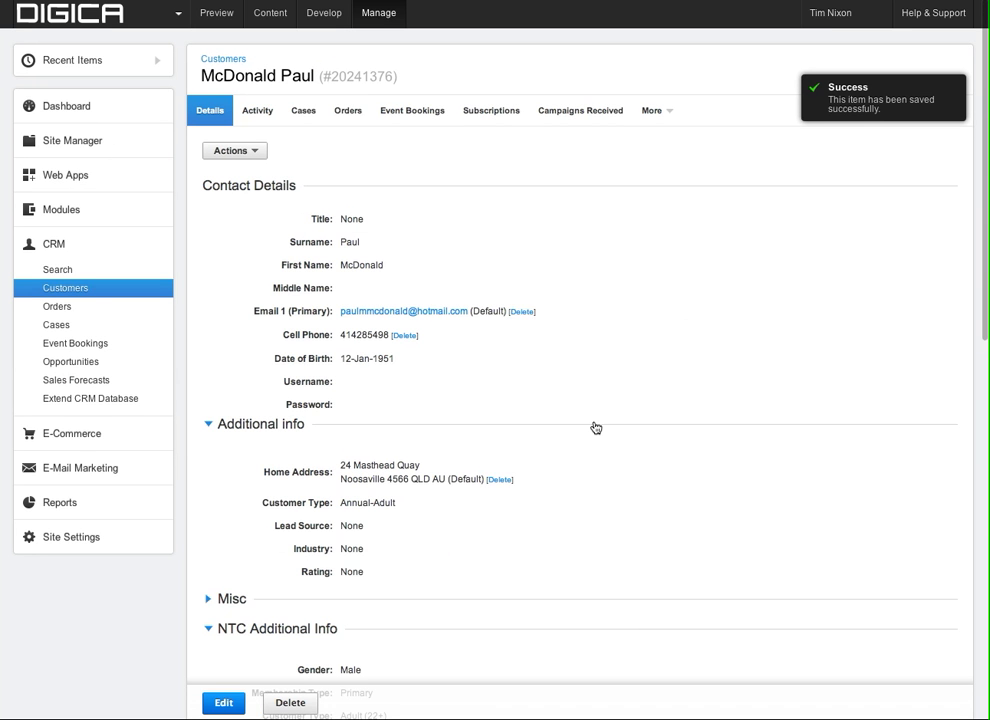
scroll(595, 427, down, 3)
scroll(594, 427, down, 2)
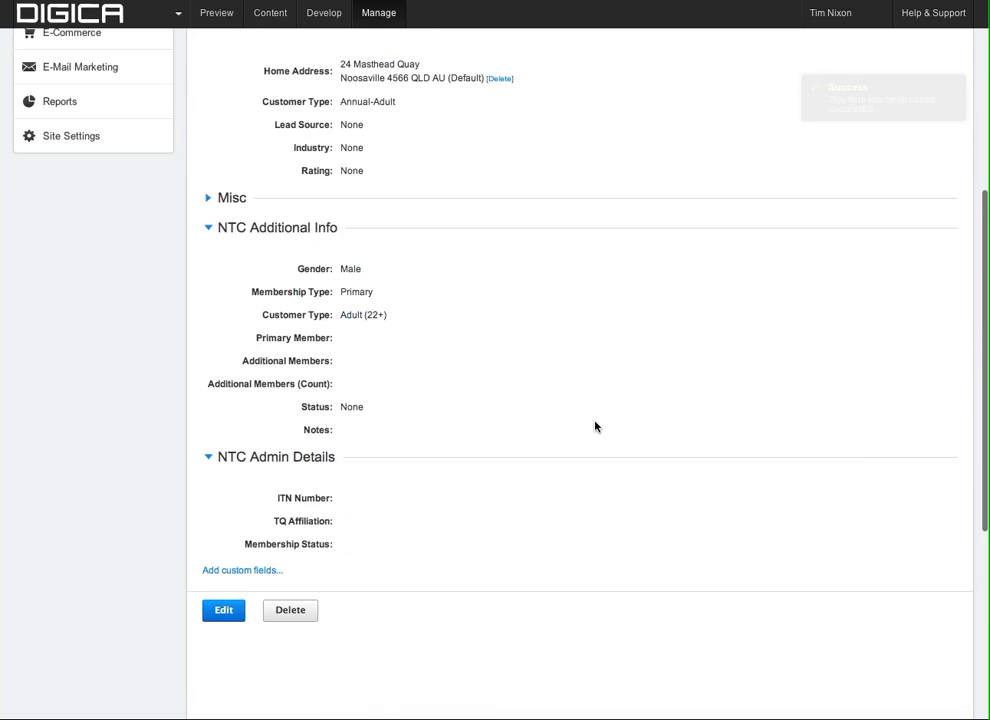
scroll(595, 427, up, 5)
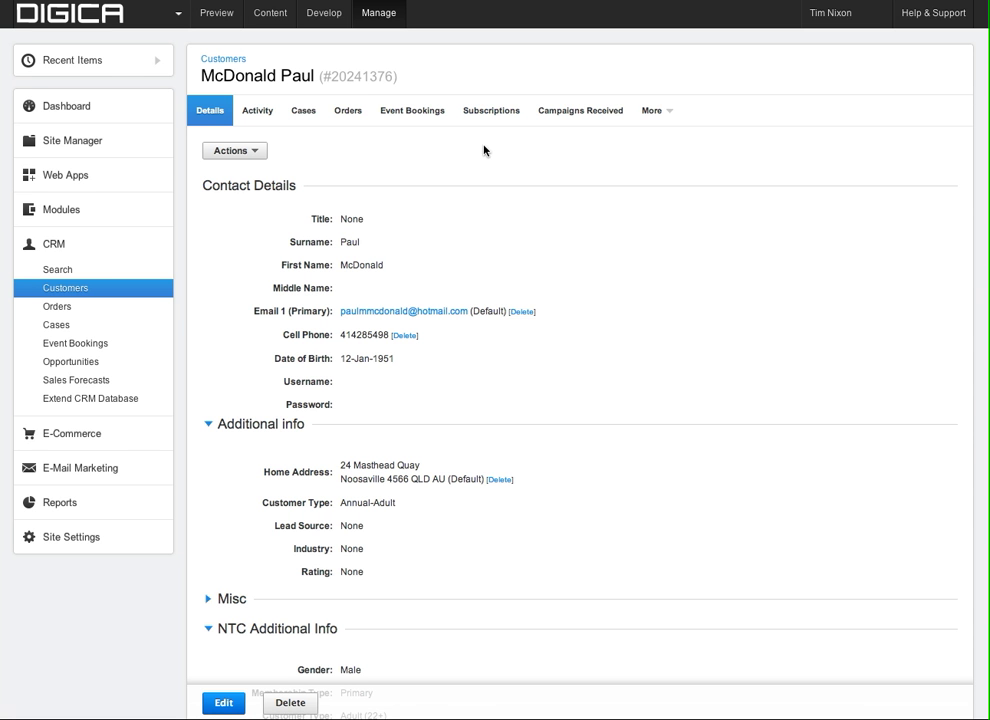
Move the first name out of the Surname field into the First Name field.
click(348, 114)
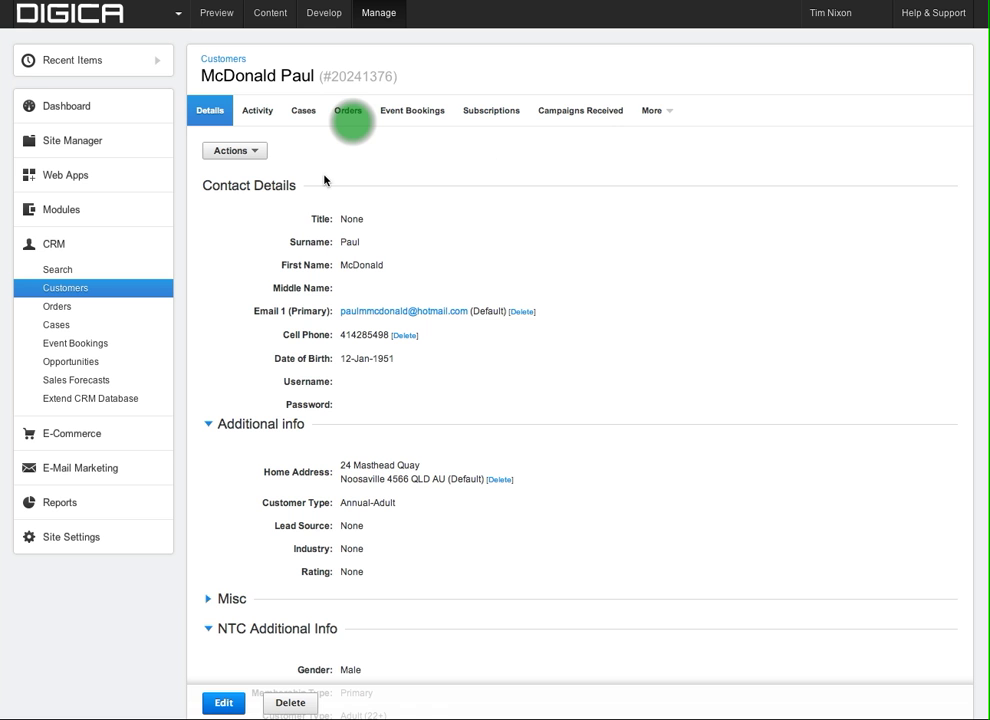
click(351, 119)
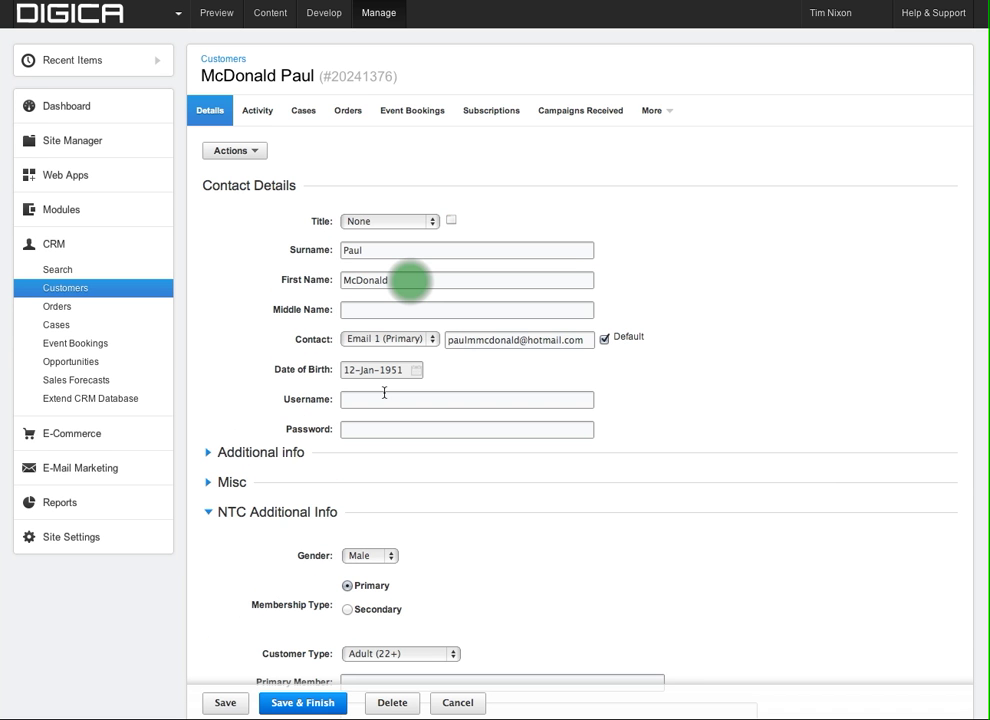
click(328, 249)
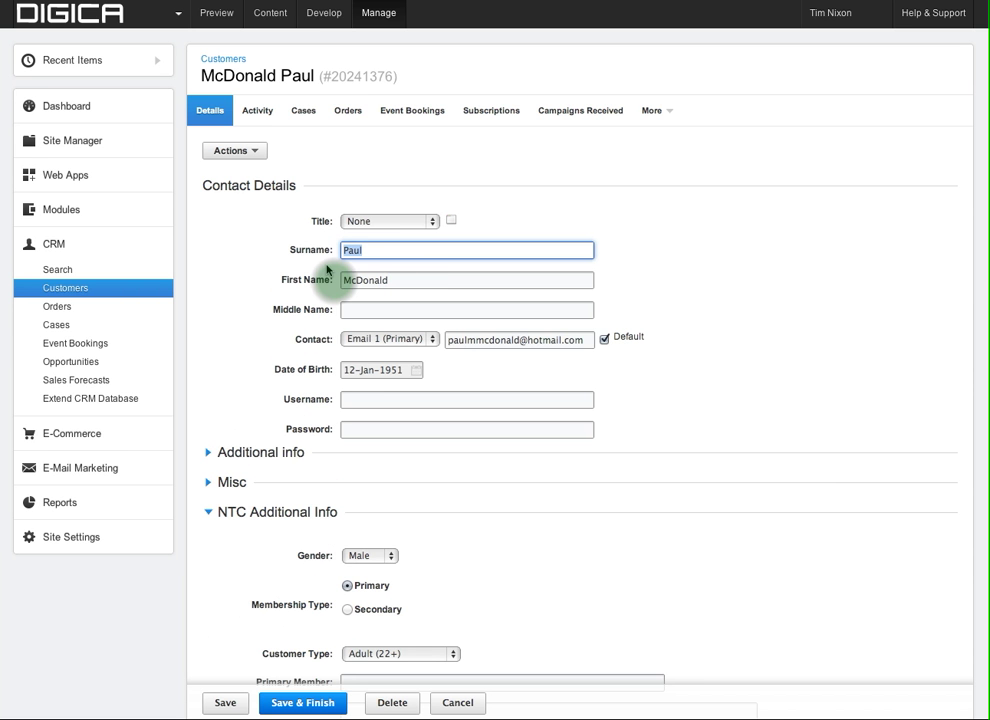
key(super+x)
click(333, 280)
key(super+v)
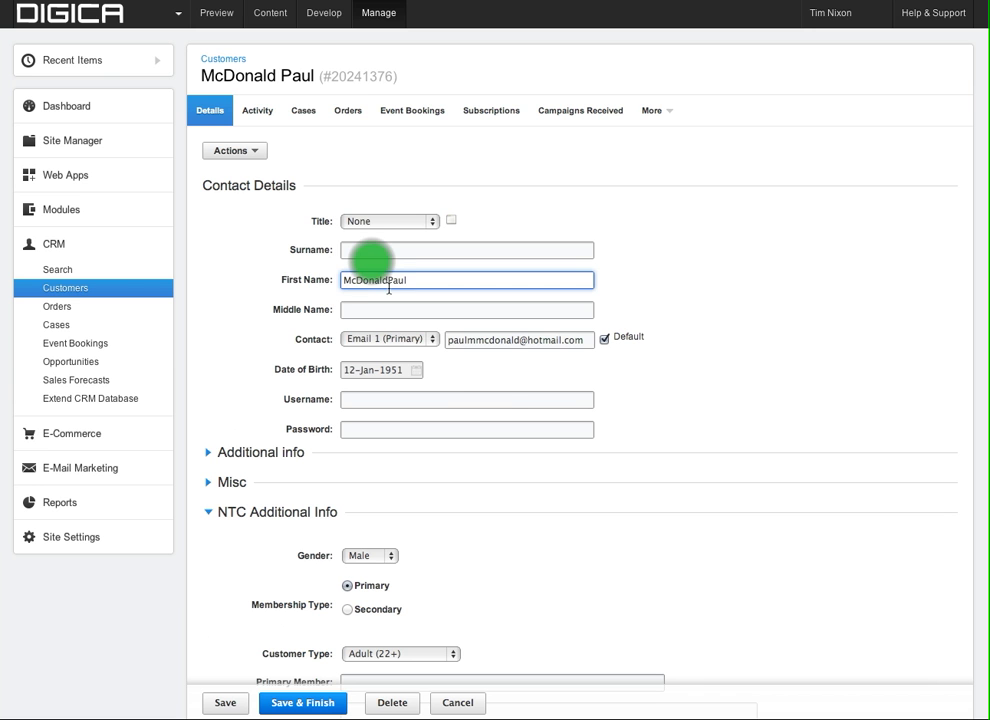
Move the surname back into the Surname field and save the contact details.
drag(389, 289, 334, 281)
key(super+x)
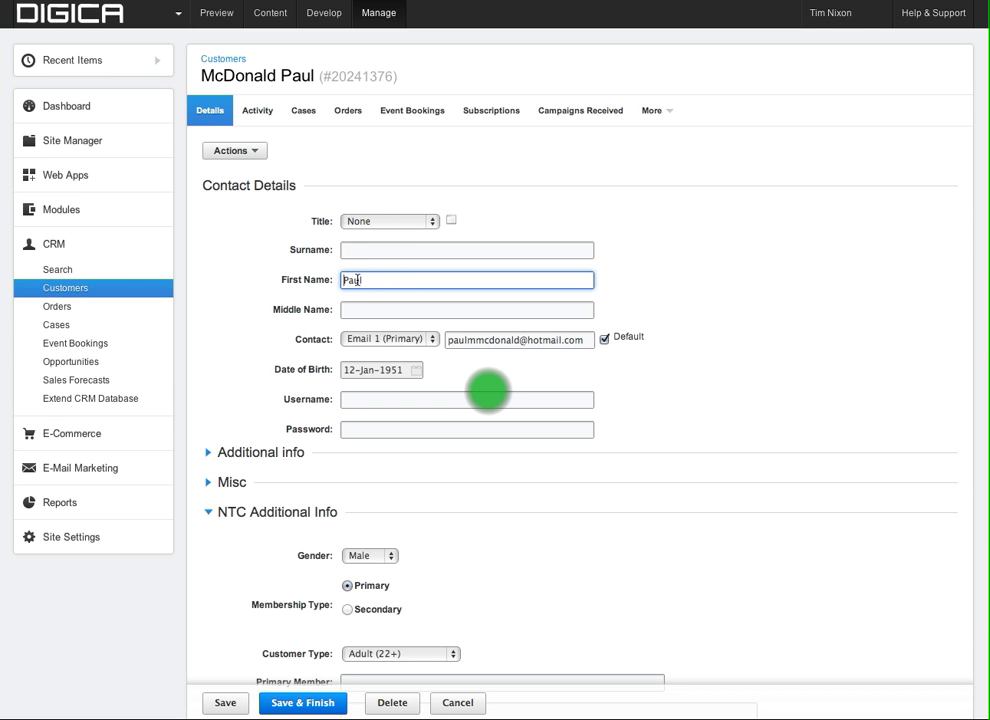
click(366, 251)
key(super+v)
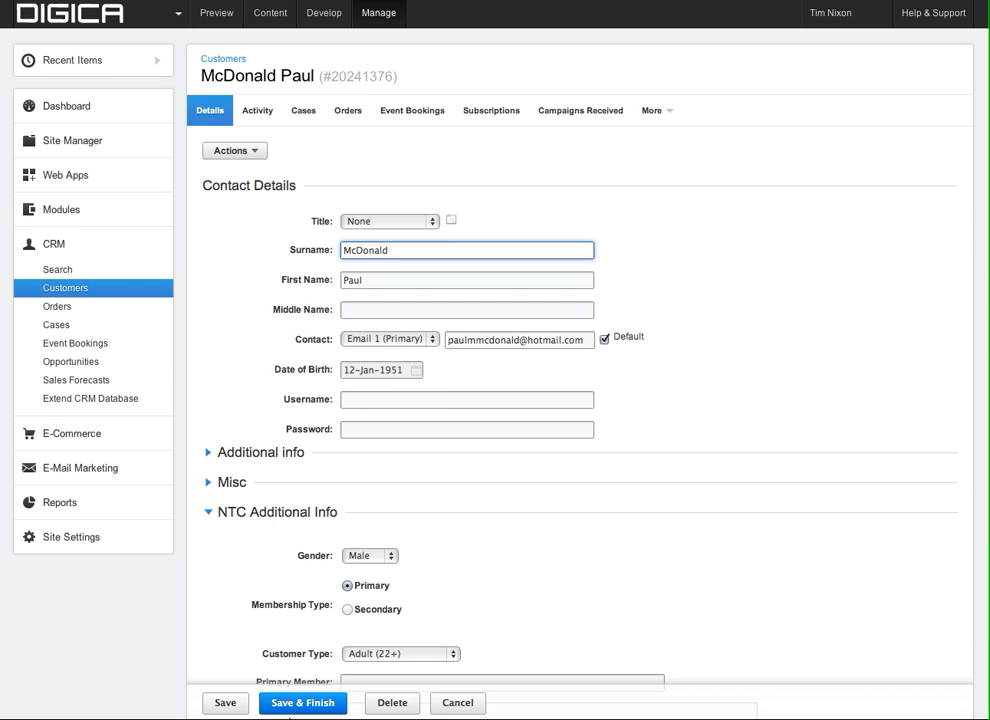
click(298, 703)
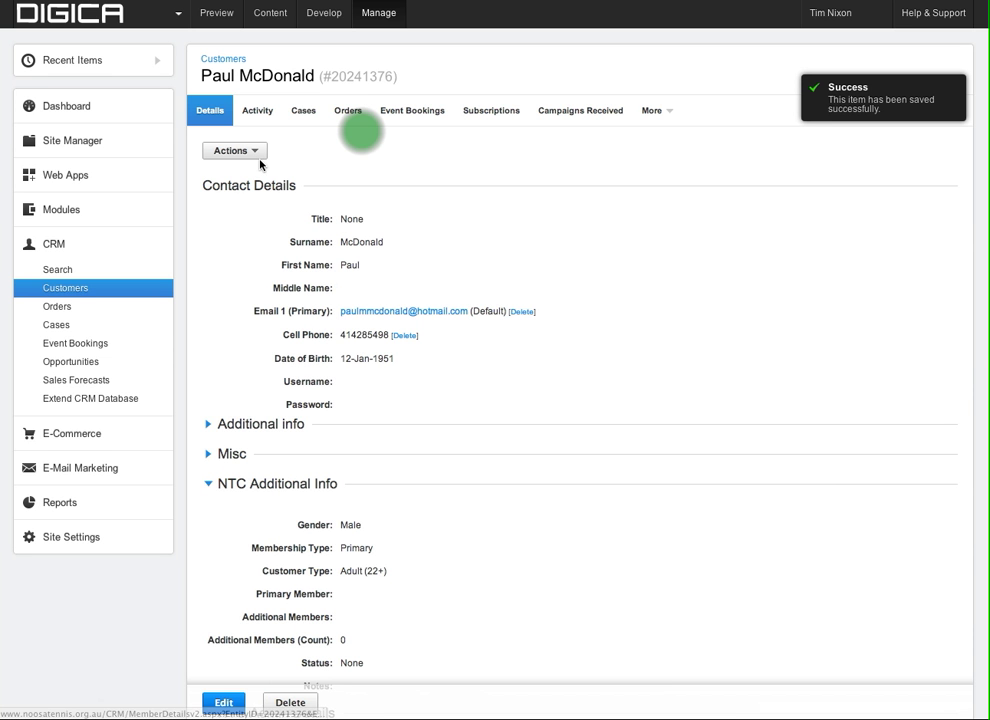
From the Orders tab, create an order named 'Annual Adult' set to Purchase – Payment Received.
click(349, 112)
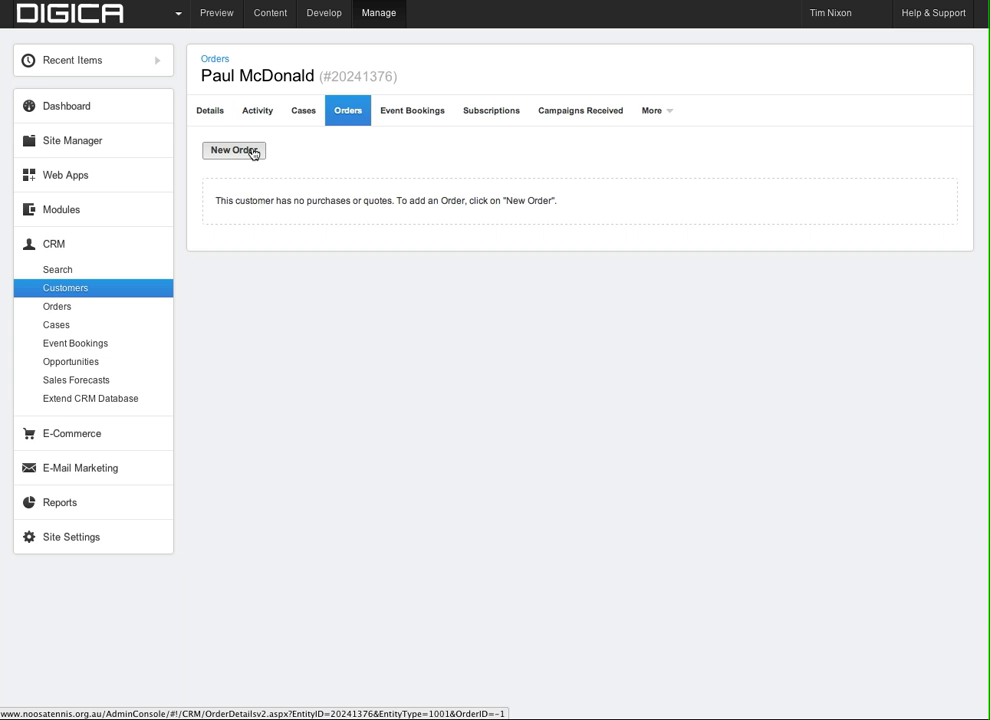
click(254, 153)
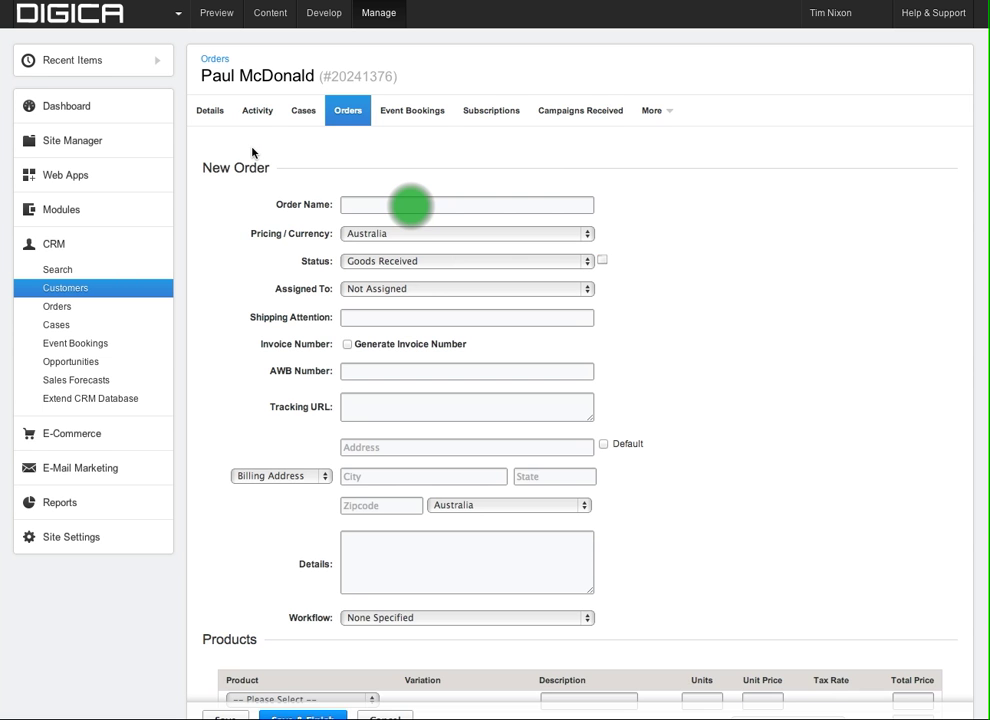
click(410, 206)
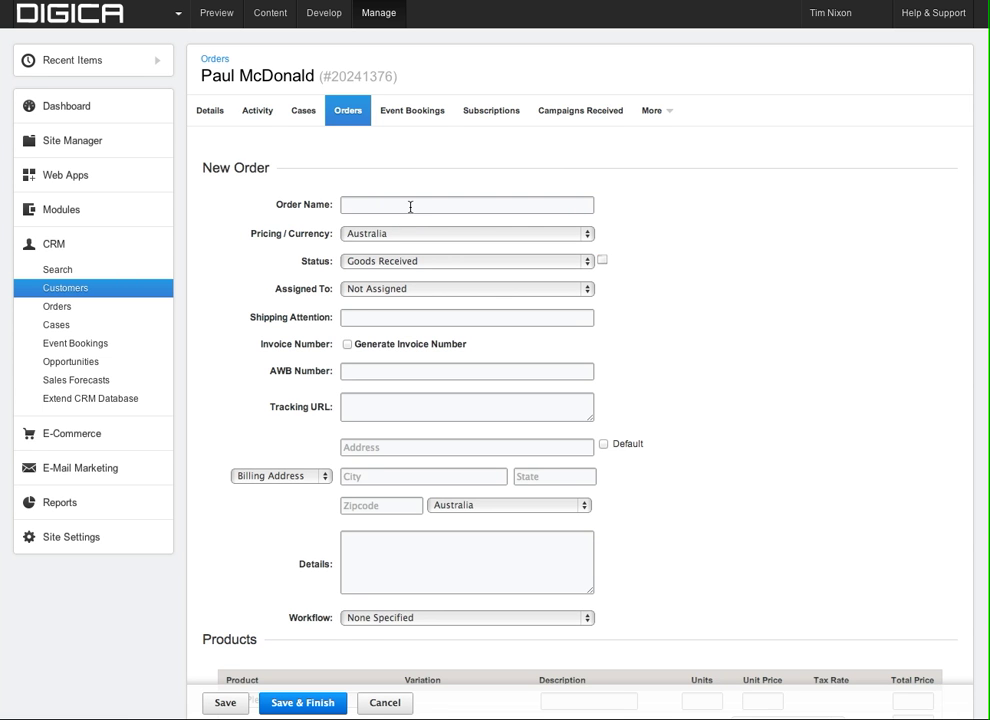
click(412, 205)
text(A)
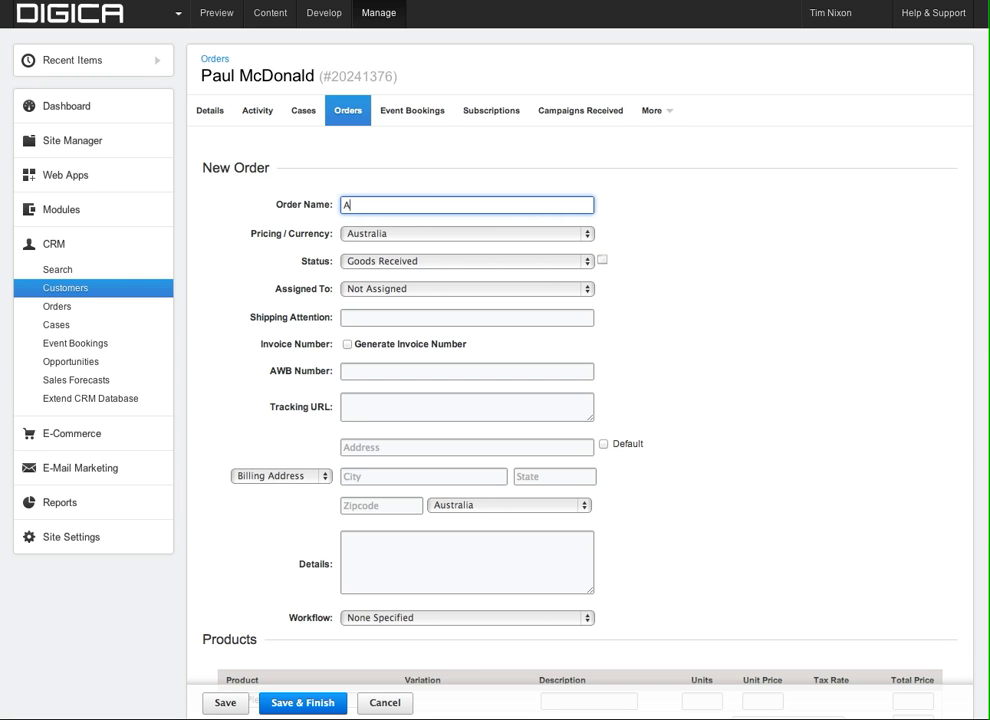
text(nnual Adult)
click(378, 262)
click(378, 262)
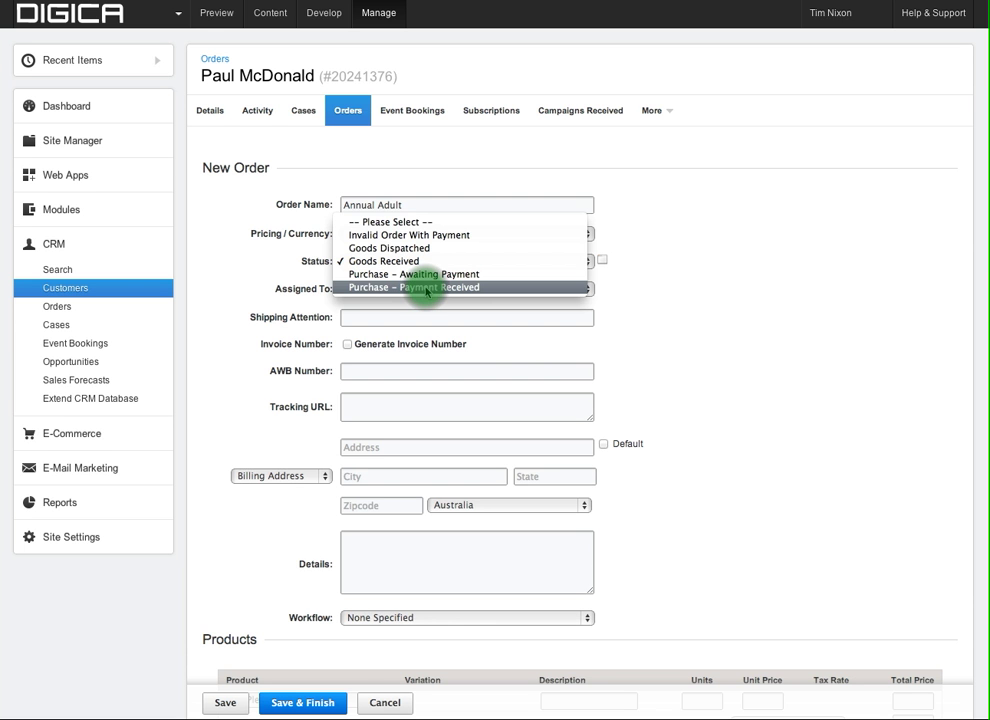
click(426, 288)
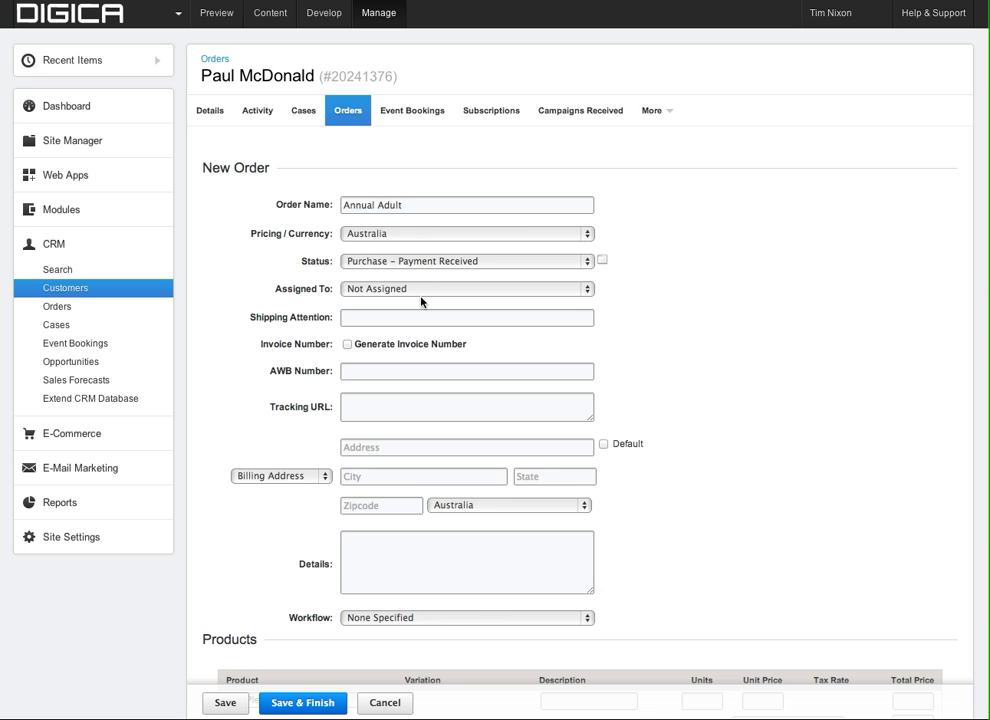
Turn on Generate Invoice Number and add an NTC Membership – 12 Months product line.
scroll(410, 315, down, 1)
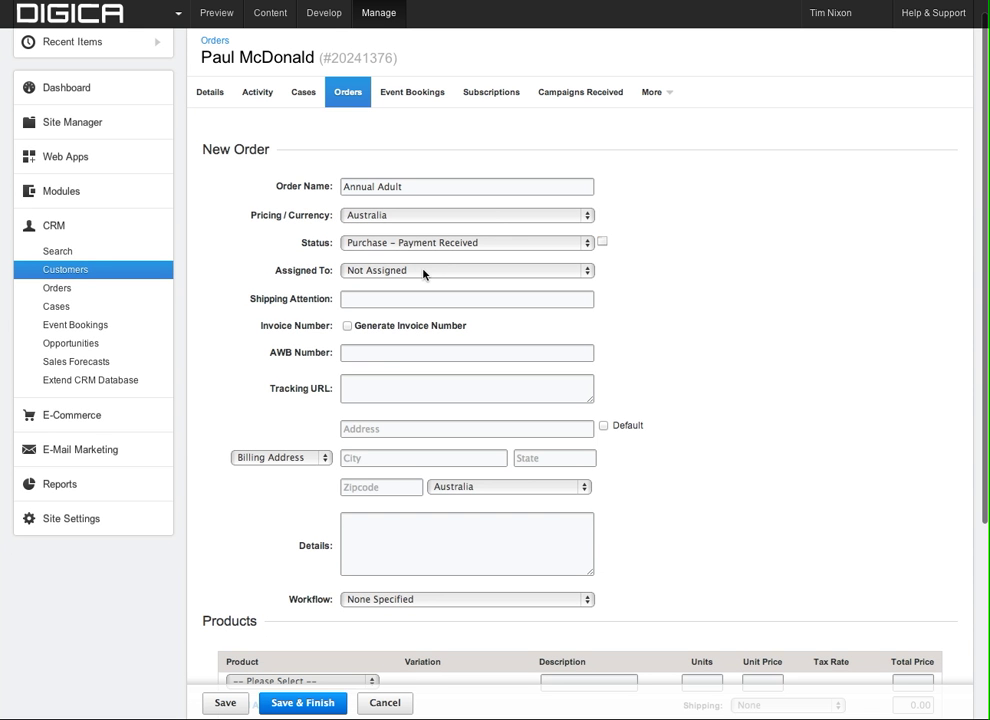
click(418, 302)
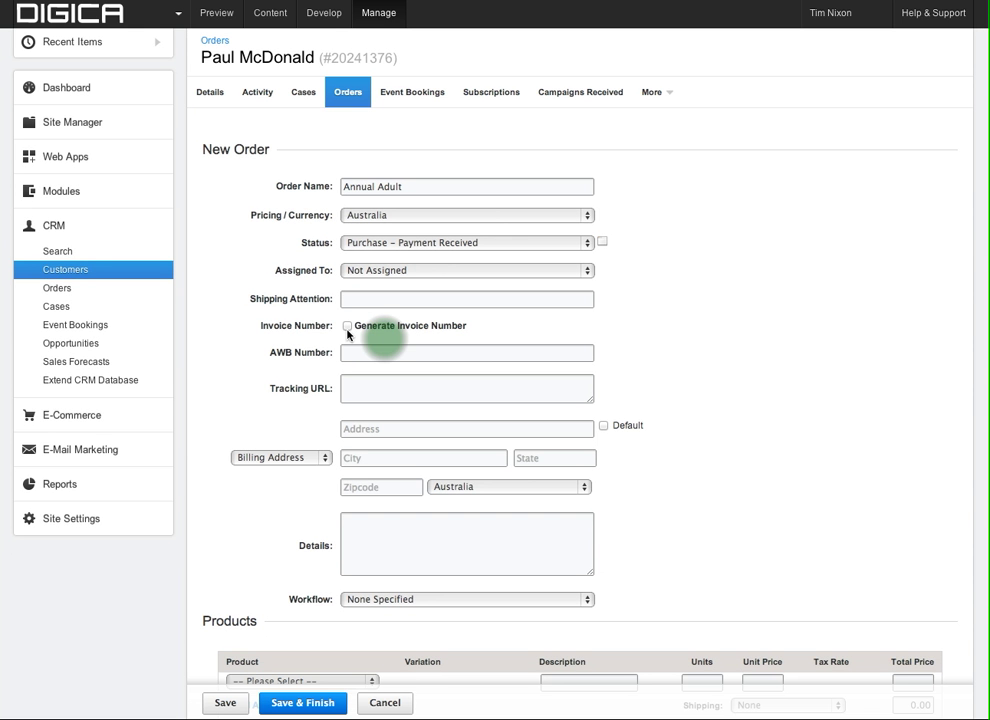
click(384, 328)
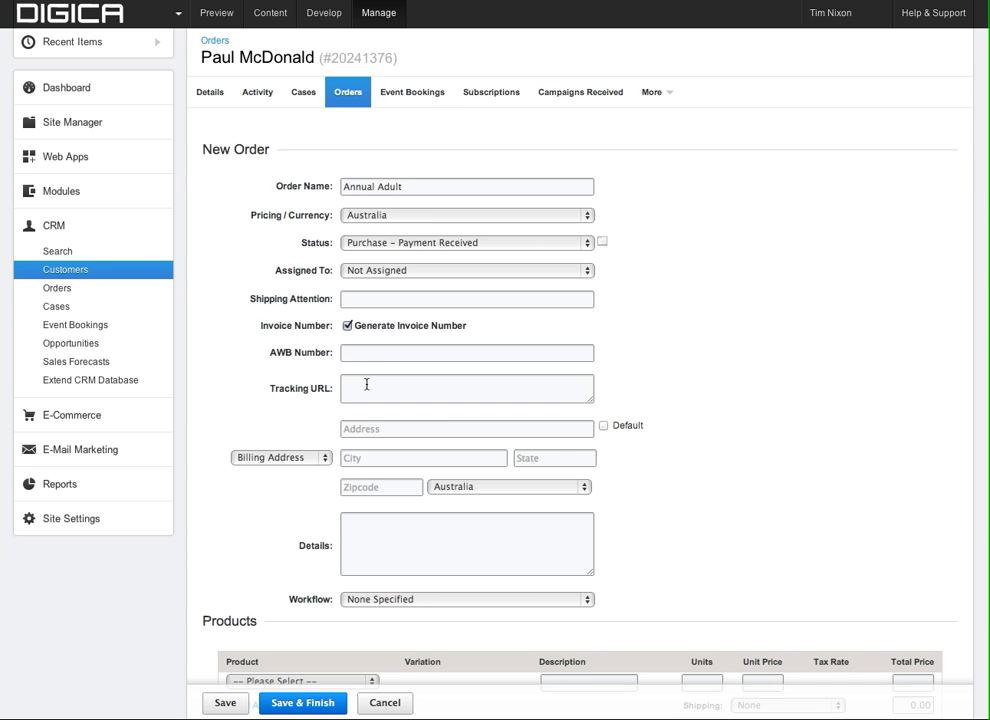
scroll(370, 384, down, 1)
scroll(390, 380, down, 3)
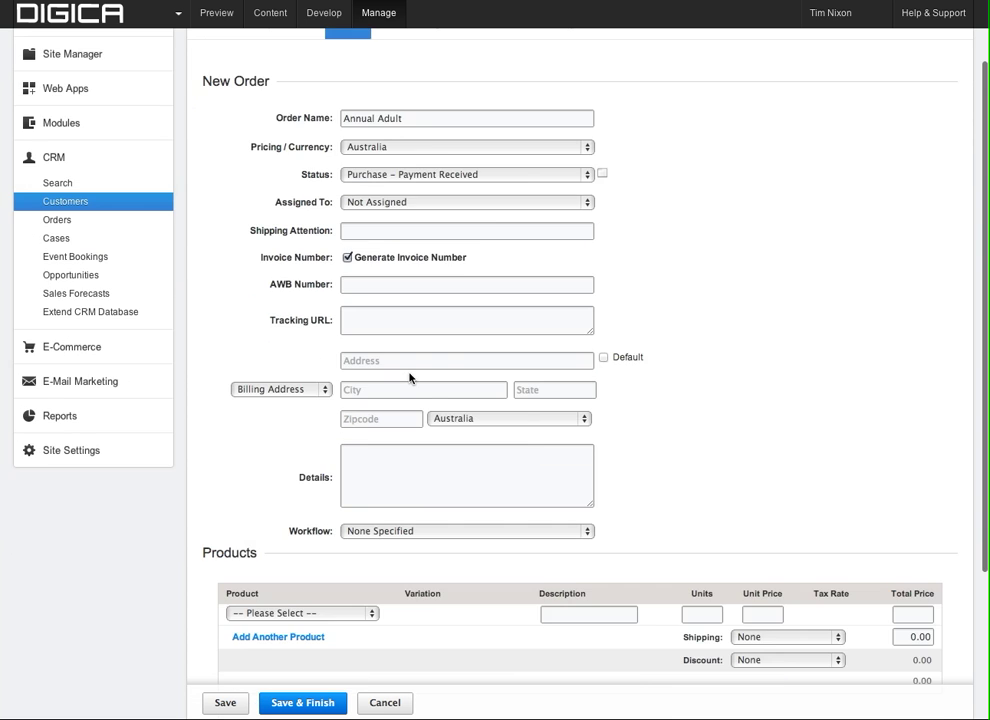
scroll(433, 501, down, 5)
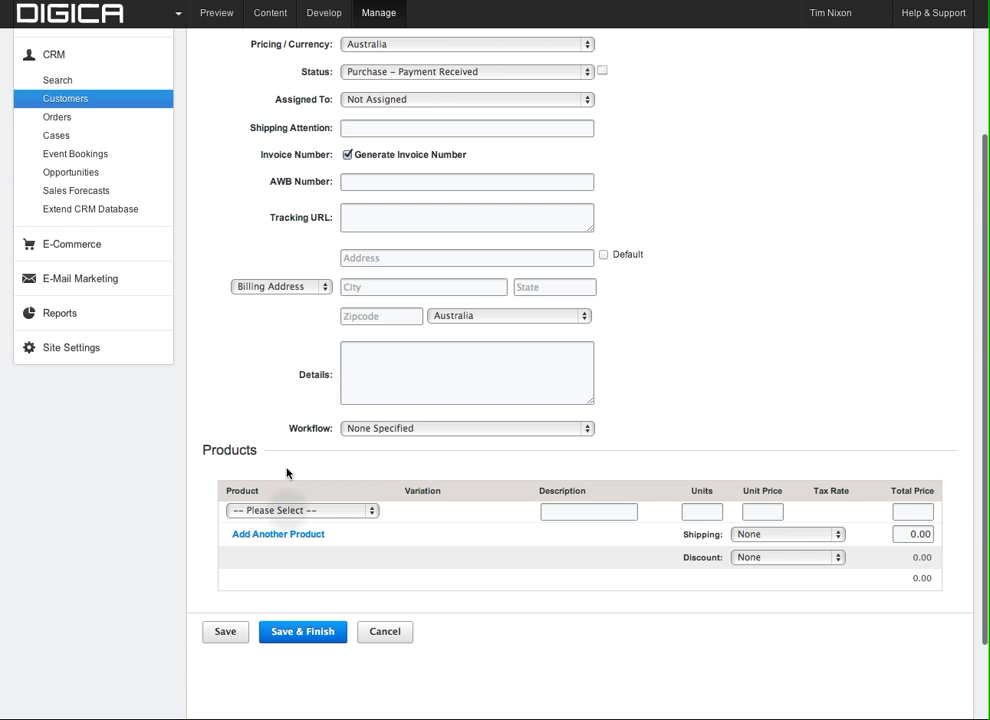
click(283, 513)
click(288, 514)
click(288, 512)
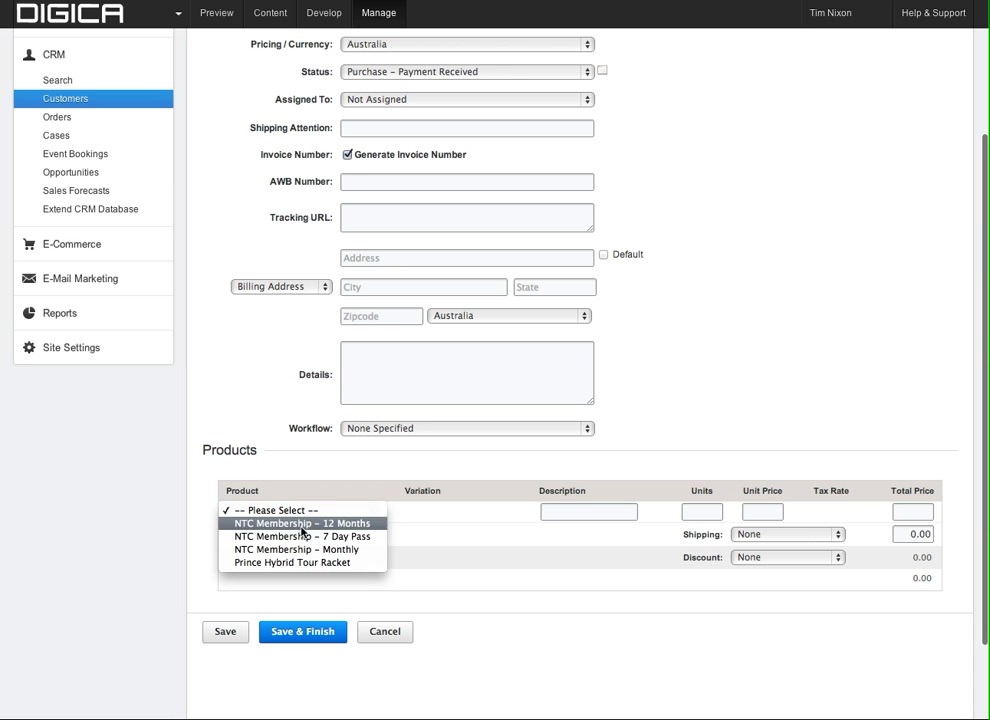
click(302, 525)
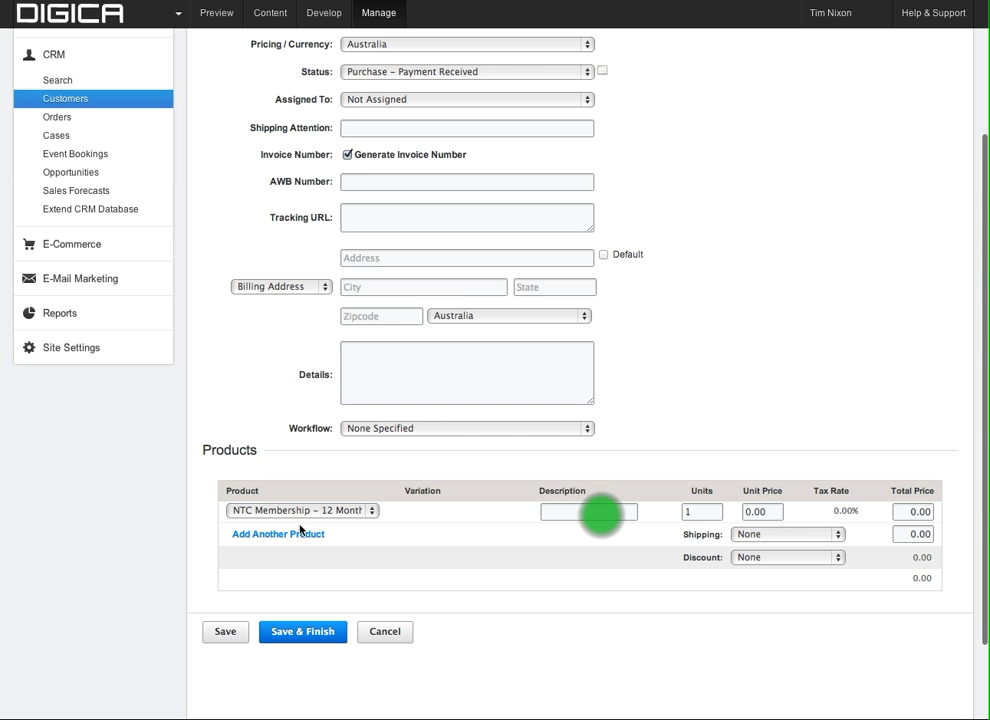
Describe the item as 'Annual Adult (22+)' with a unit price of 300.
click(601, 513)
click(601, 513)
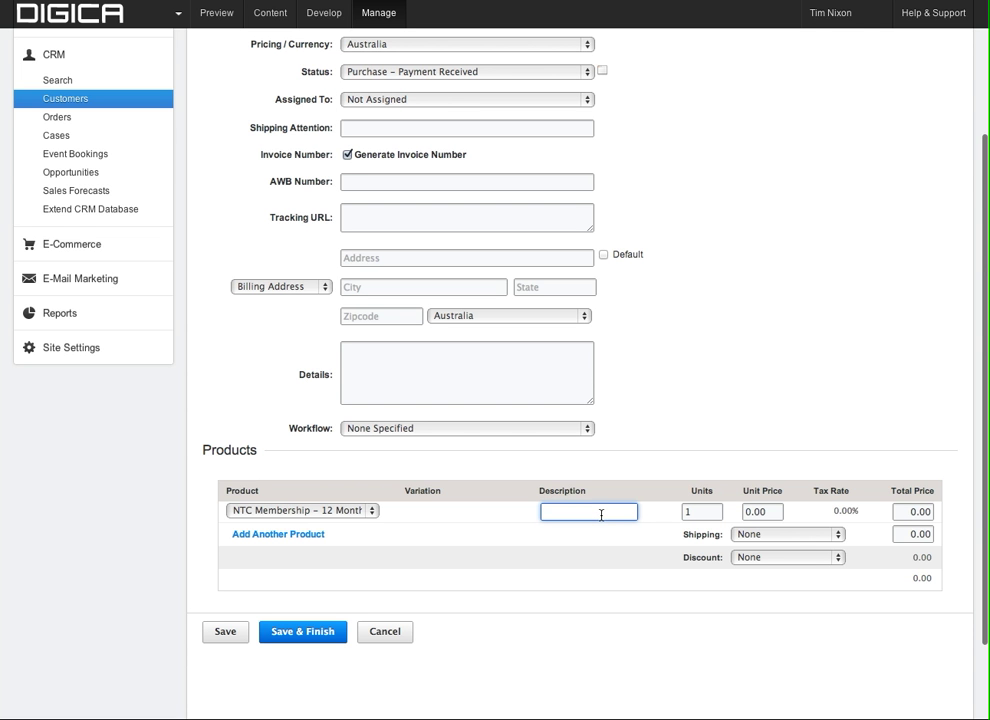
text(Annual Adul)
drag(606, 514, 535, 512)
key(Right)
key(BackSpace)
key(BackSpace)
text(ult (22+))
key(Tab)
key(Tab)
text(30)
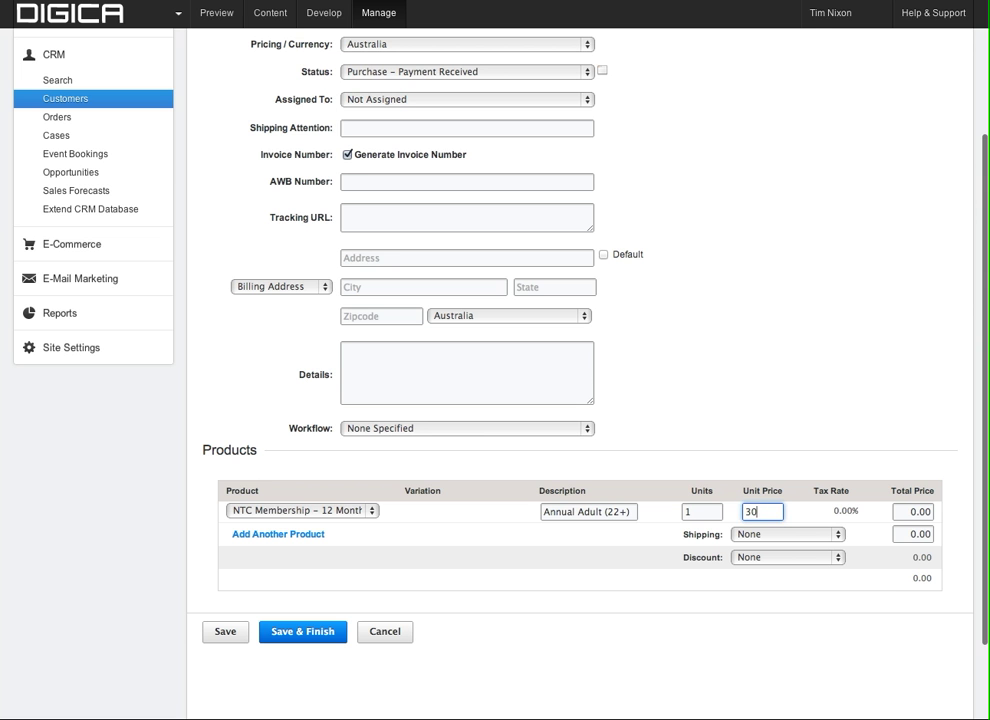
text(0)
key(Tab)
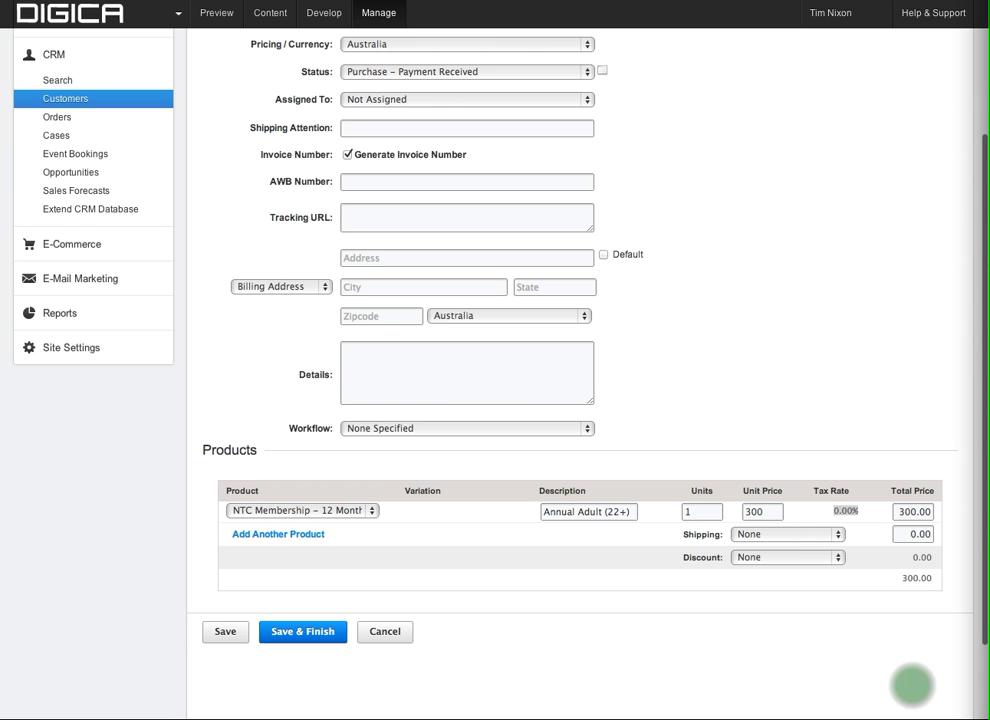
click(778, 557)
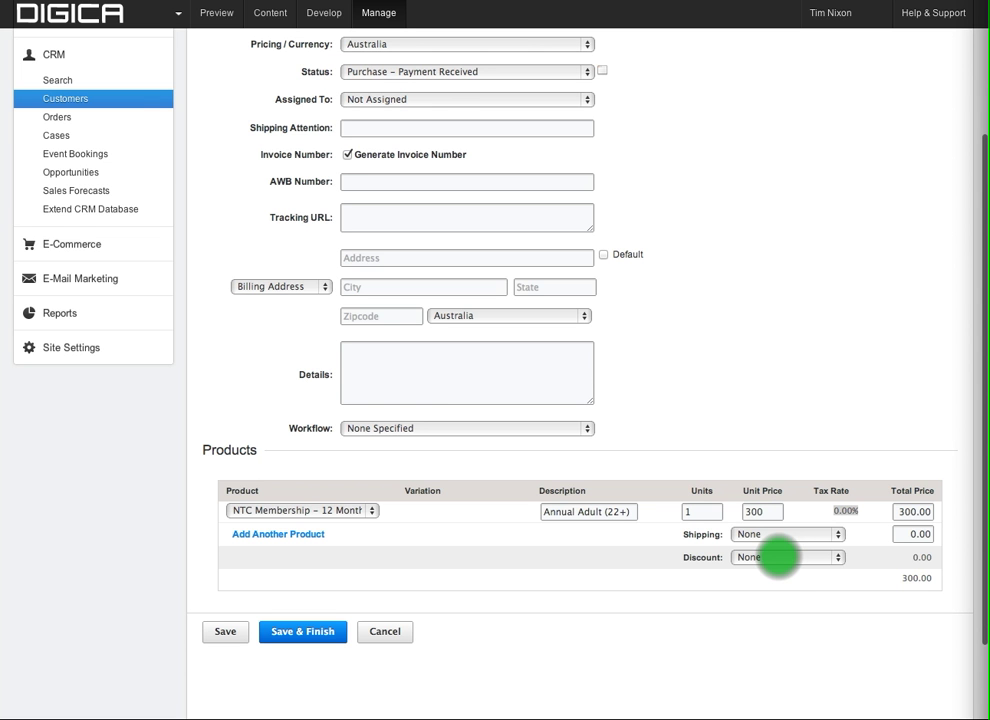
click(779, 558)
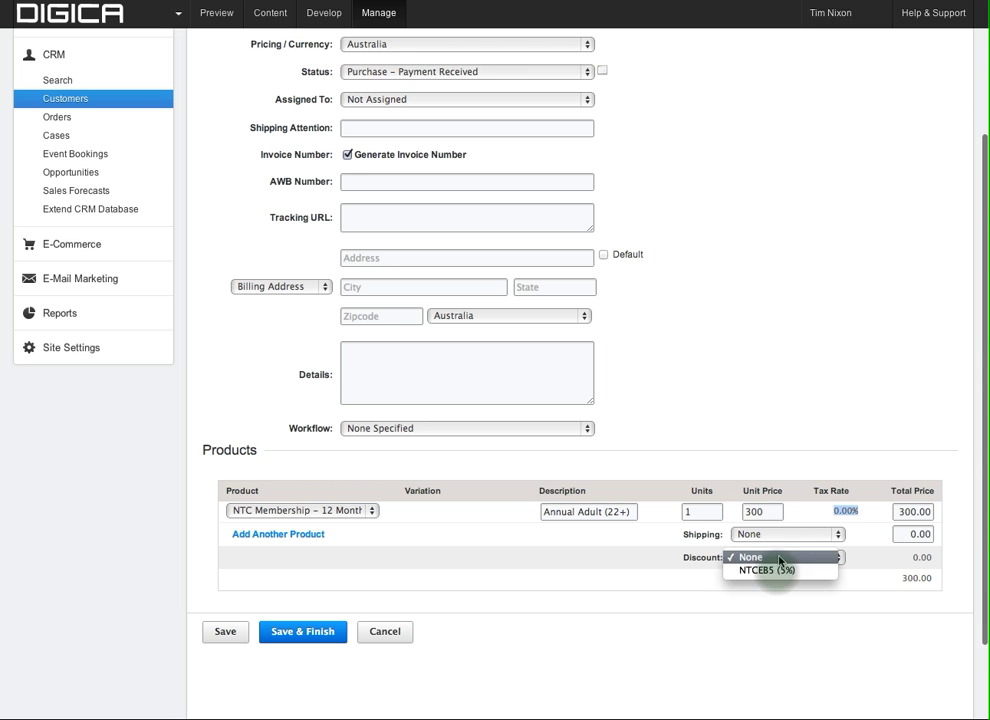
click(773, 574)
click(777, 572)
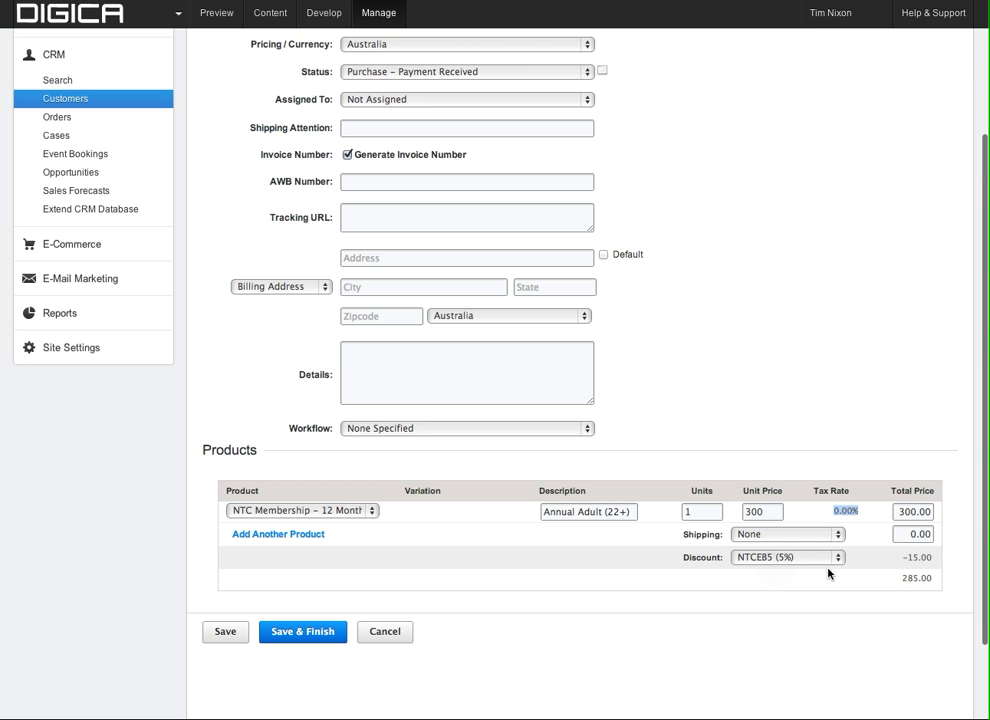
click(776, 556)
click(775, 544)
Recheck the Purchase – Payment Received status and NTC Membership – 12 Months product on the order.
scroll(324, 687, up, 5)
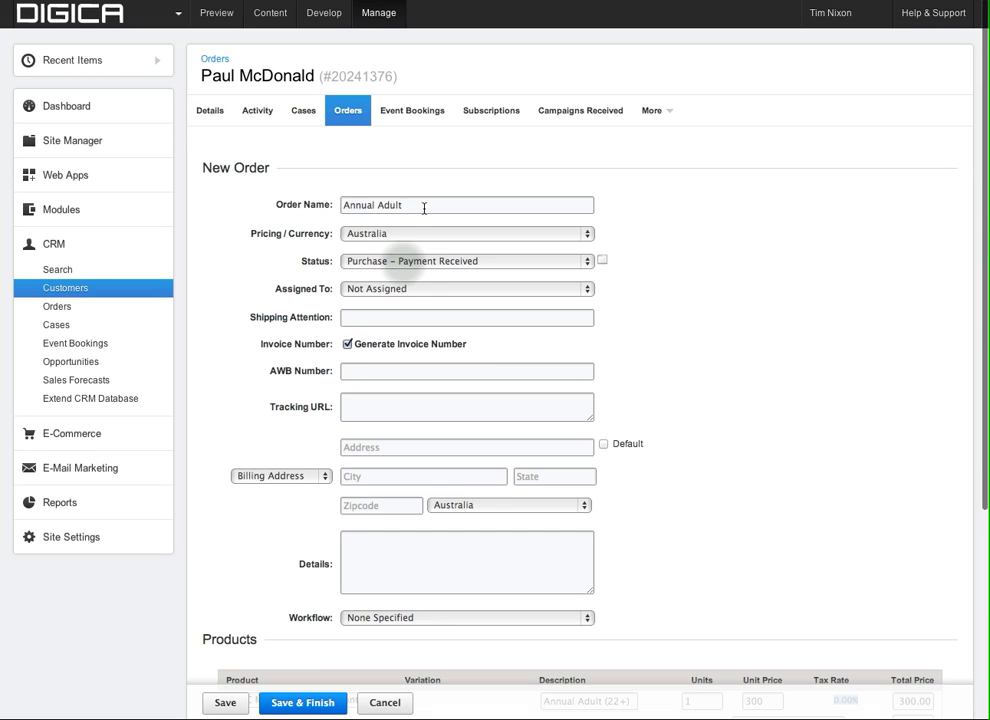
click(400, 268)
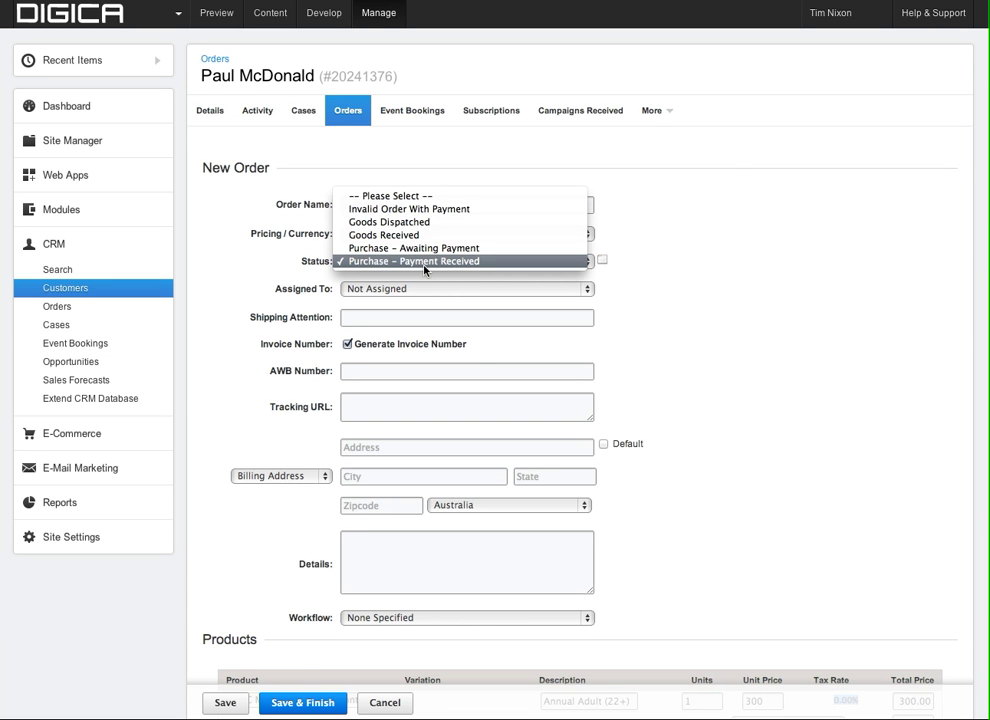
click(425, 263)
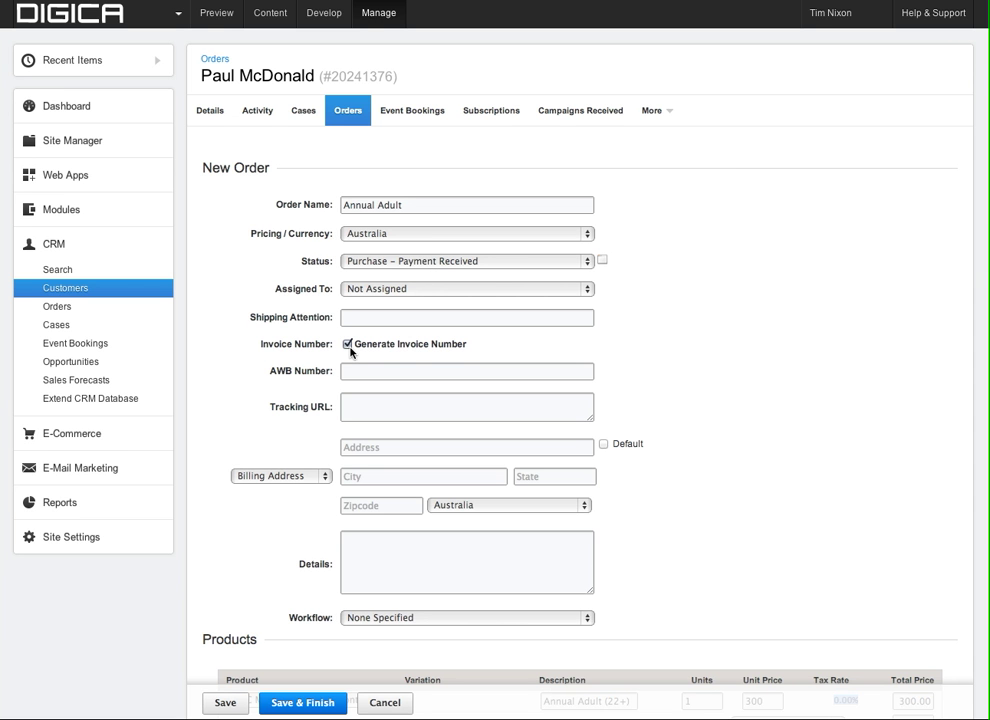
scroll(384, 421, down, 2)
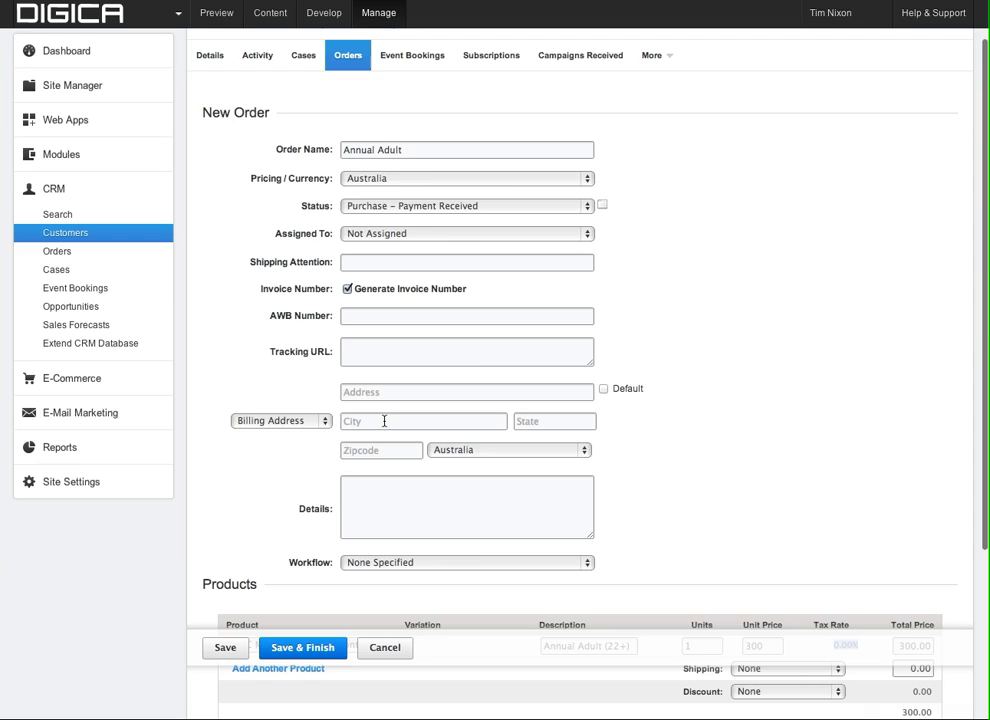
scroll(384, 421, down, 1)
scroll(385, 440, down, 5)
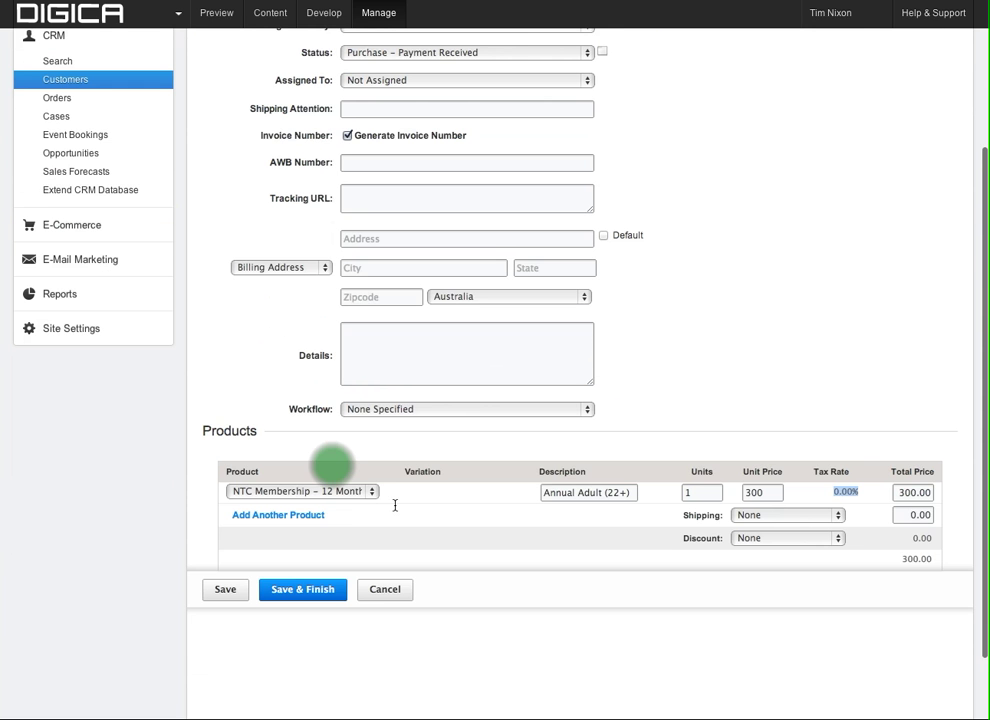
scroll(395, 506, down, 1)
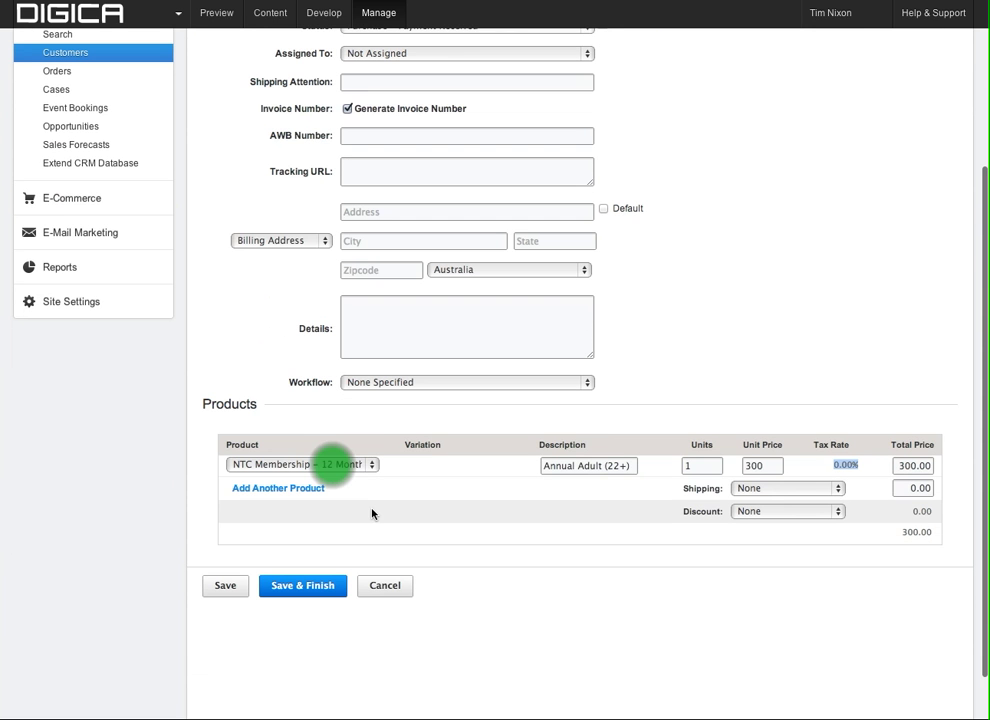
click(324, 466)
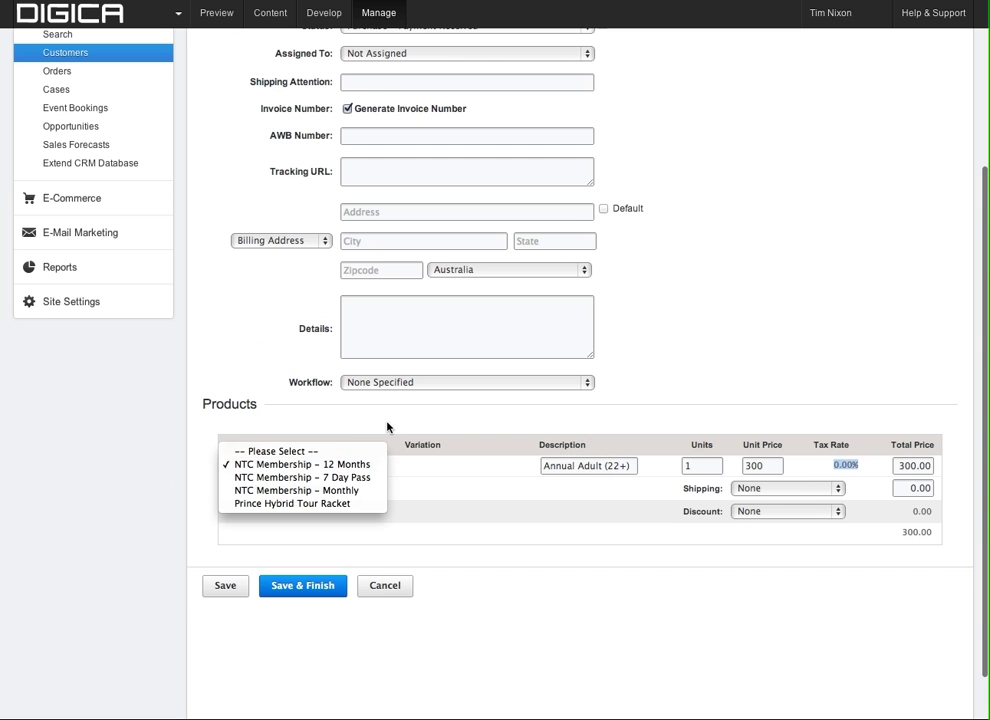
click(591, 465)
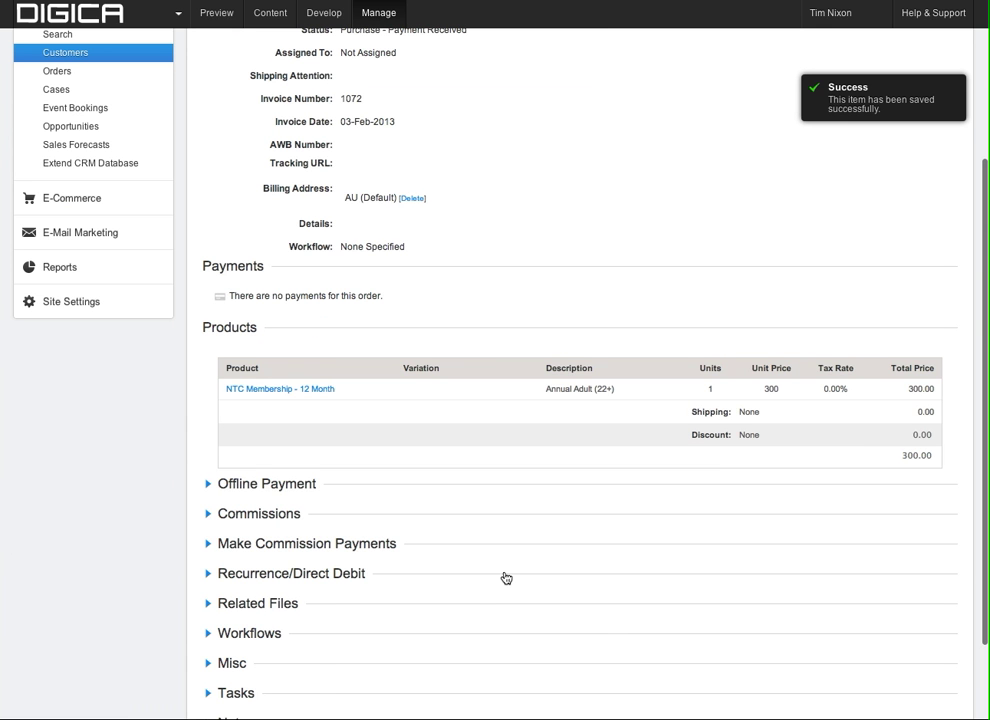
Scroll down the saved order and expand the Offline Payment section.
scroll(513, 515, up, 2)
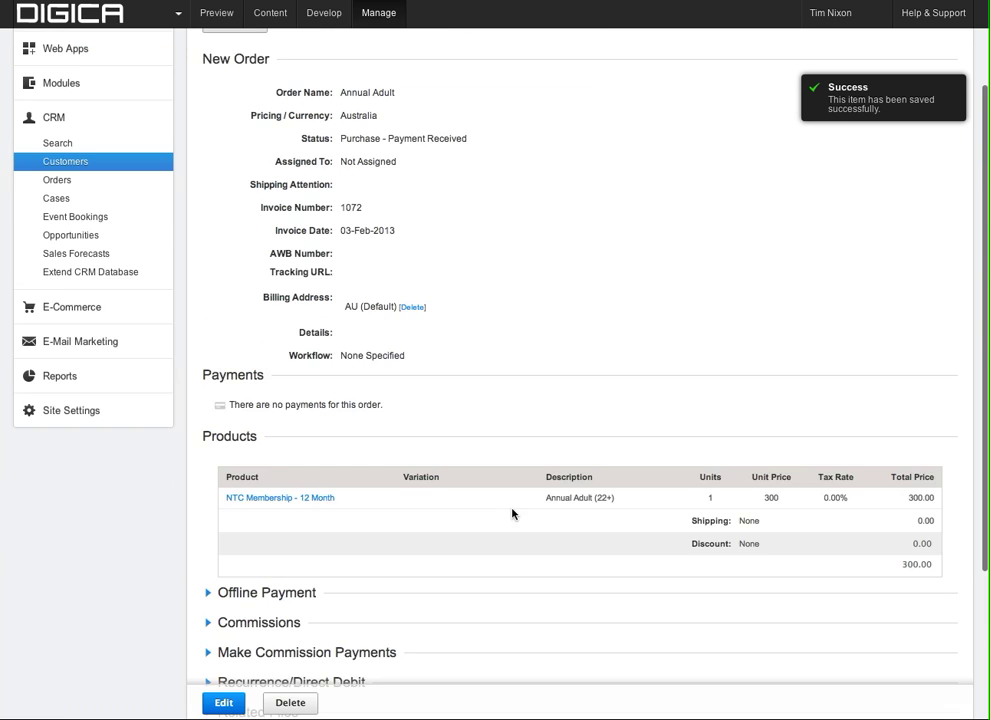
scroll(512, 514, down, 1)
scroll(512, 514, down, 1)
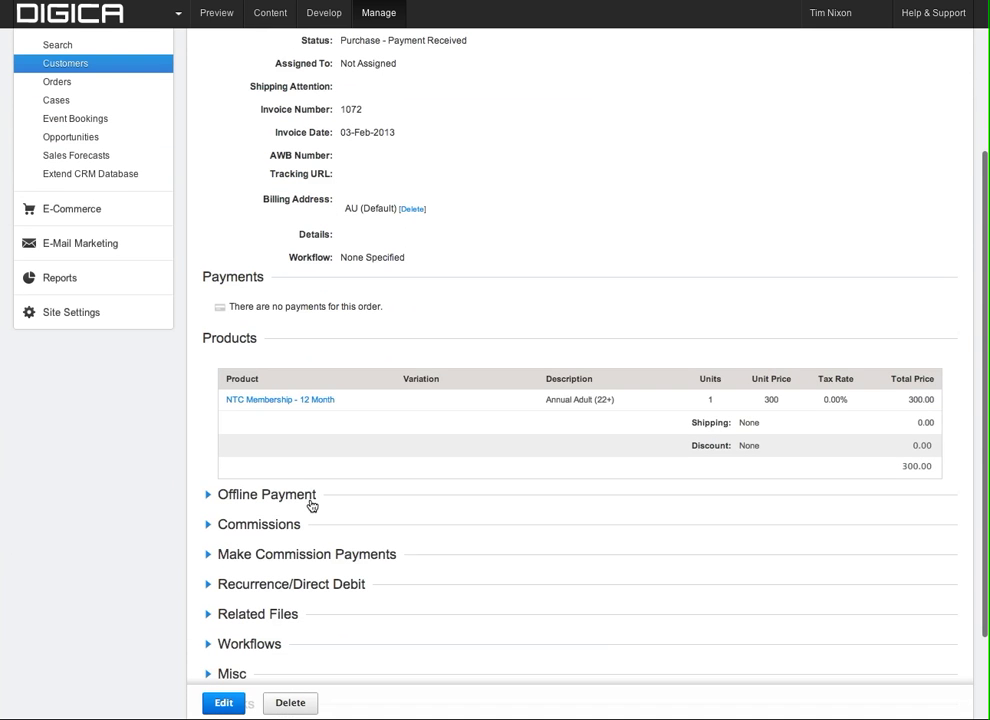
click(316, 500)
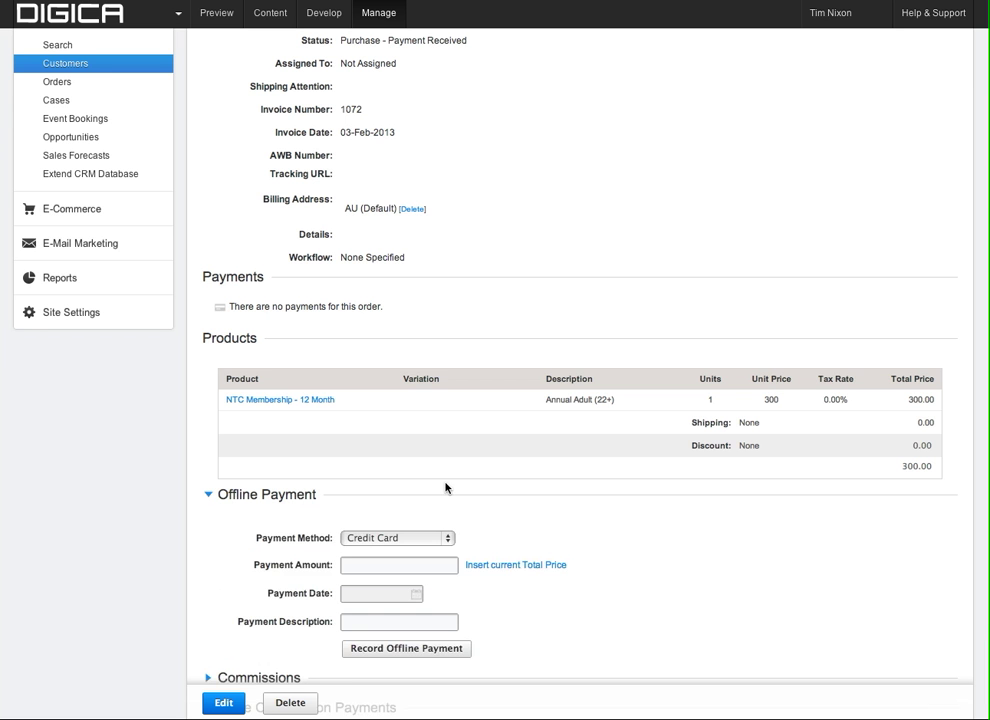
Keep Credit Card as the payment method and fill in the $300.00 order total.
scroll(477, 523, down, 1)
scroll(477, 523, down, 2)
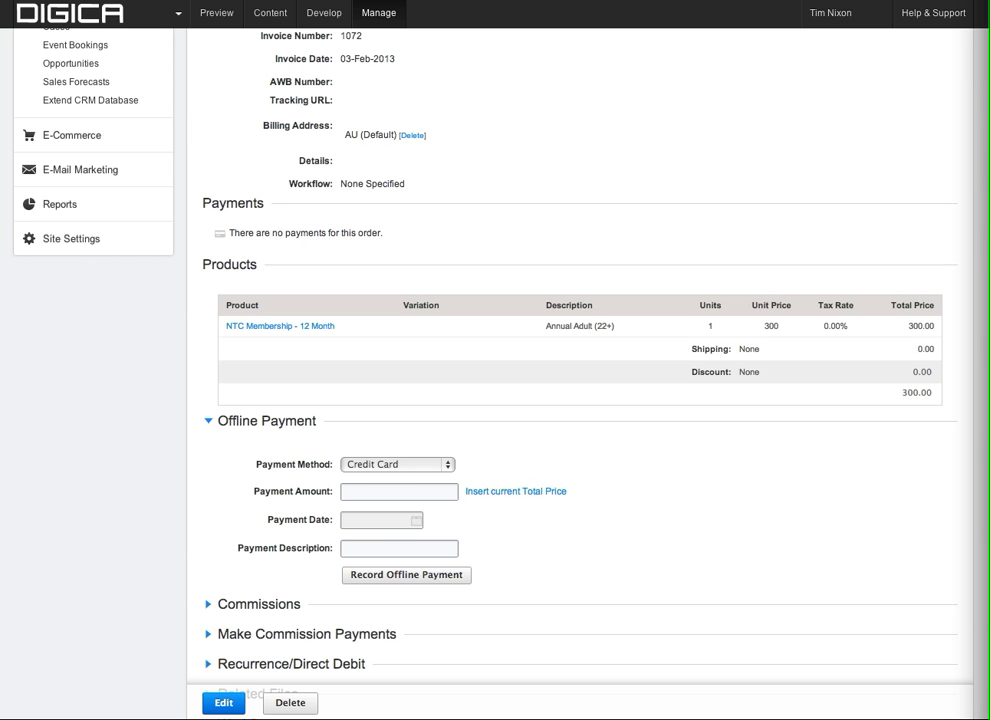
click(395, 500)
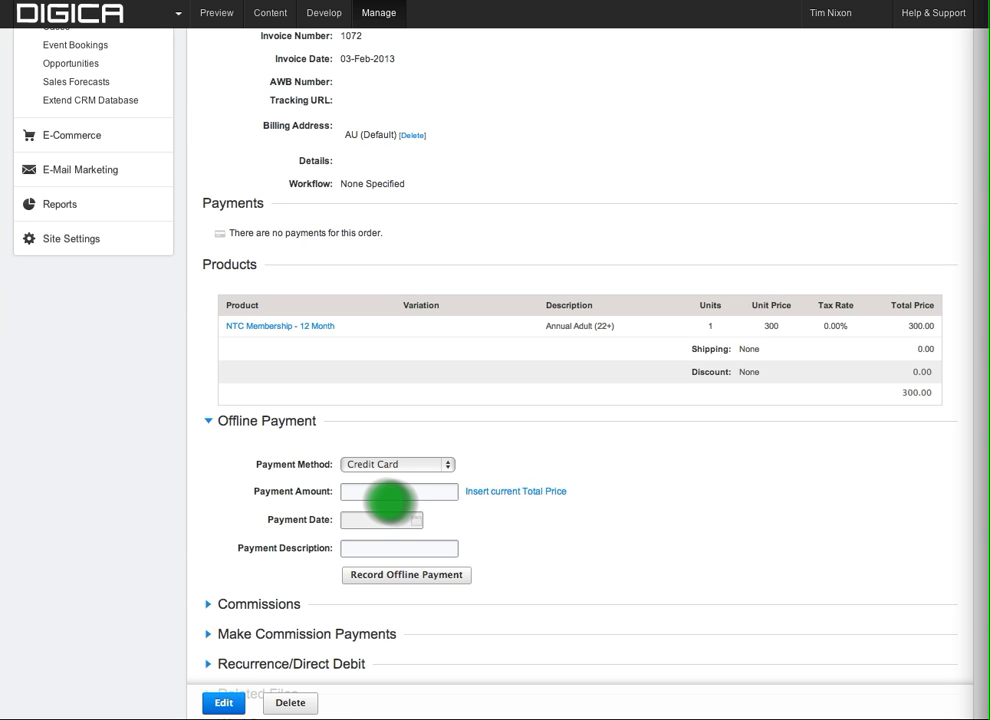
click(422, 466)
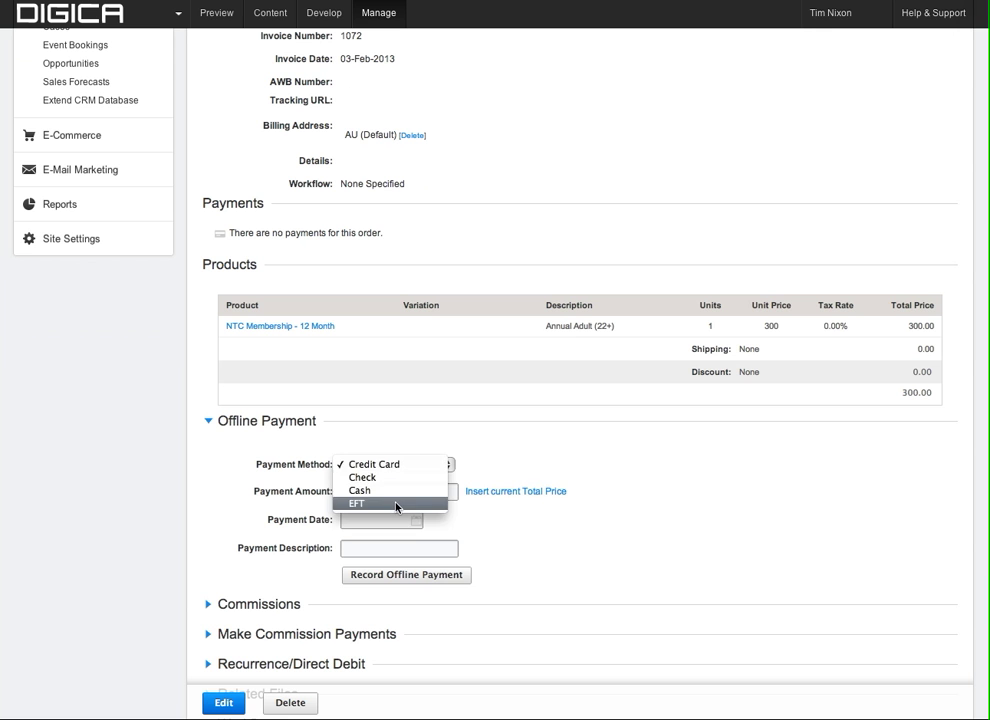
key(Escape)
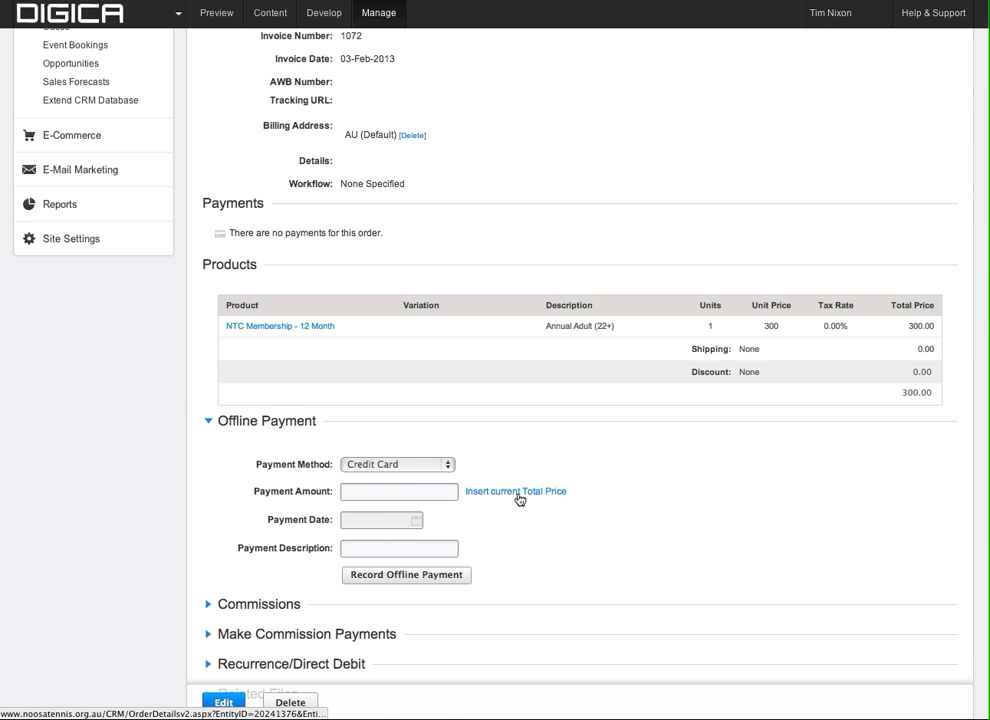
click(522, 494)
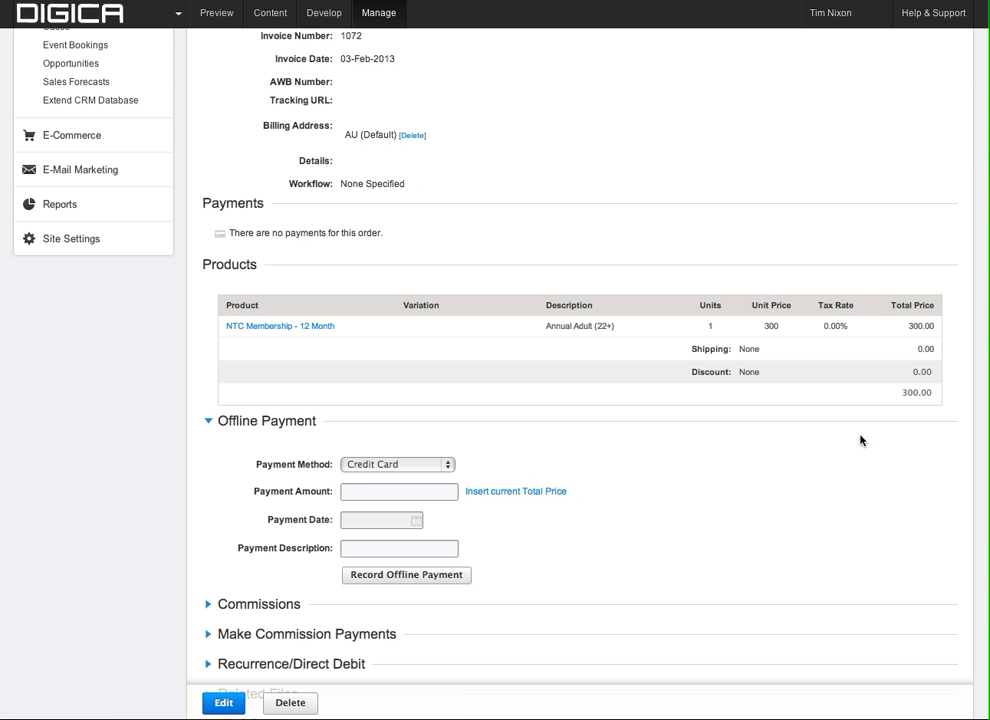
click(587, 500)
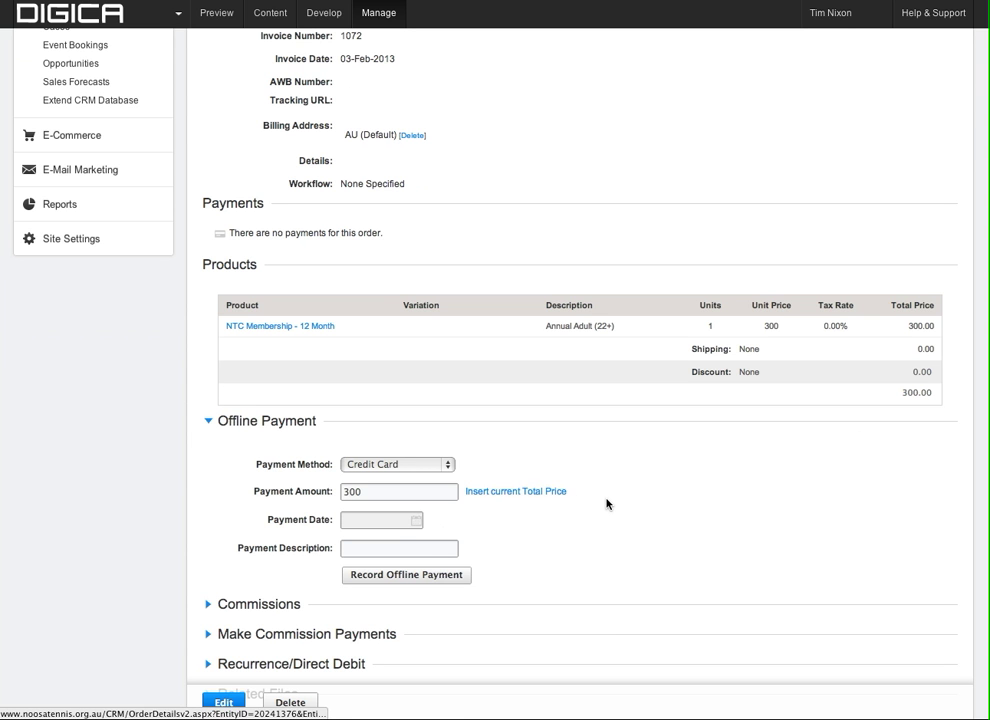
Date the payment 30-Dec-2012 and record the offline payment.
click(414, 521)
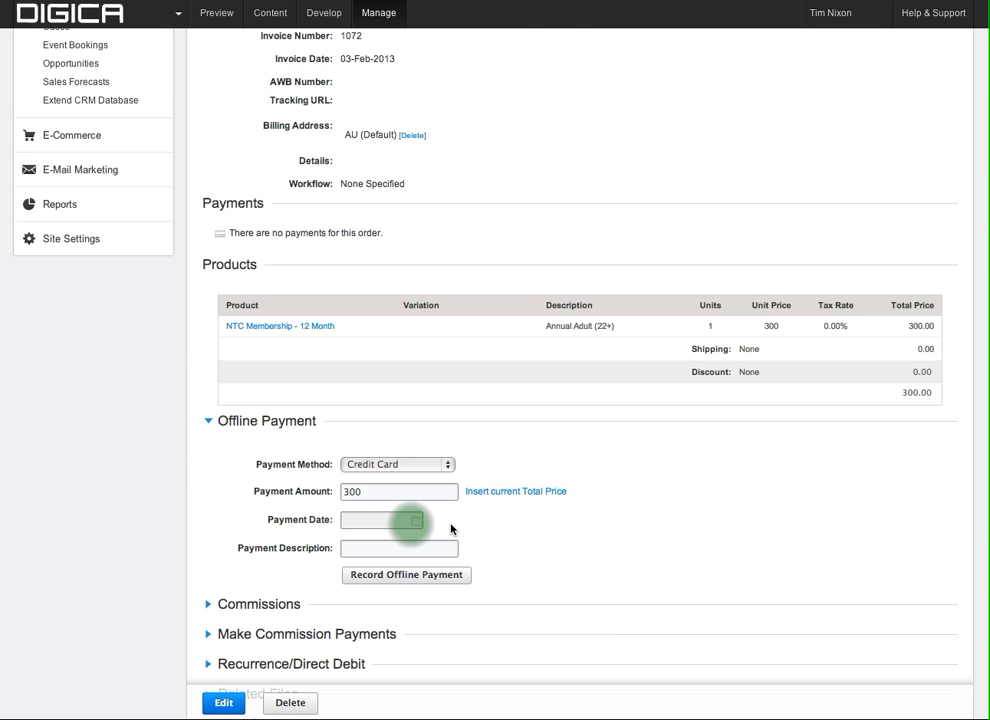
click(416, 521)
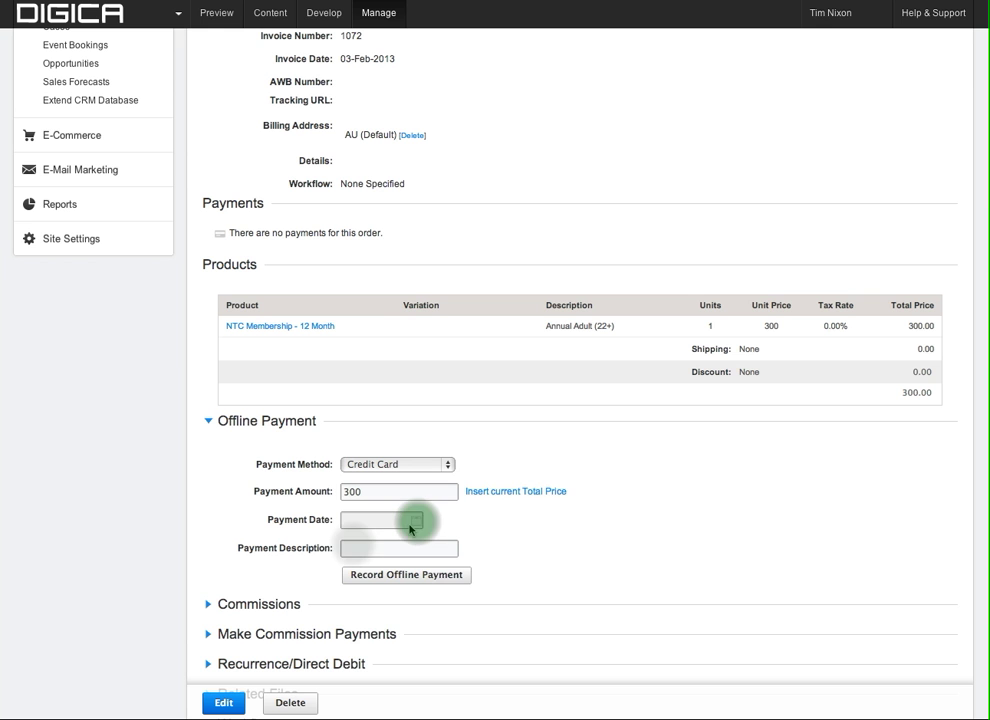
click(418, 523)
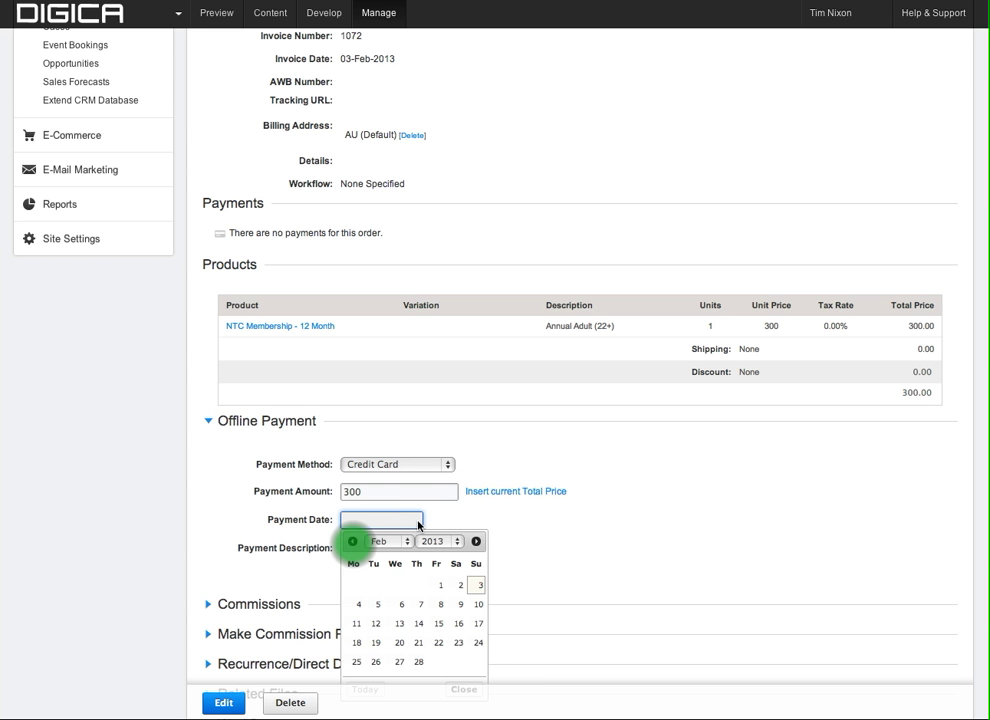
click(353, 543)
click(353, 543)
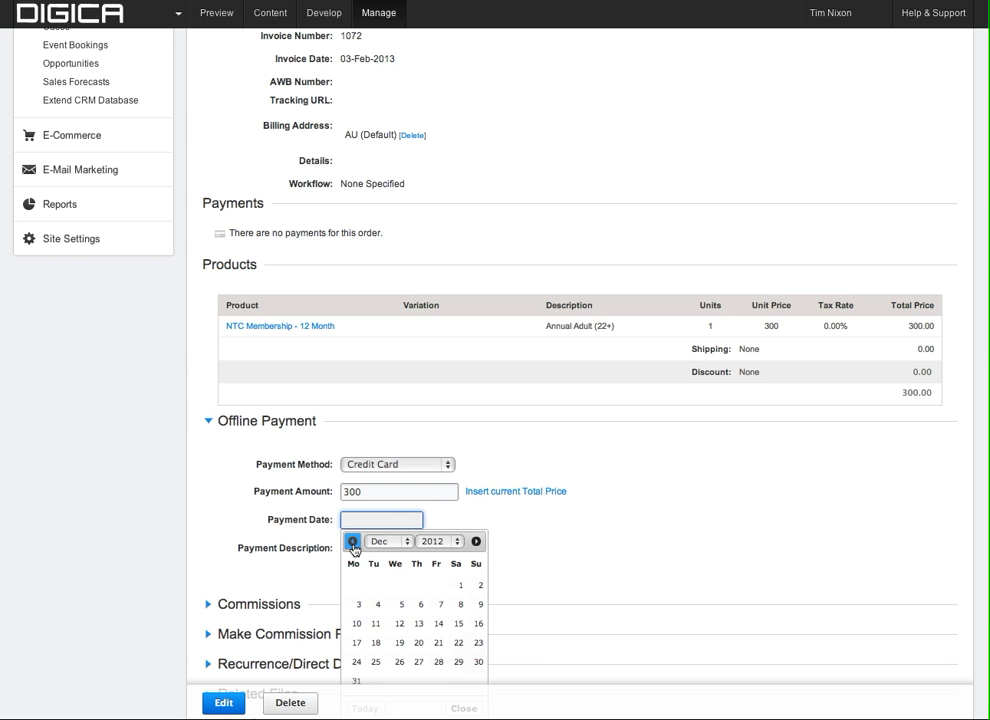
click(476, 662)
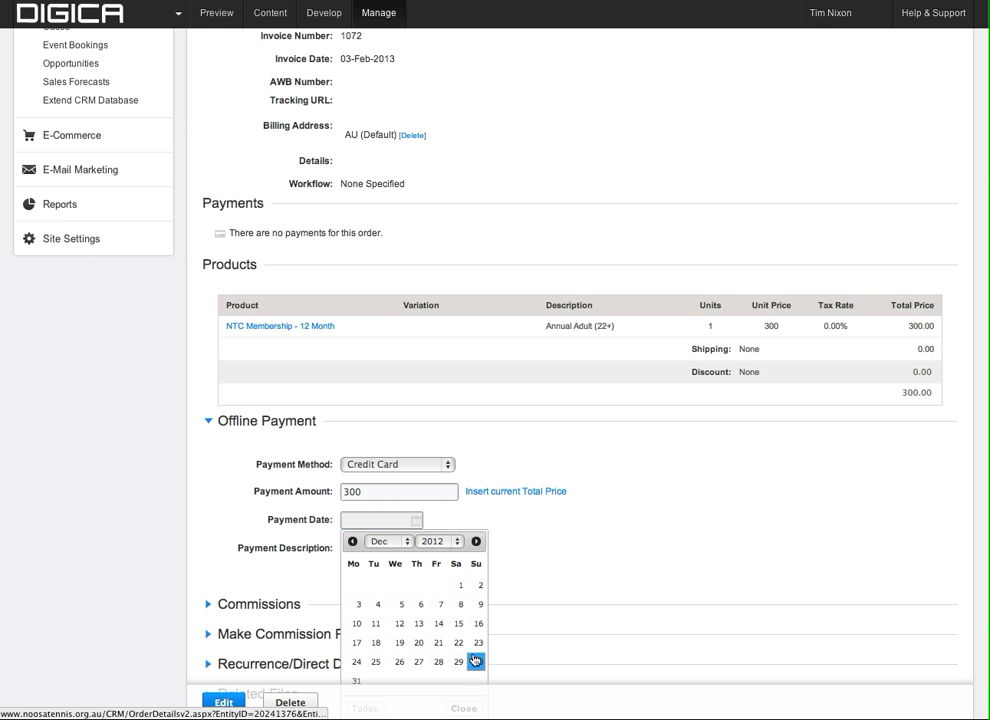
click(476, 661)
scroll(492, 606, down, 1)
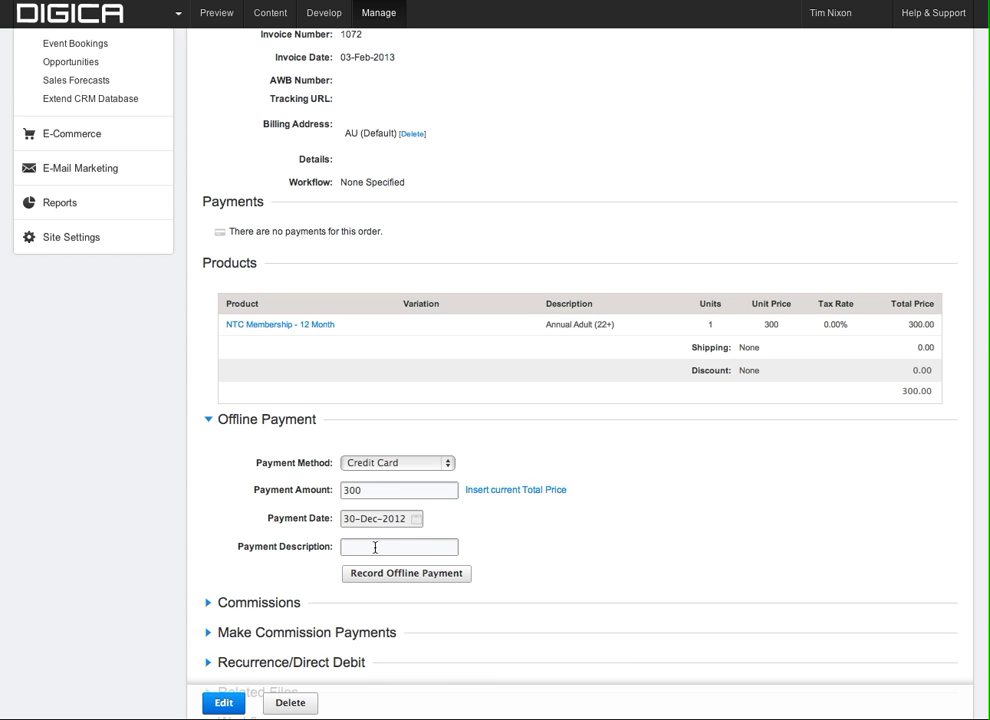
click(403, 576)
click(401, 574)
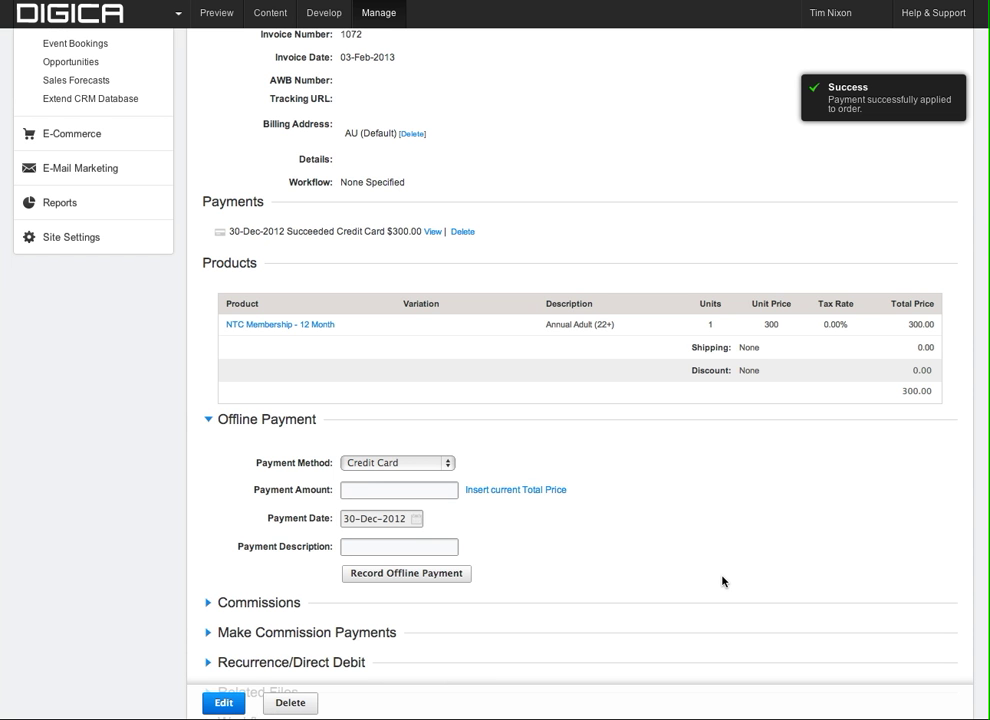
Return to the customer's orders list and open the Annual Adult (03-Feb-2013) order.
scroll(723, 581, up, 3)
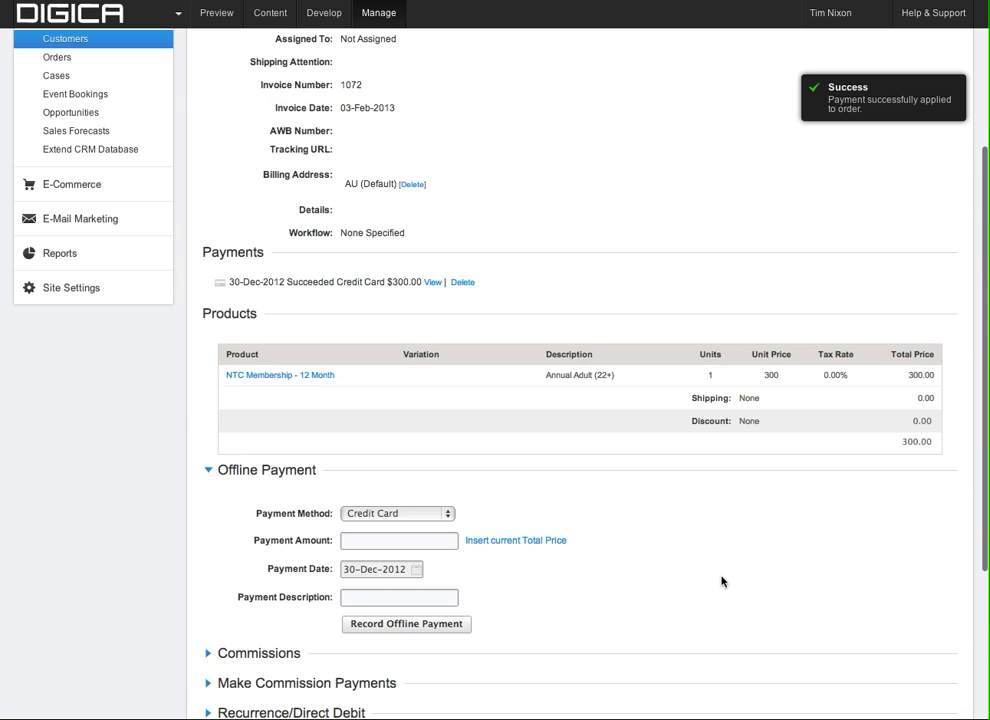
scroll(680, 480, up, 4)
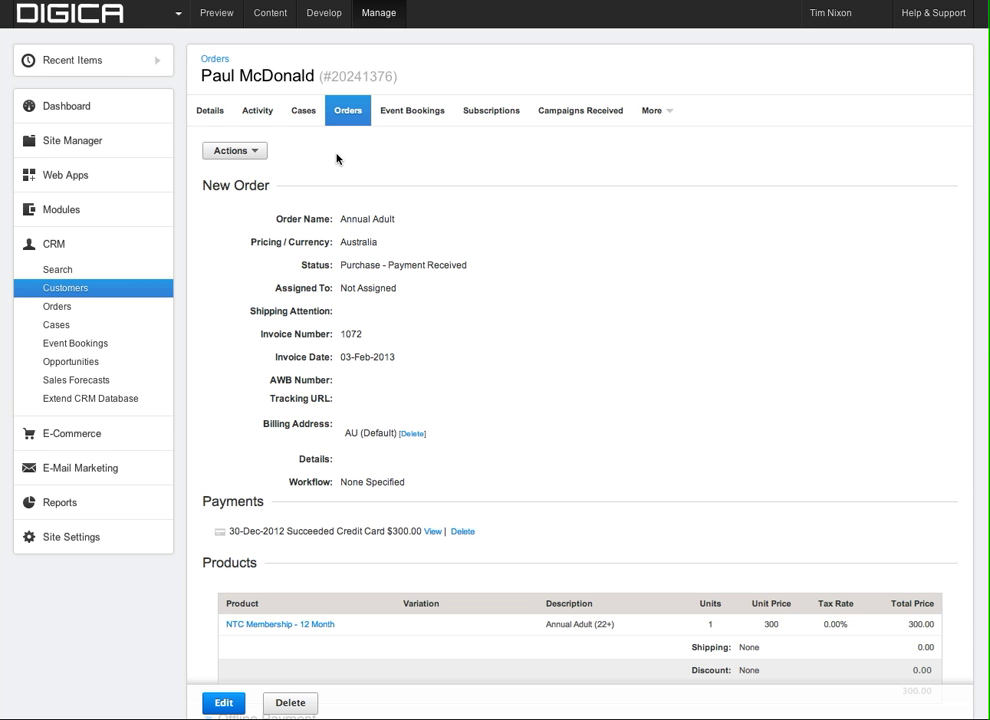
click(178, 13)
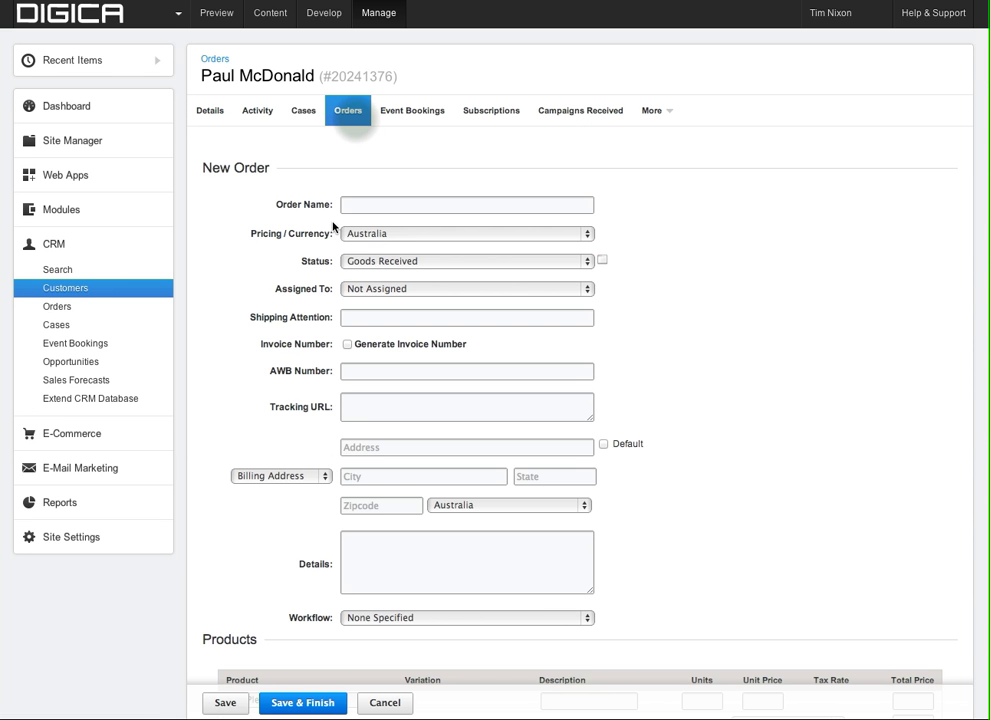
click(357, 122)
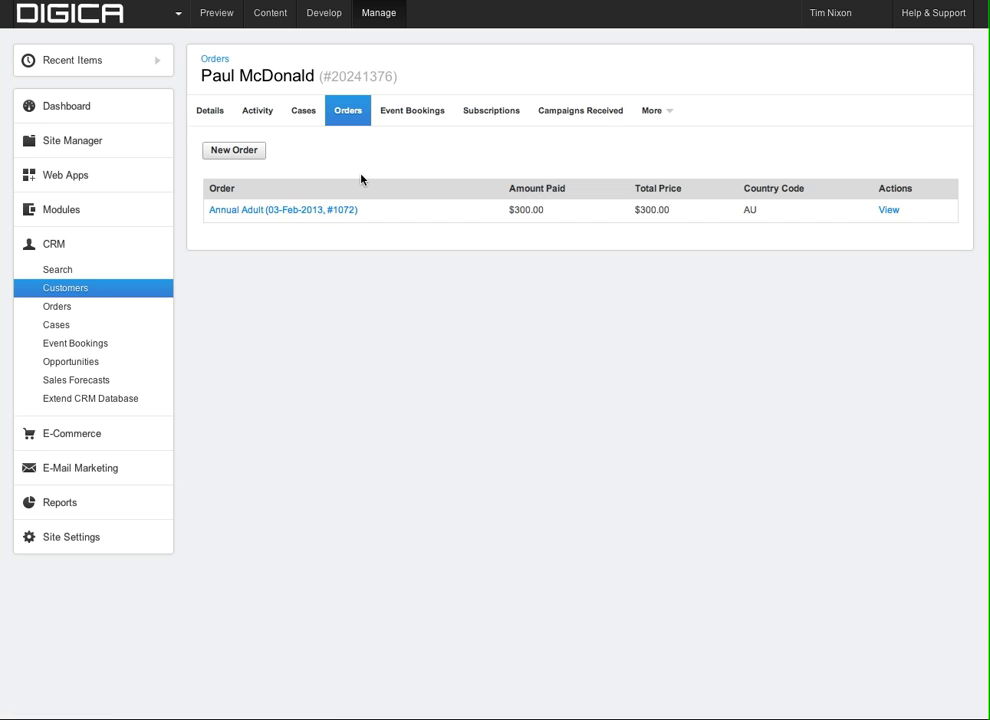
click(307, 211)
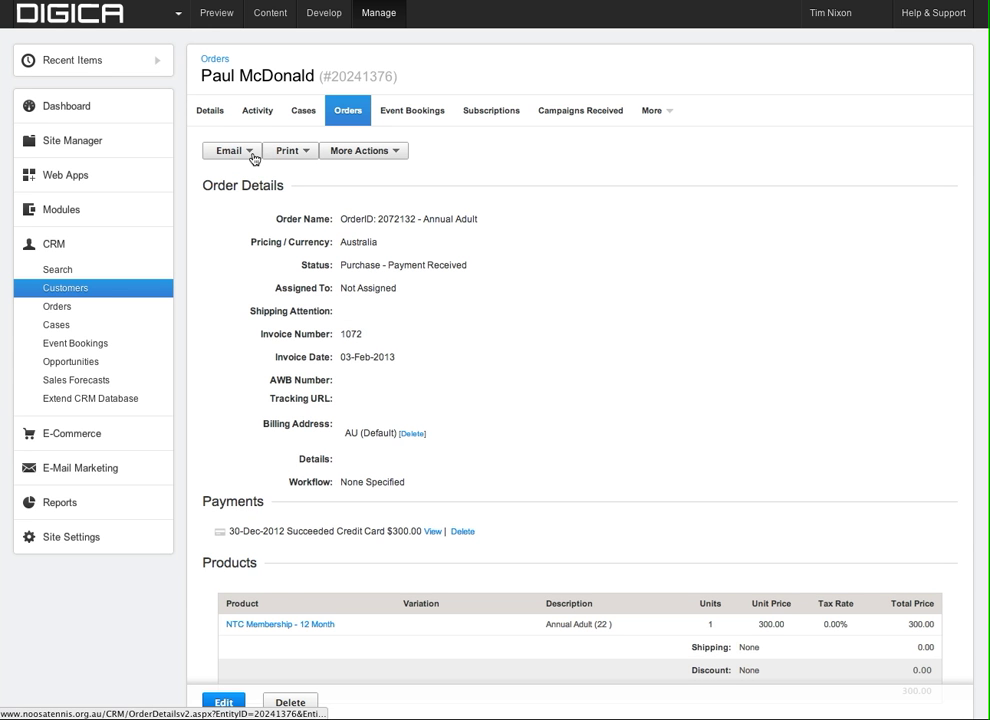
Look through the order's Email, Print and further-action menus.
click(253, 157)
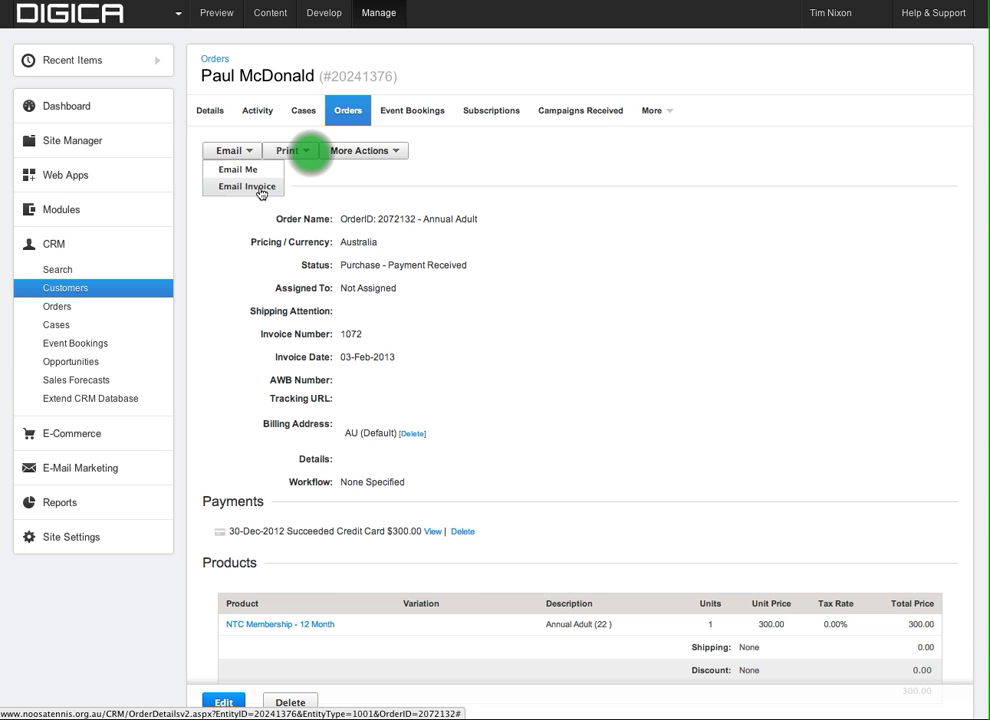
click(307, 157)
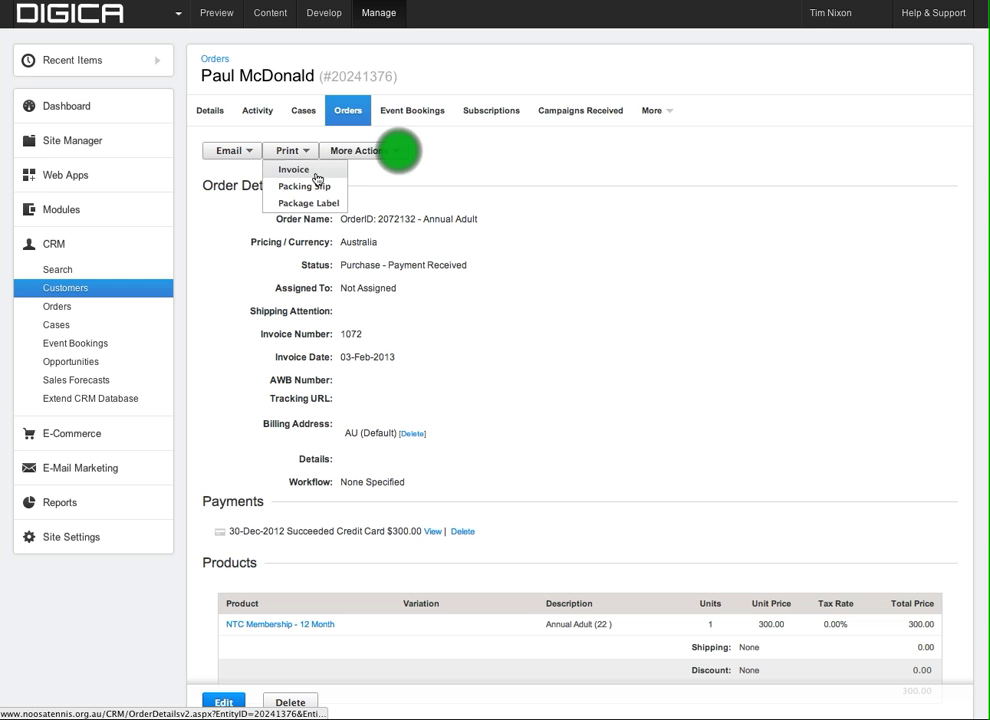
click(399, 152)
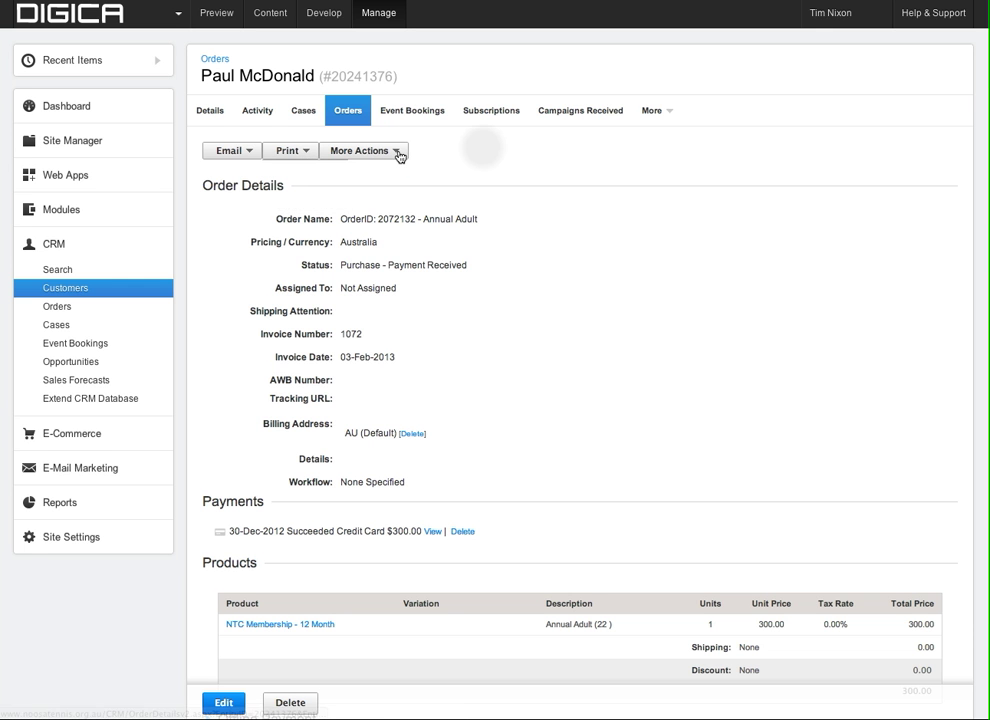
click(399, 152)
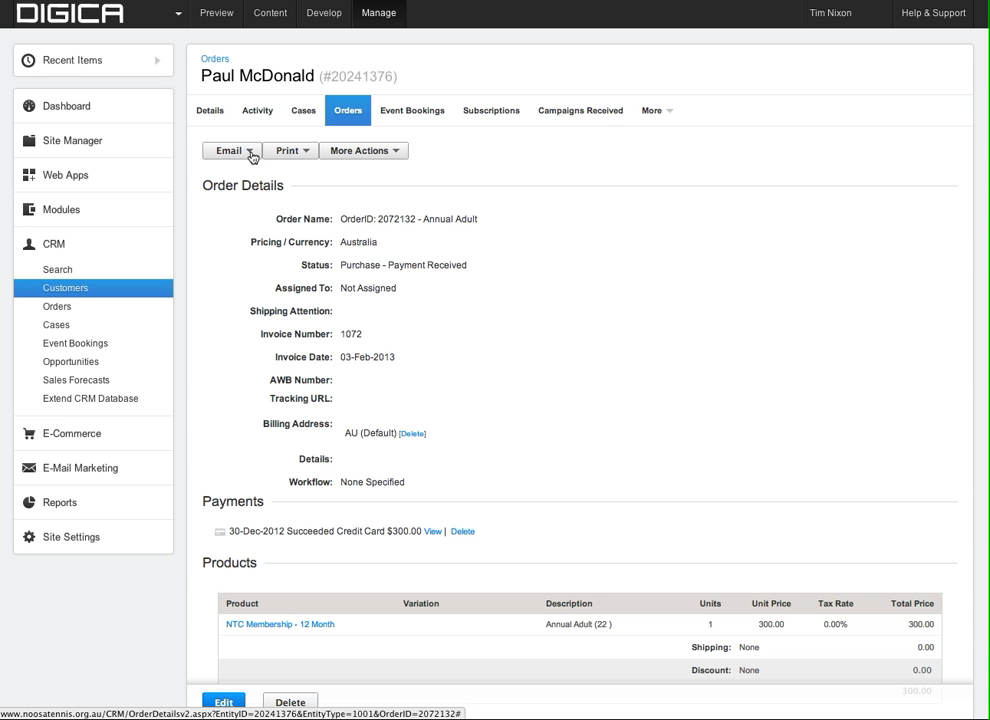
Send the Annual Adult order's invoice to the customer with Email Invoice.
click(252, 156)
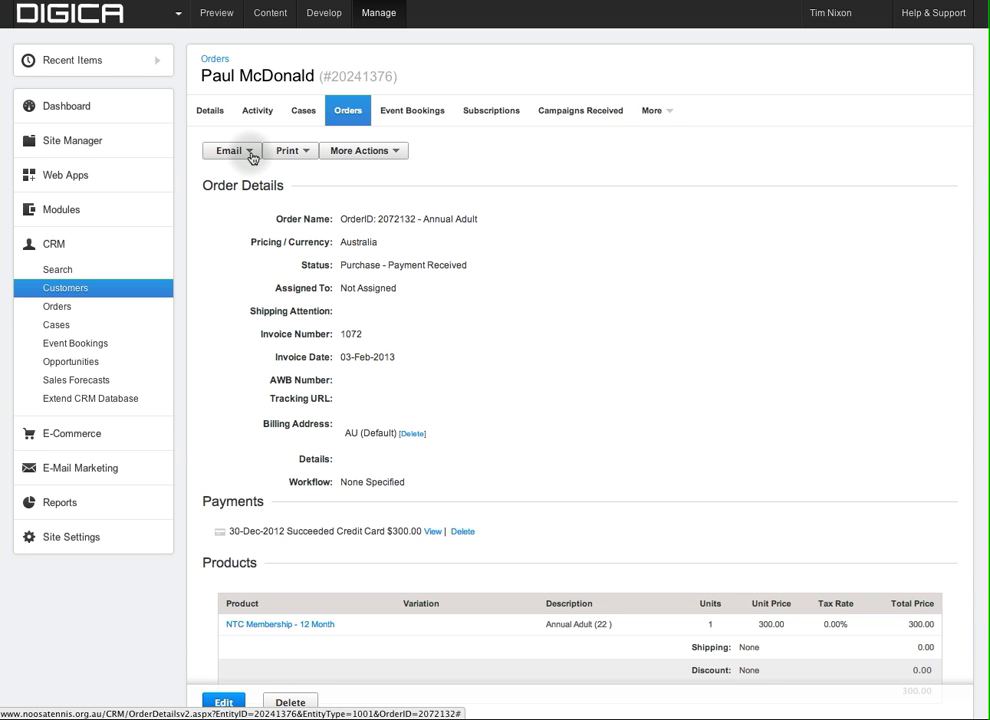
click(251, 156)
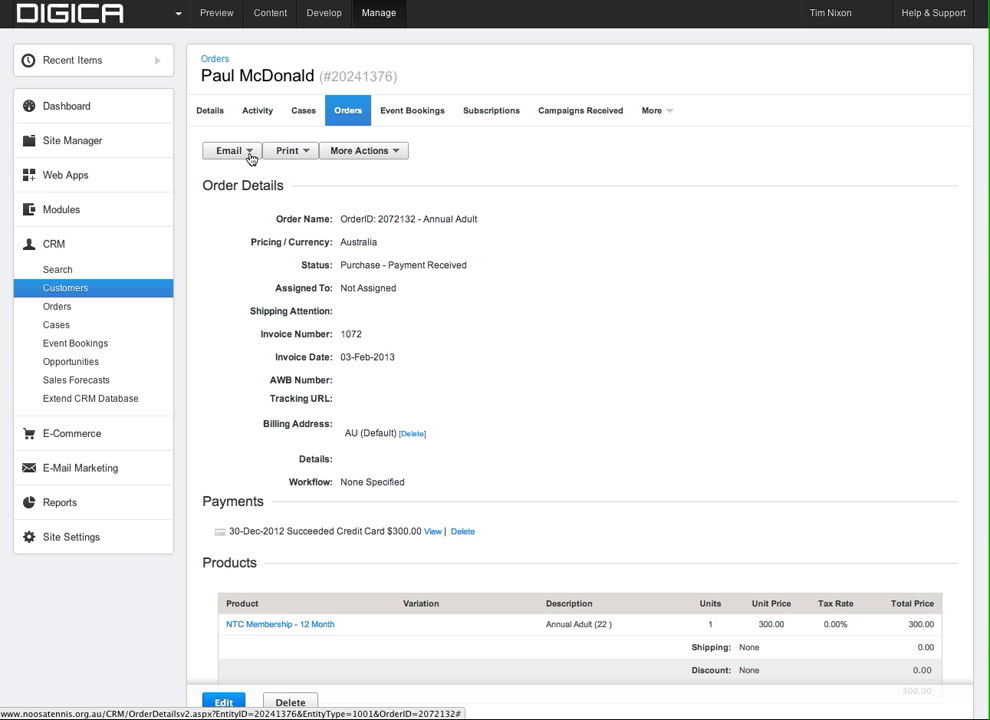
click(251, 156)
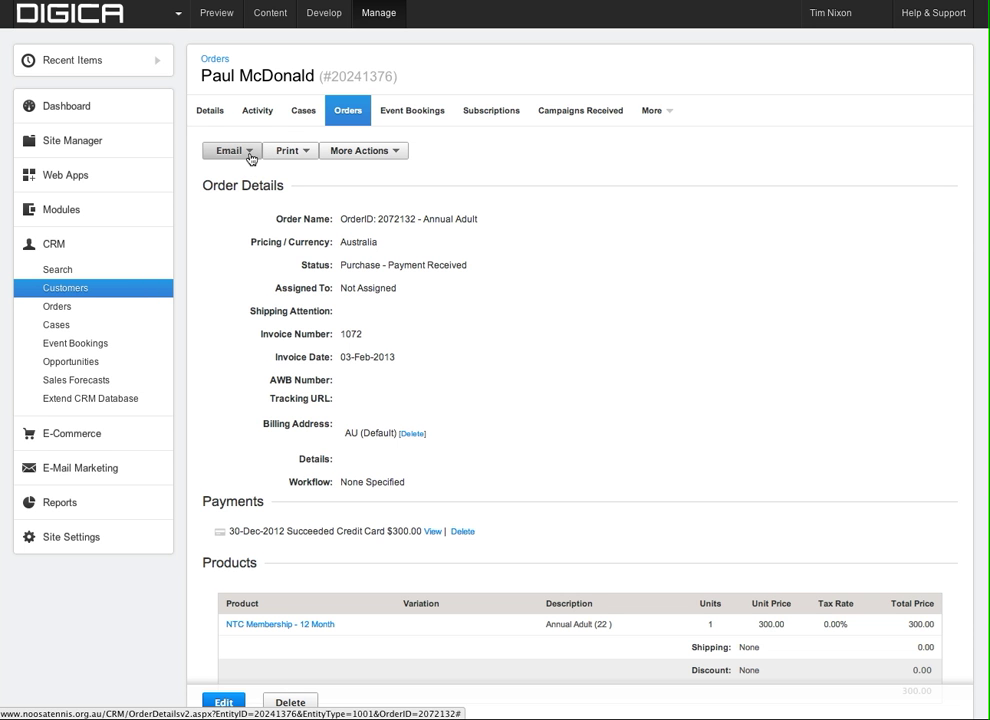
click(251, 187)
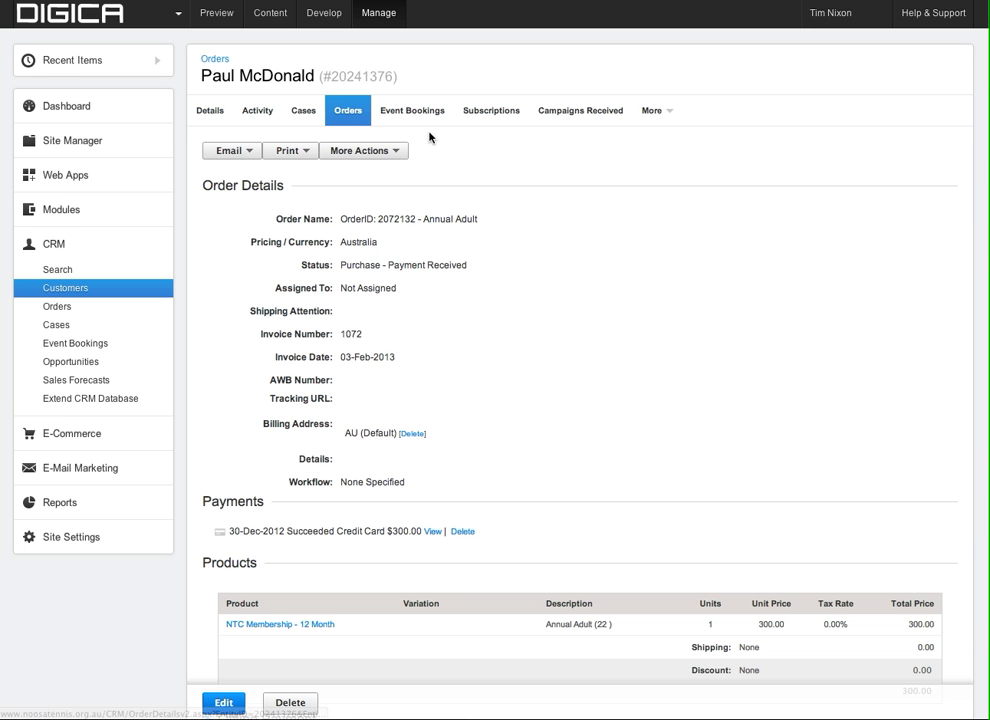
click(492, 113)
click(484, 124)
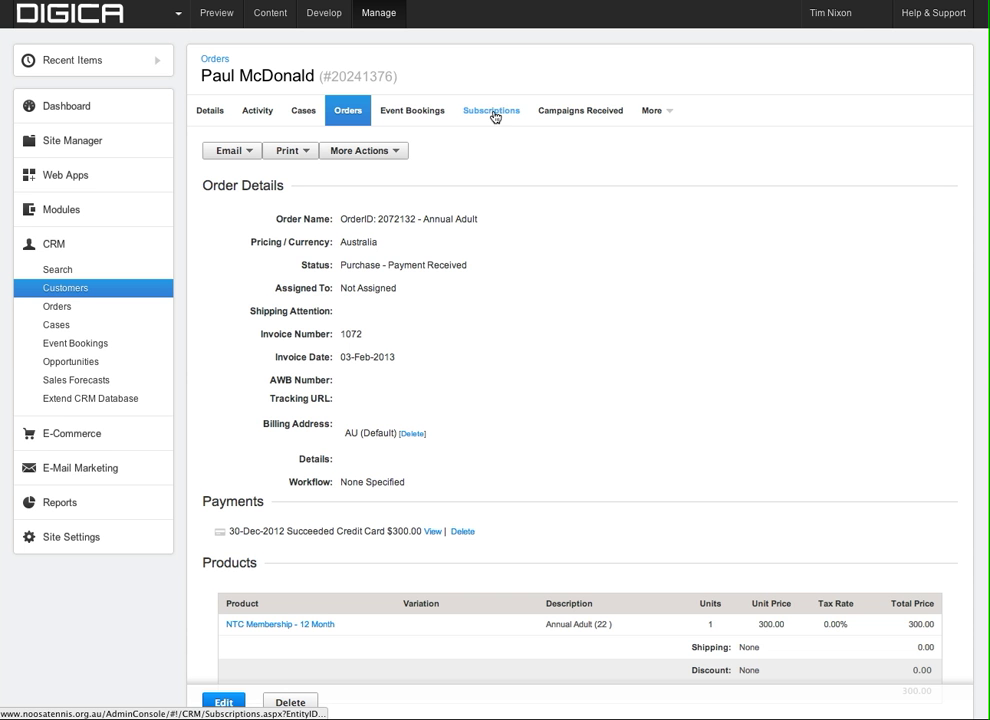
On the Subscriptions tab, tick the [LIVE] All Online Membership Subscriptions (Automated) campaign list.
click(492, 112)
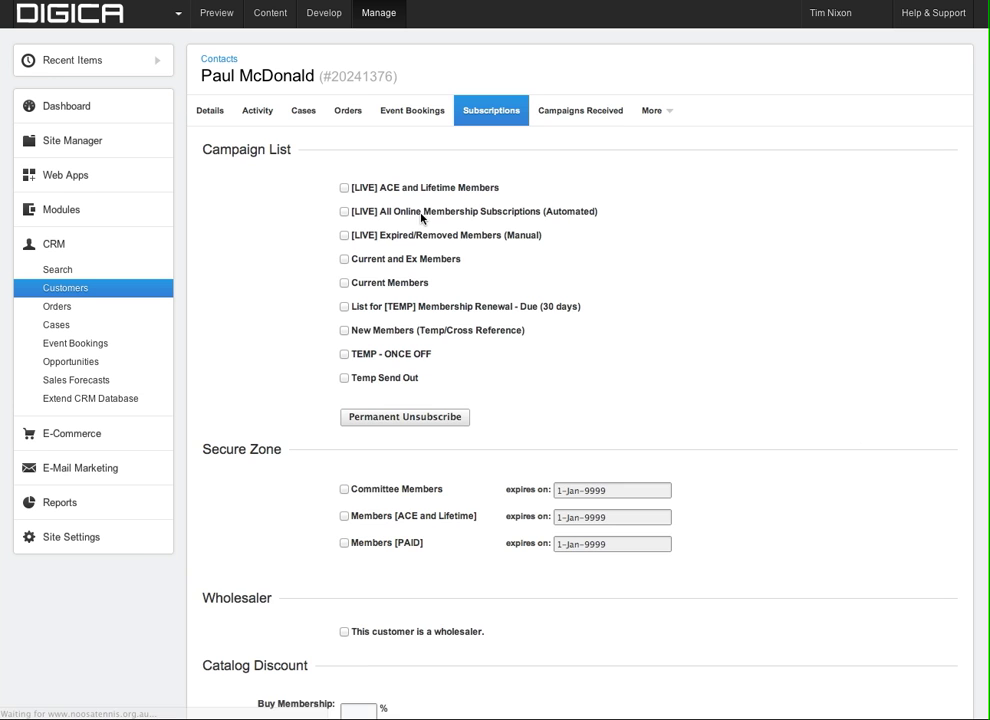
scroll(643, 241, down, 1)
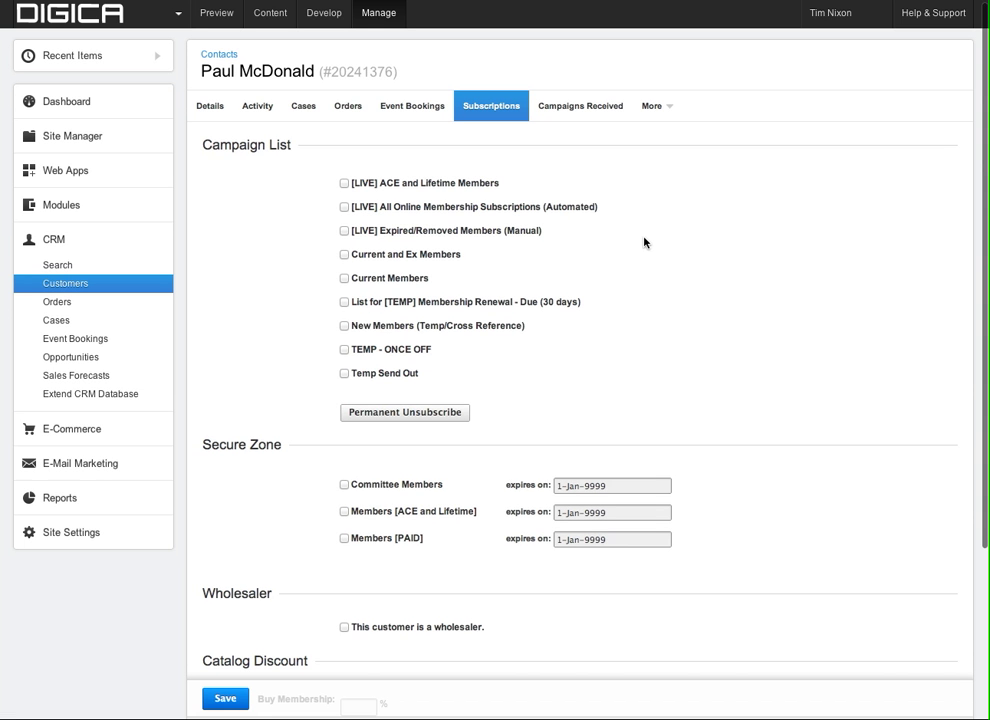
scroll(644, 242, down, 1)
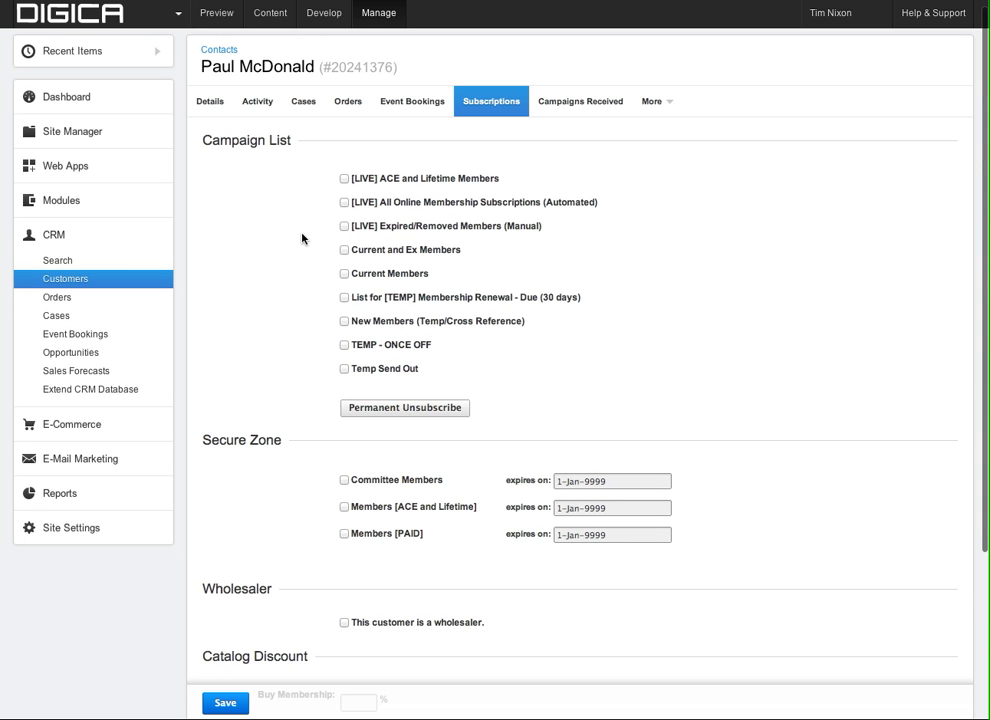
scroll(303, 238, down, 1)
scroll(303, 238, down, 1)
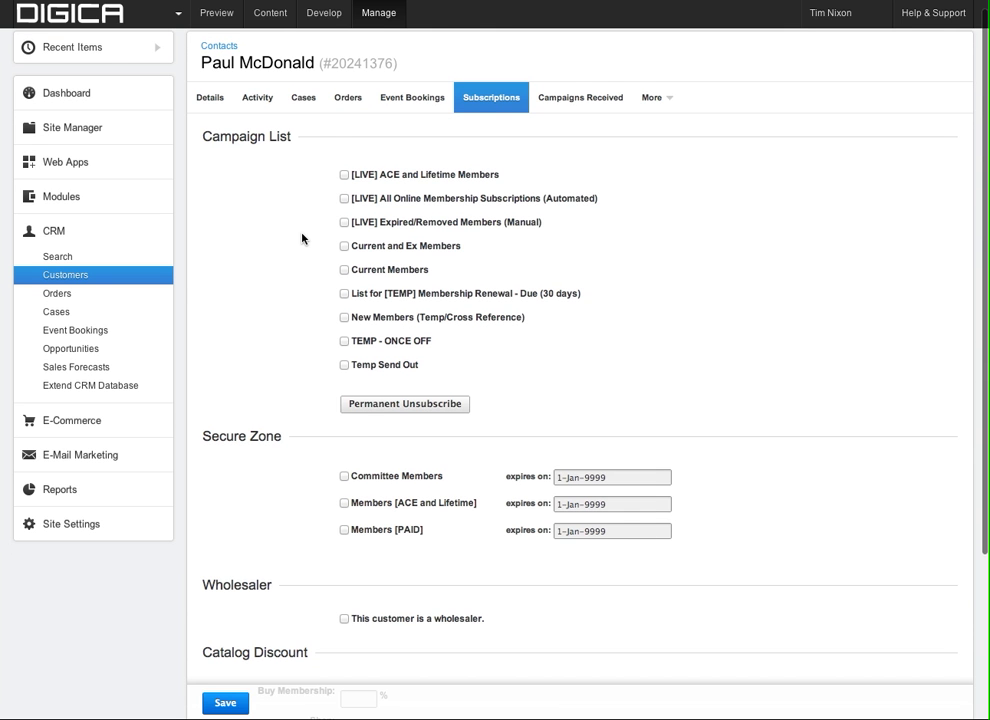
scroll(303, 238, up, 1)
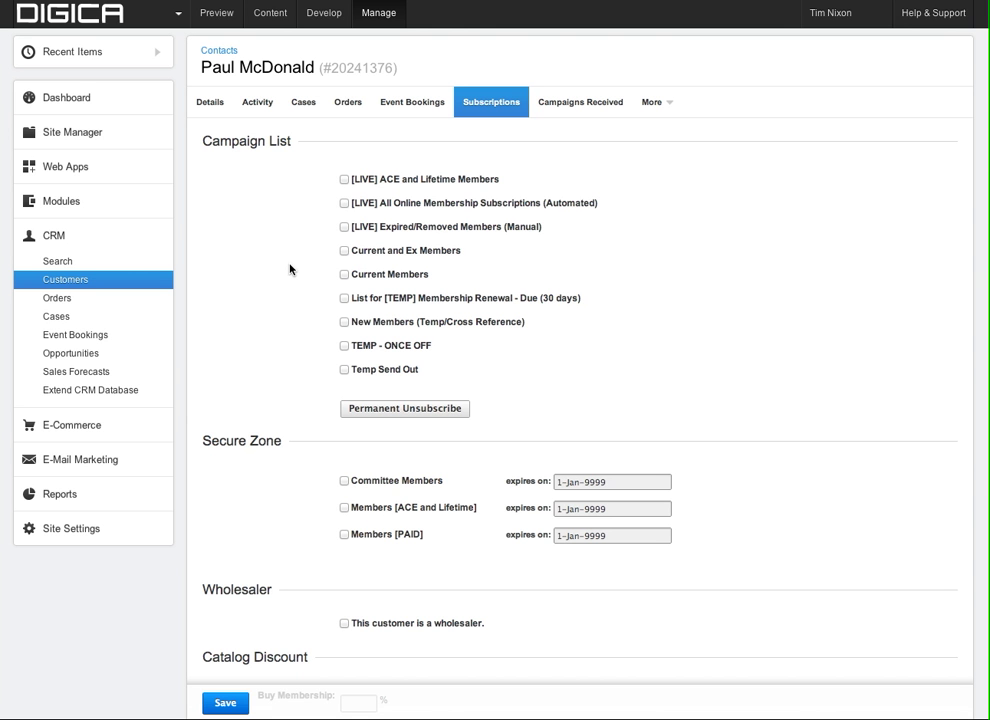
click(343, 204)
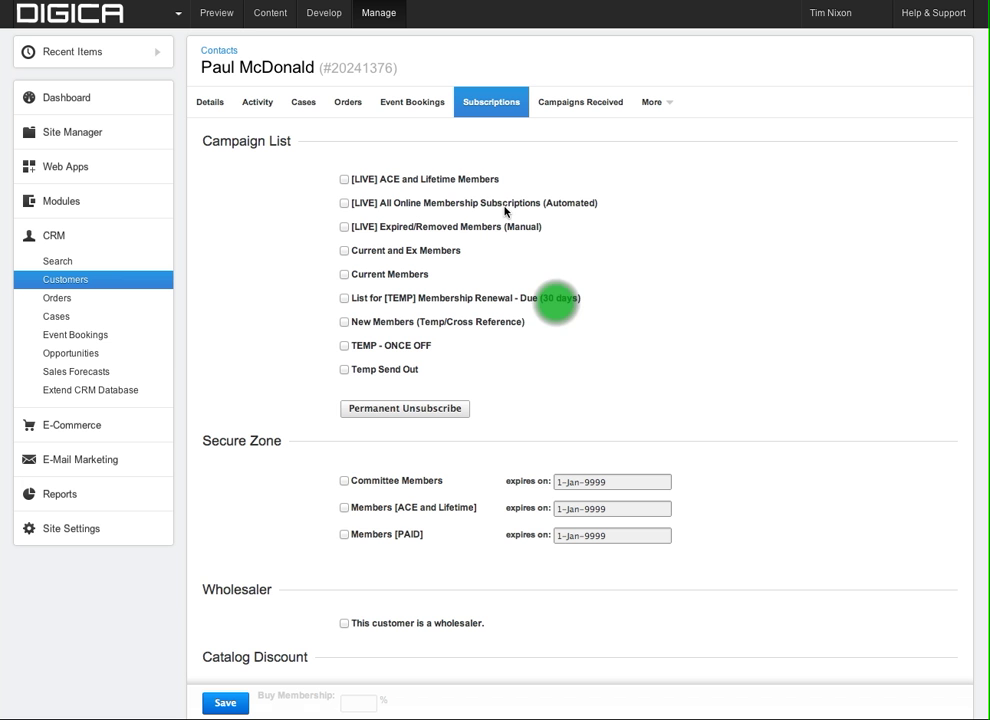
click(345, 204)
scroll(545, 307, down, 1)
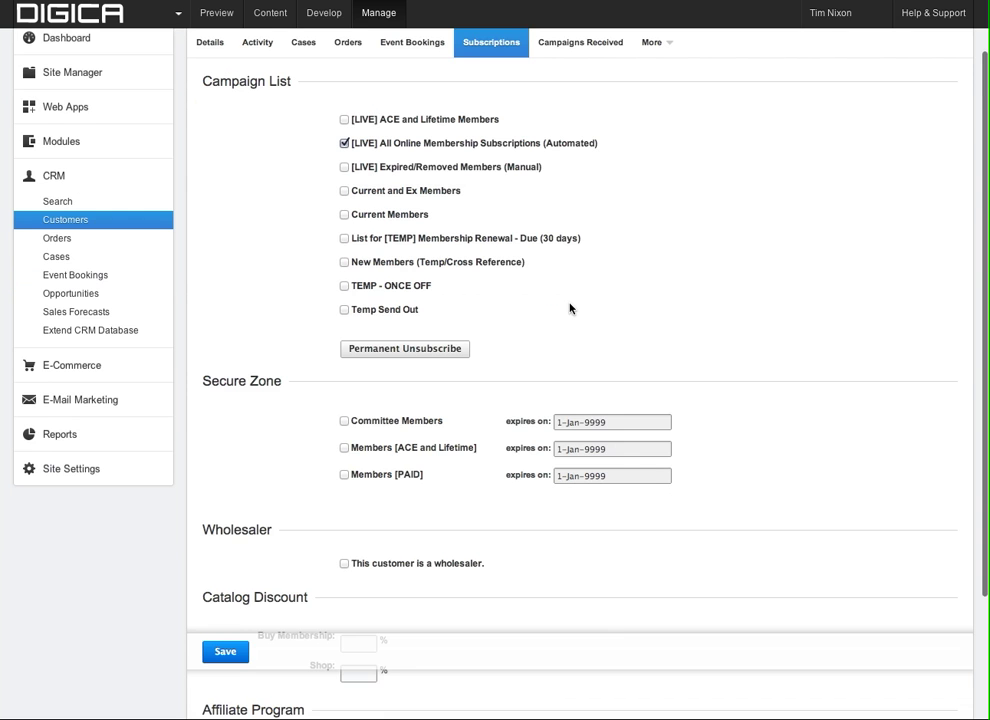
scroll(570, 308, down, 1)
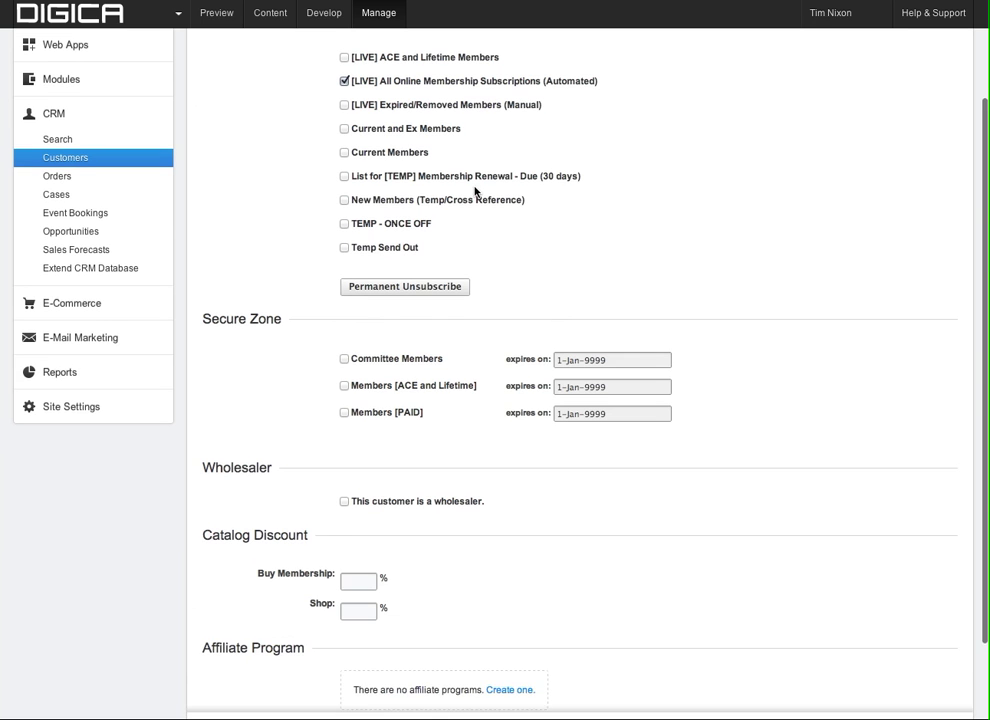
scroll(503, 242, down, 1)
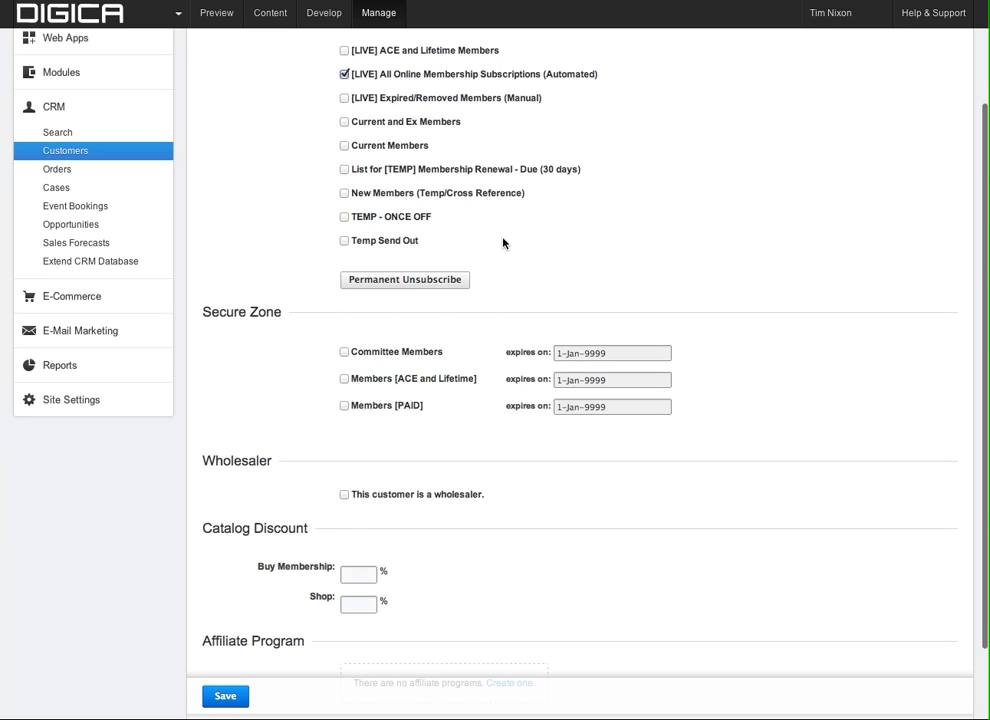
scroll(391, 314, down, 2)
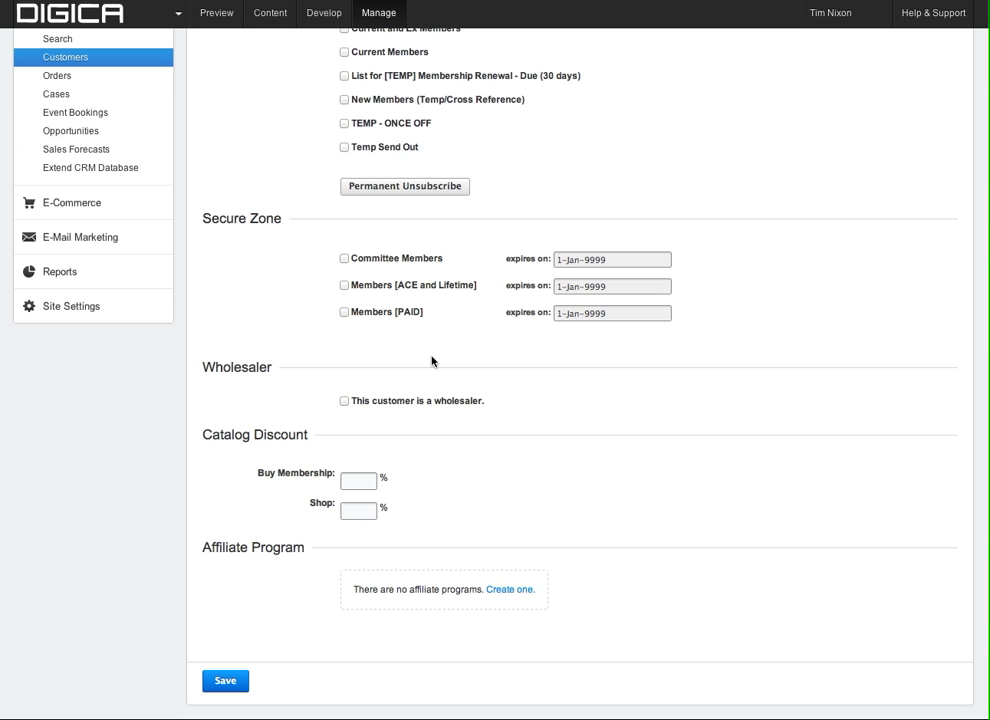
Tick the Members [PAID] secure zone for the customer.
click(344, 313)
click(344, 313)
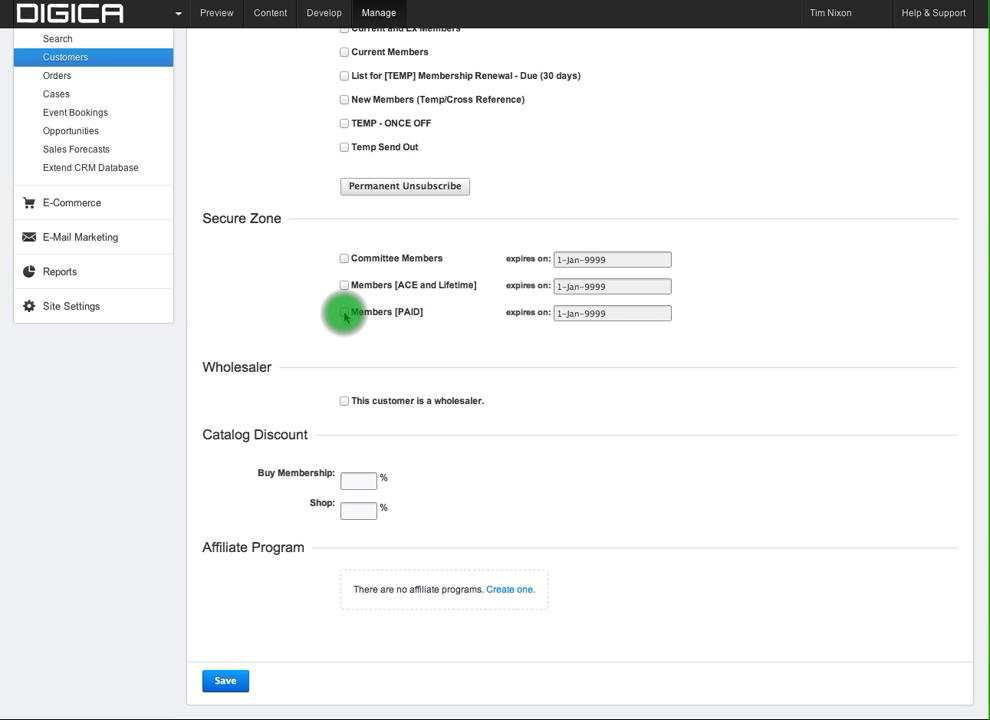
click(344, 313)
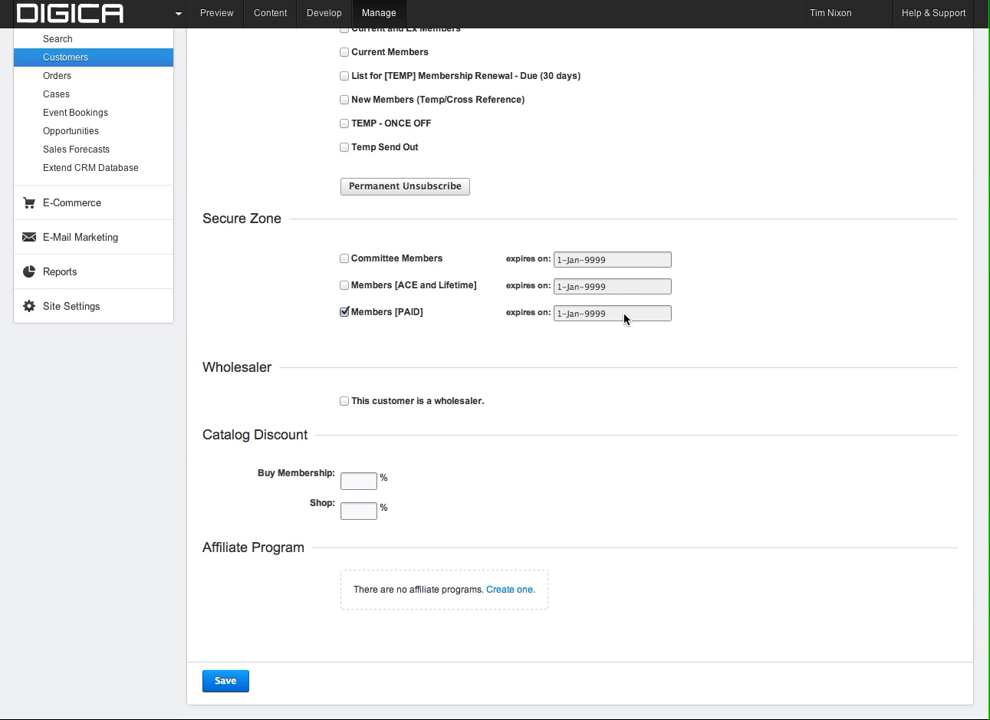
Set the Members [PAID] expiry to 1-Jan-2014 and save the subscription changes.
click(624, 318)
click(625, 314)
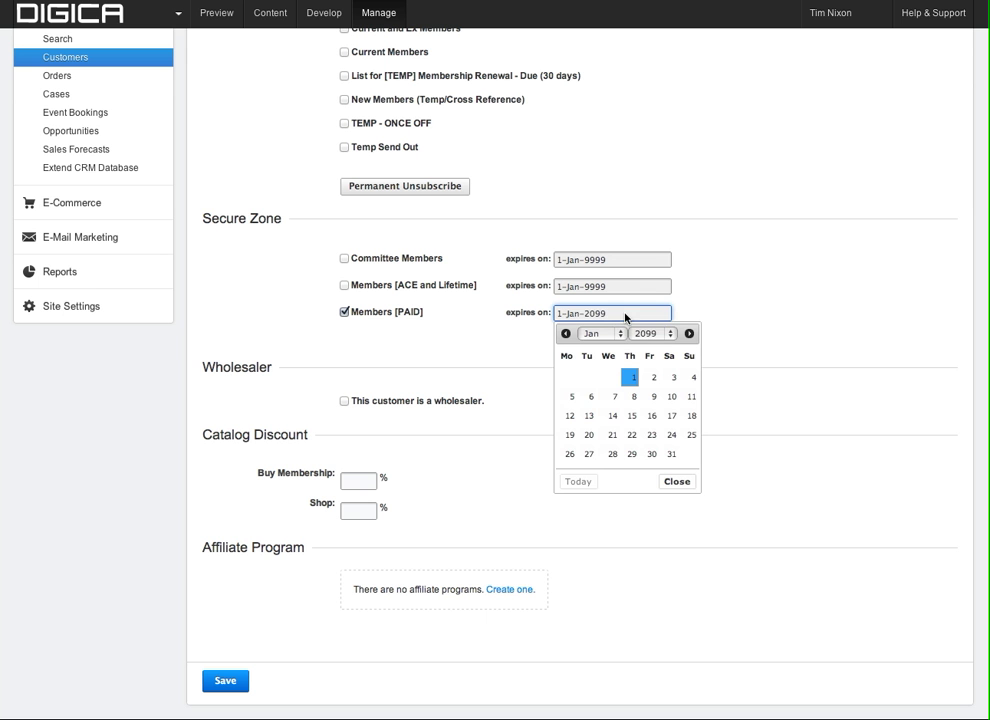
click(645, 334)
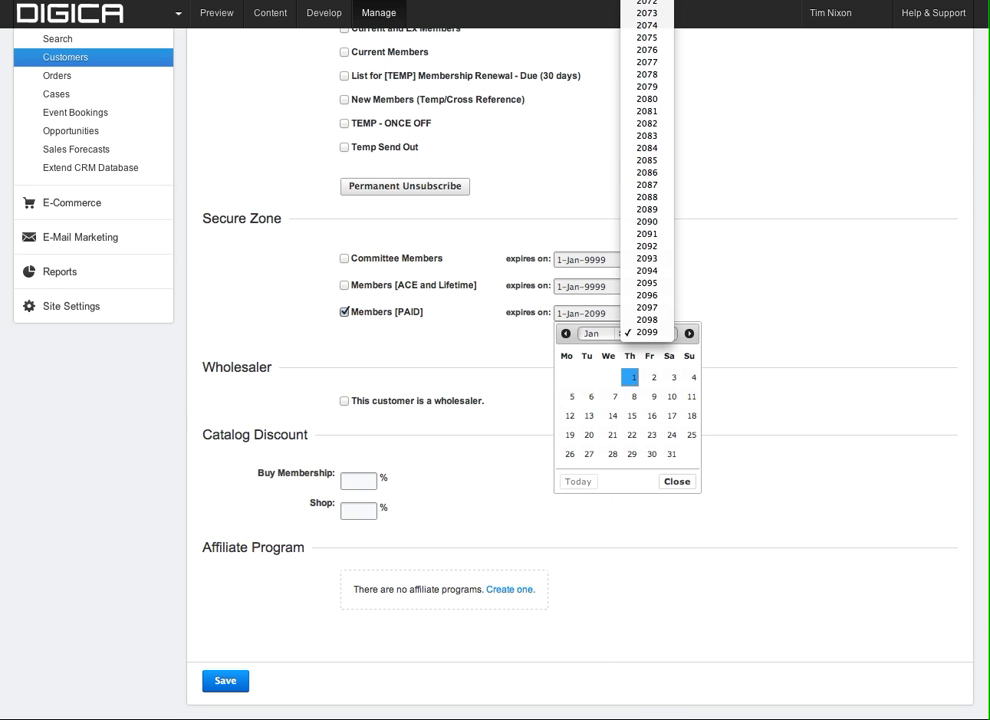
scroll(647, 308, up, 6)
scroll(647, 360, up, 5)
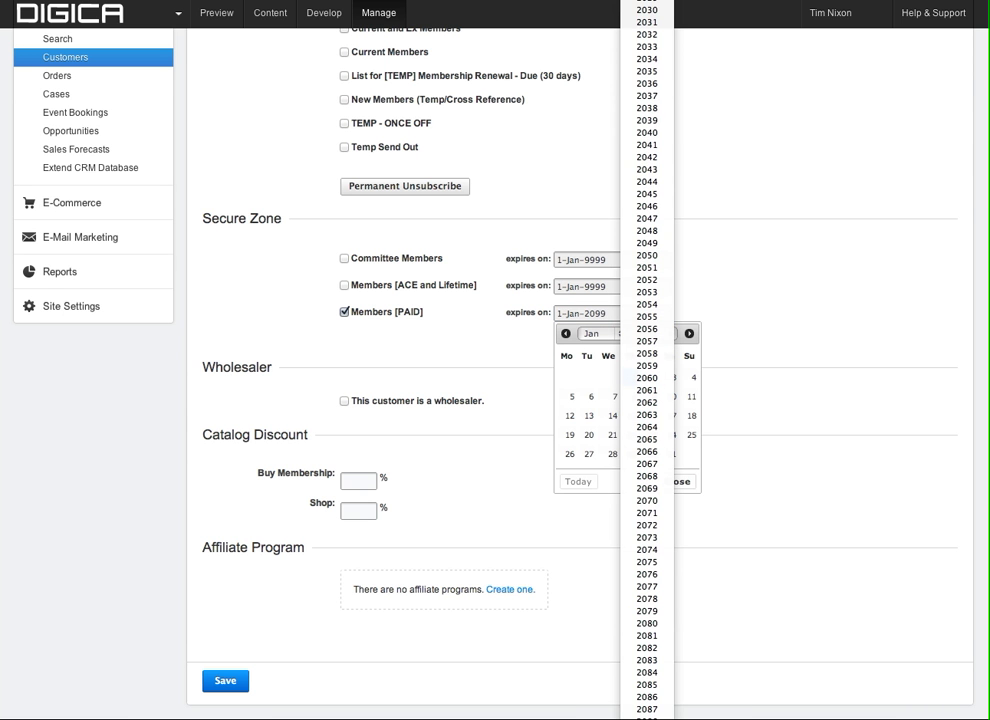
scroll(615, 378, up, 3)
click(617, 378)
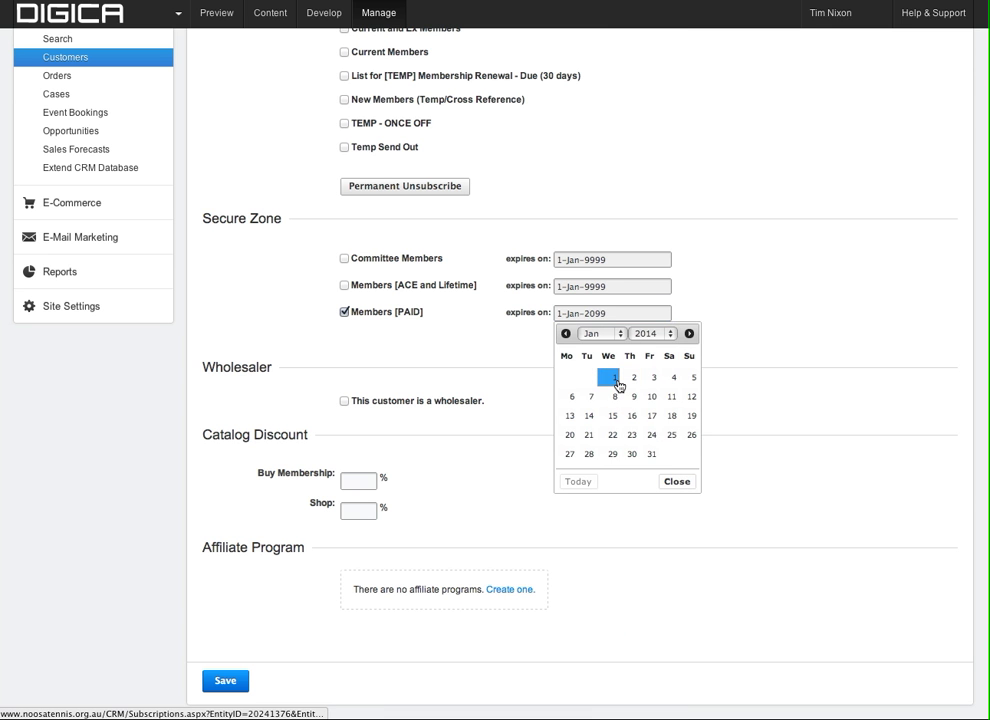
click(614, 379)
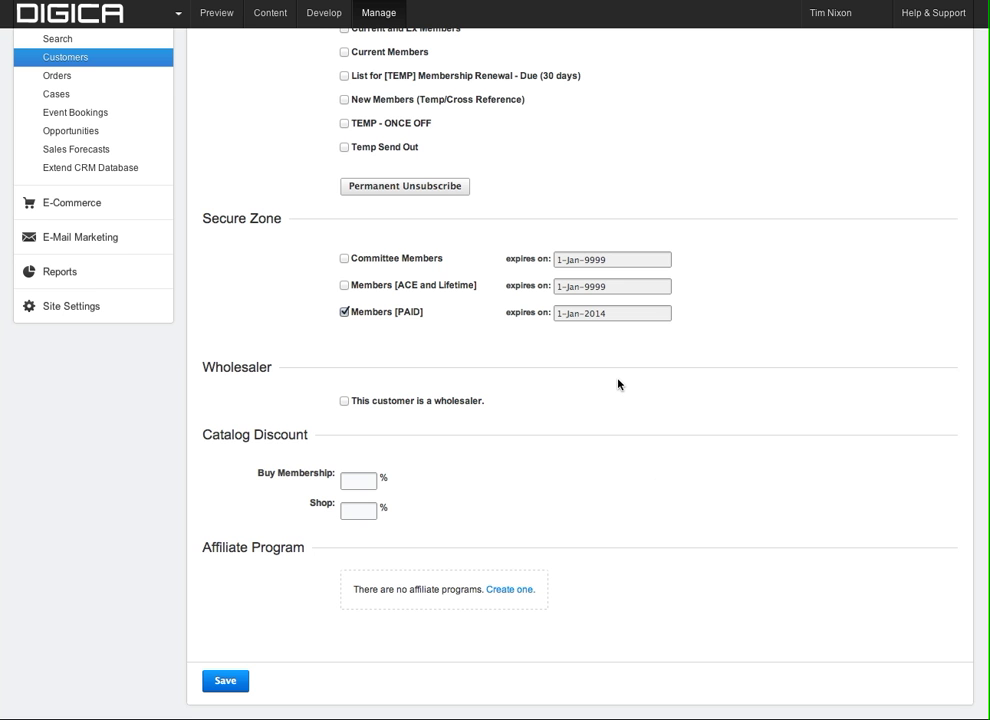
scroll(618, 383, down, 1)
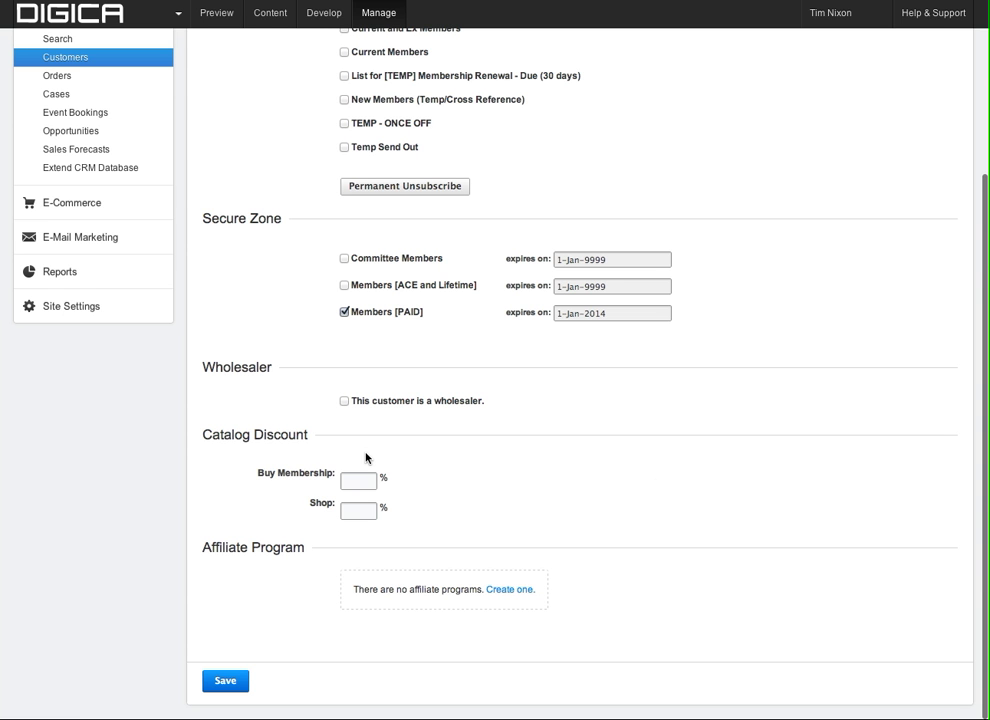
click(226, 681)
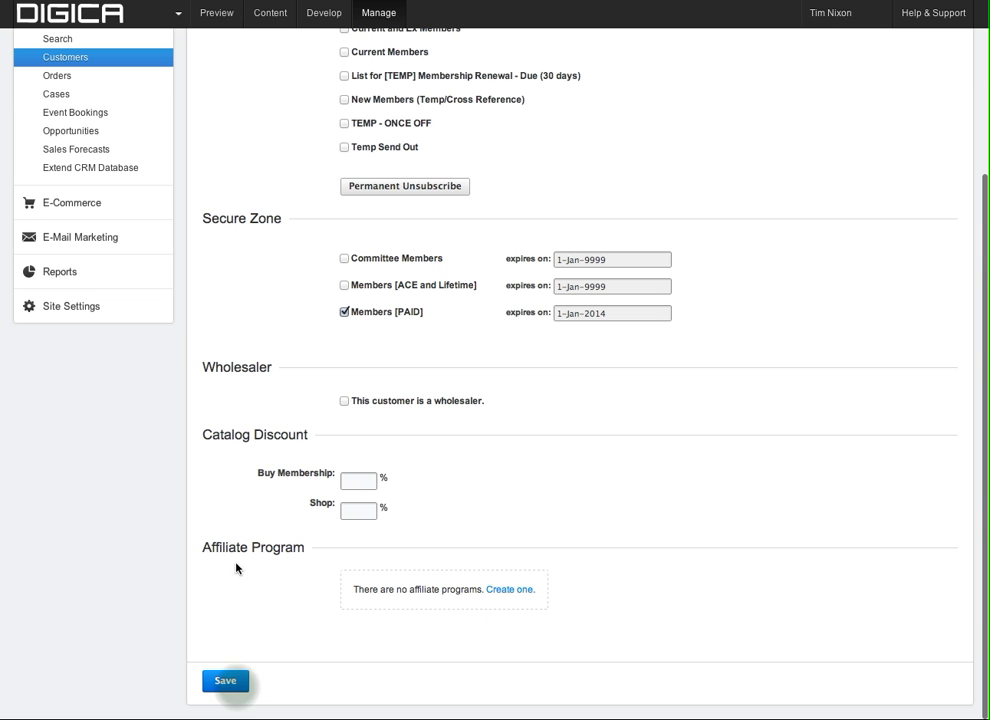
Save the membership campaign subscription and Members [PAID] access expiring 1-Jan-2014, then check the confirmation.
click(233, 682)
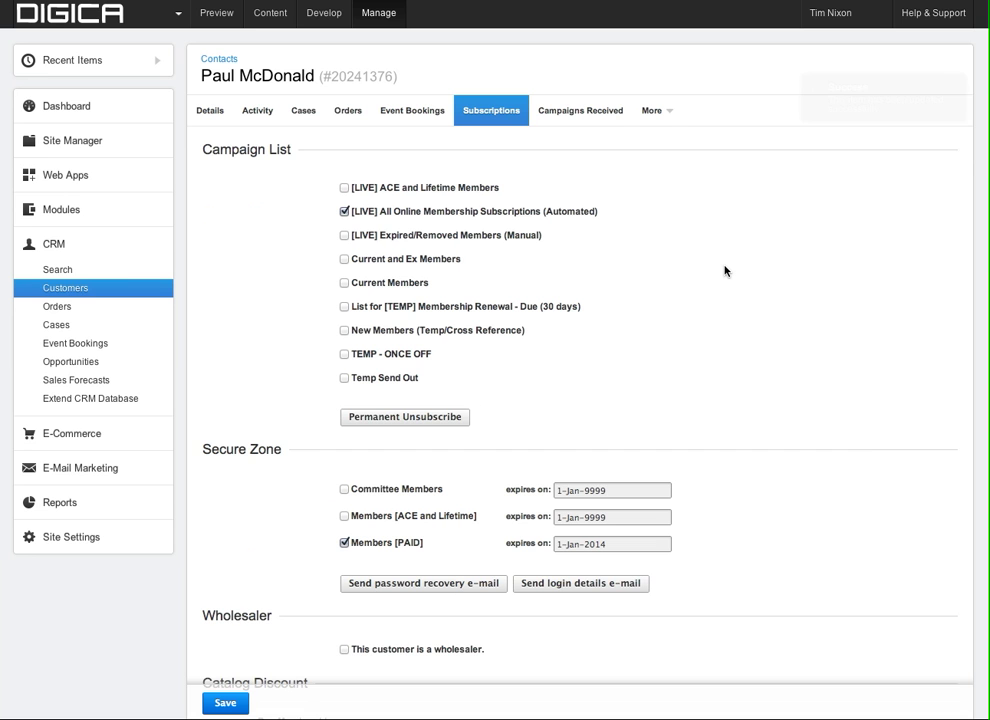
scroll(725, 271, up, 2)
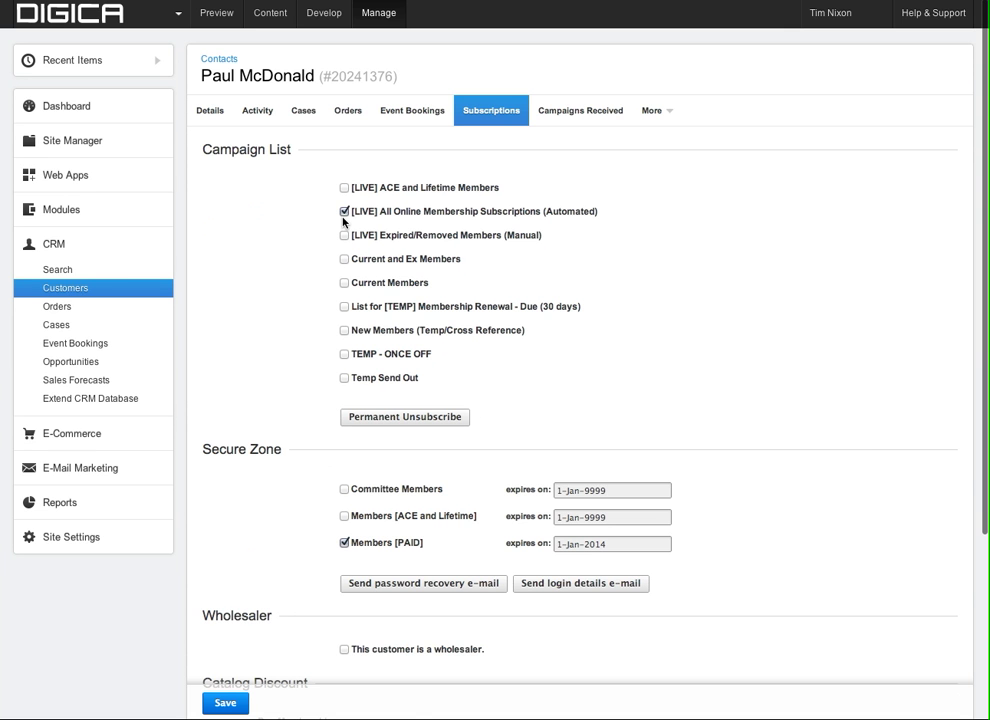